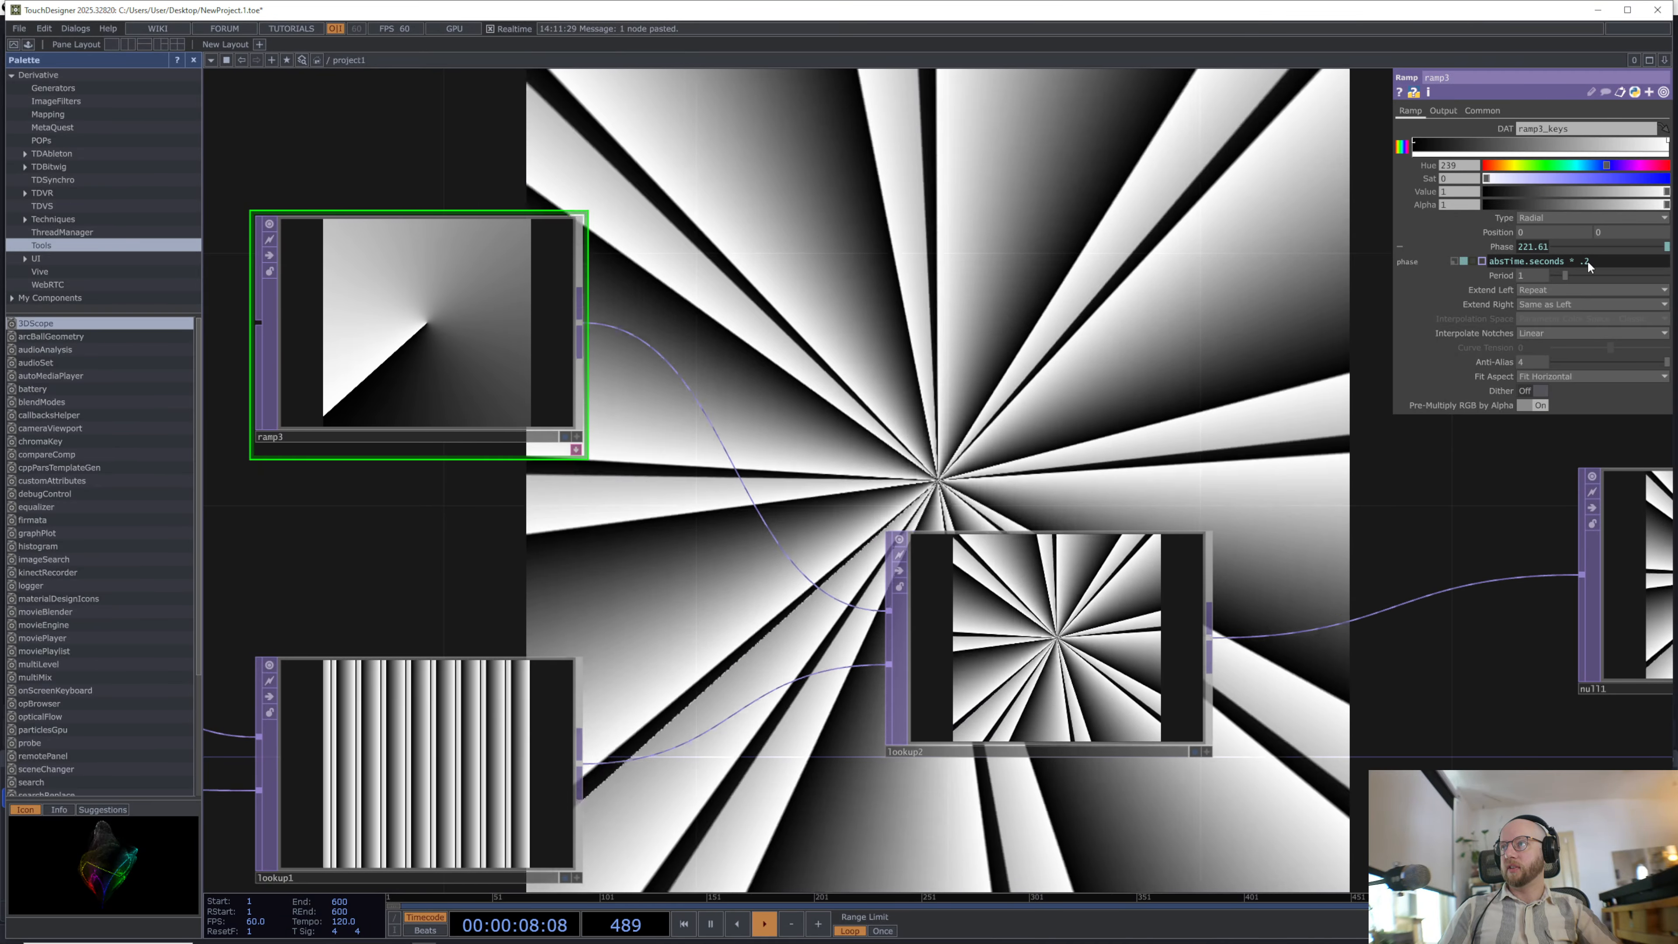
# Step: Slow down the radial ramp's phase animation by changing its expression to absTime.seconds * .04
pyautogui.click(1592, 262)
pyautogui.press('BackSpace')
pyautogui.write('4')
pyautogui.press('Return')
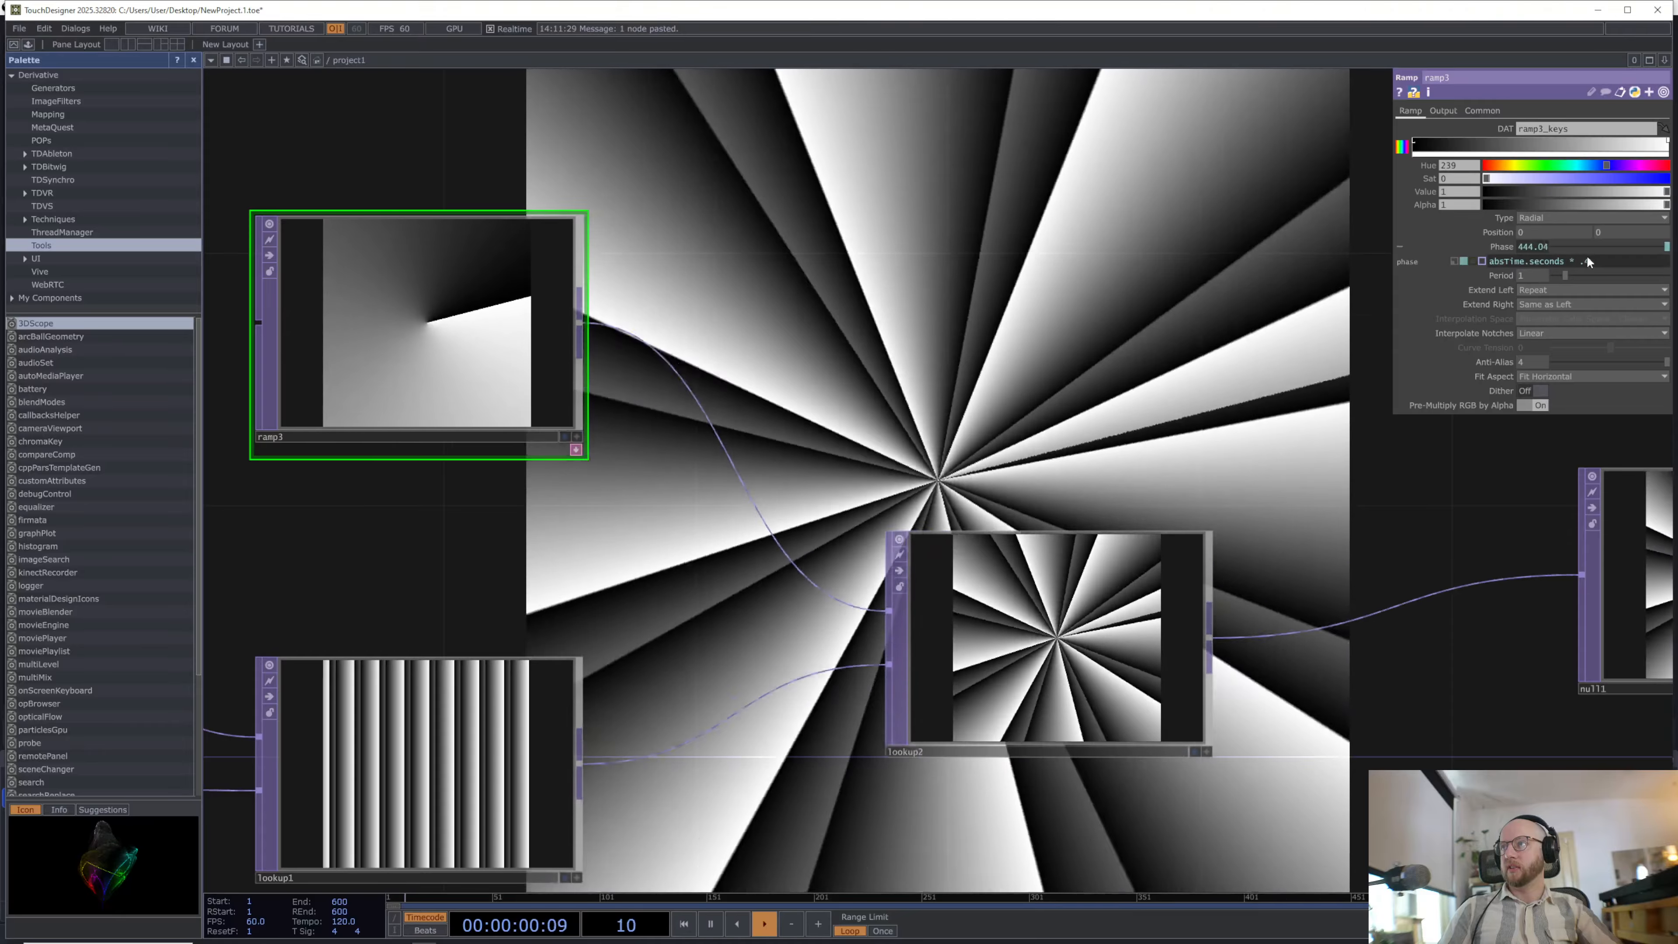
pyautogui.click(1586, 261)
pyautogui.write('0')
pyautogui.press('Return')
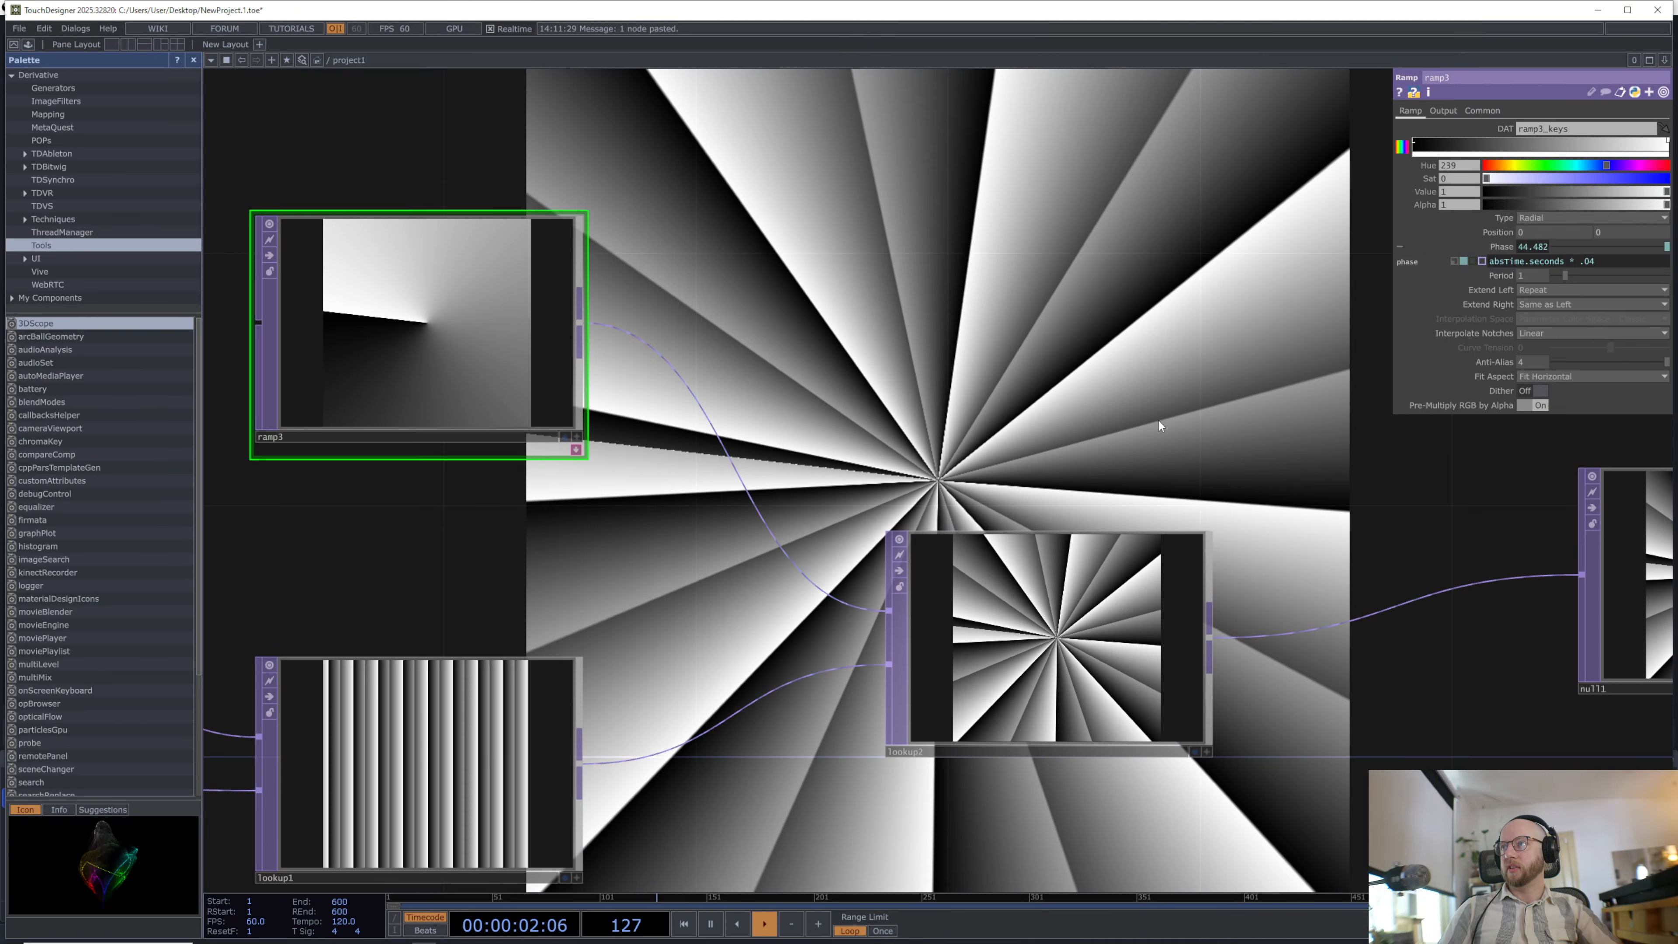
# Step: Experiment with different periods on ramp3 and set the period to 1.5
pyautogui.moveTo(1149, 787); pyautogui.dragTo(1204, 539)
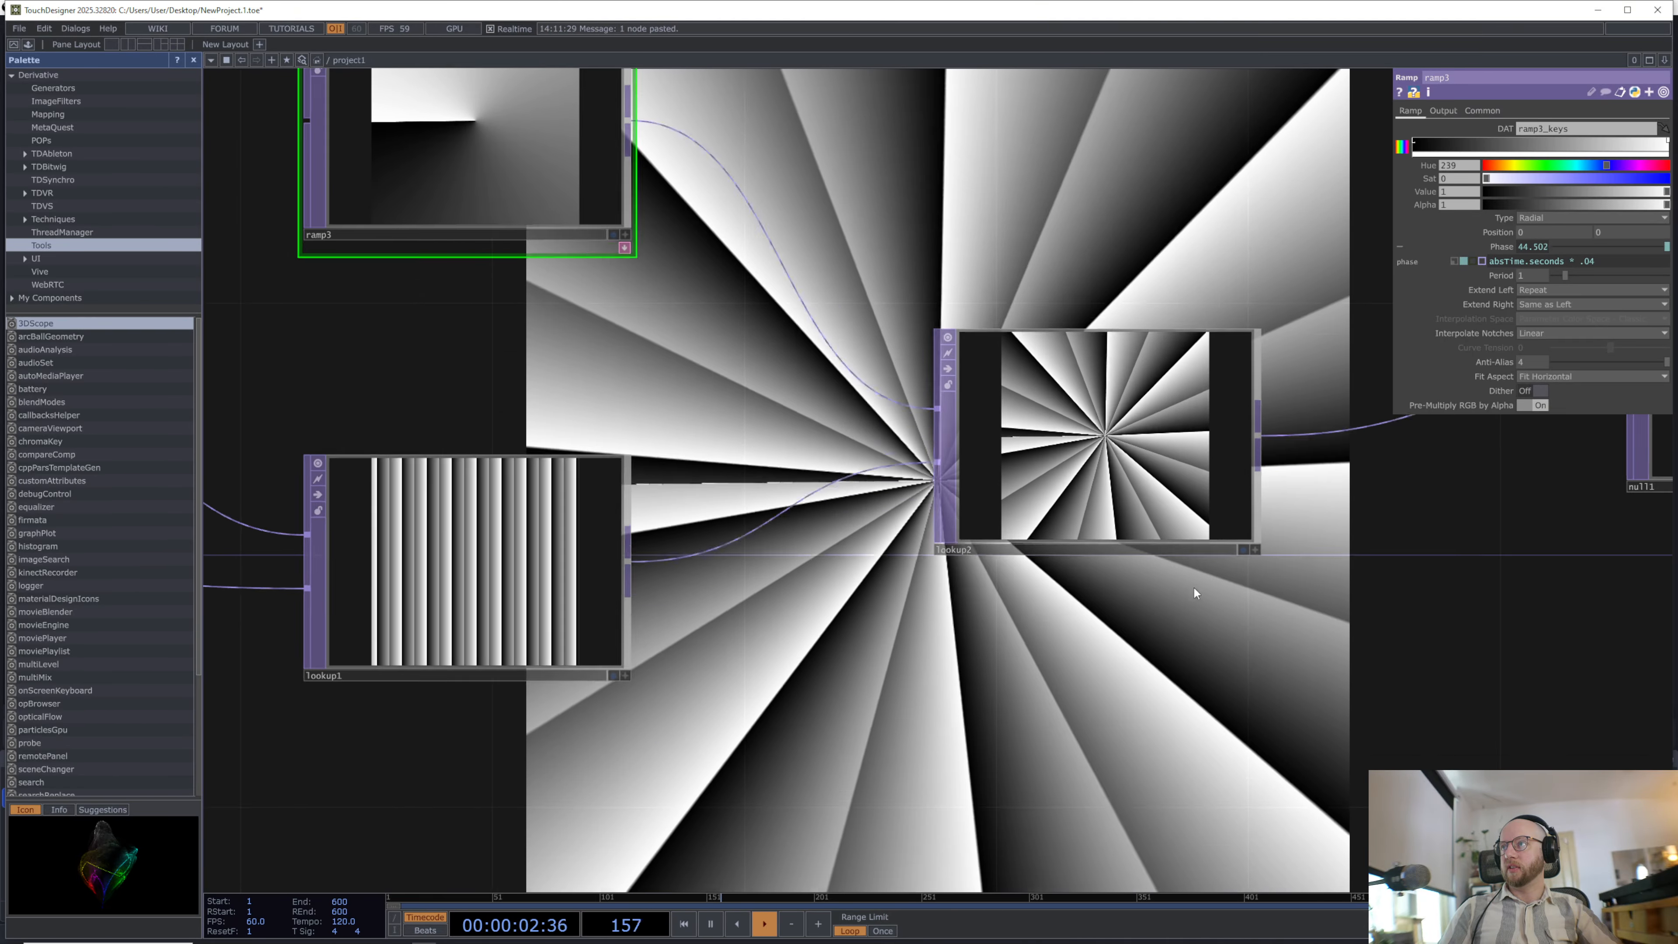
pyautogui.moveTo(1200, 691); pyautogui.dragTo(829, 313)
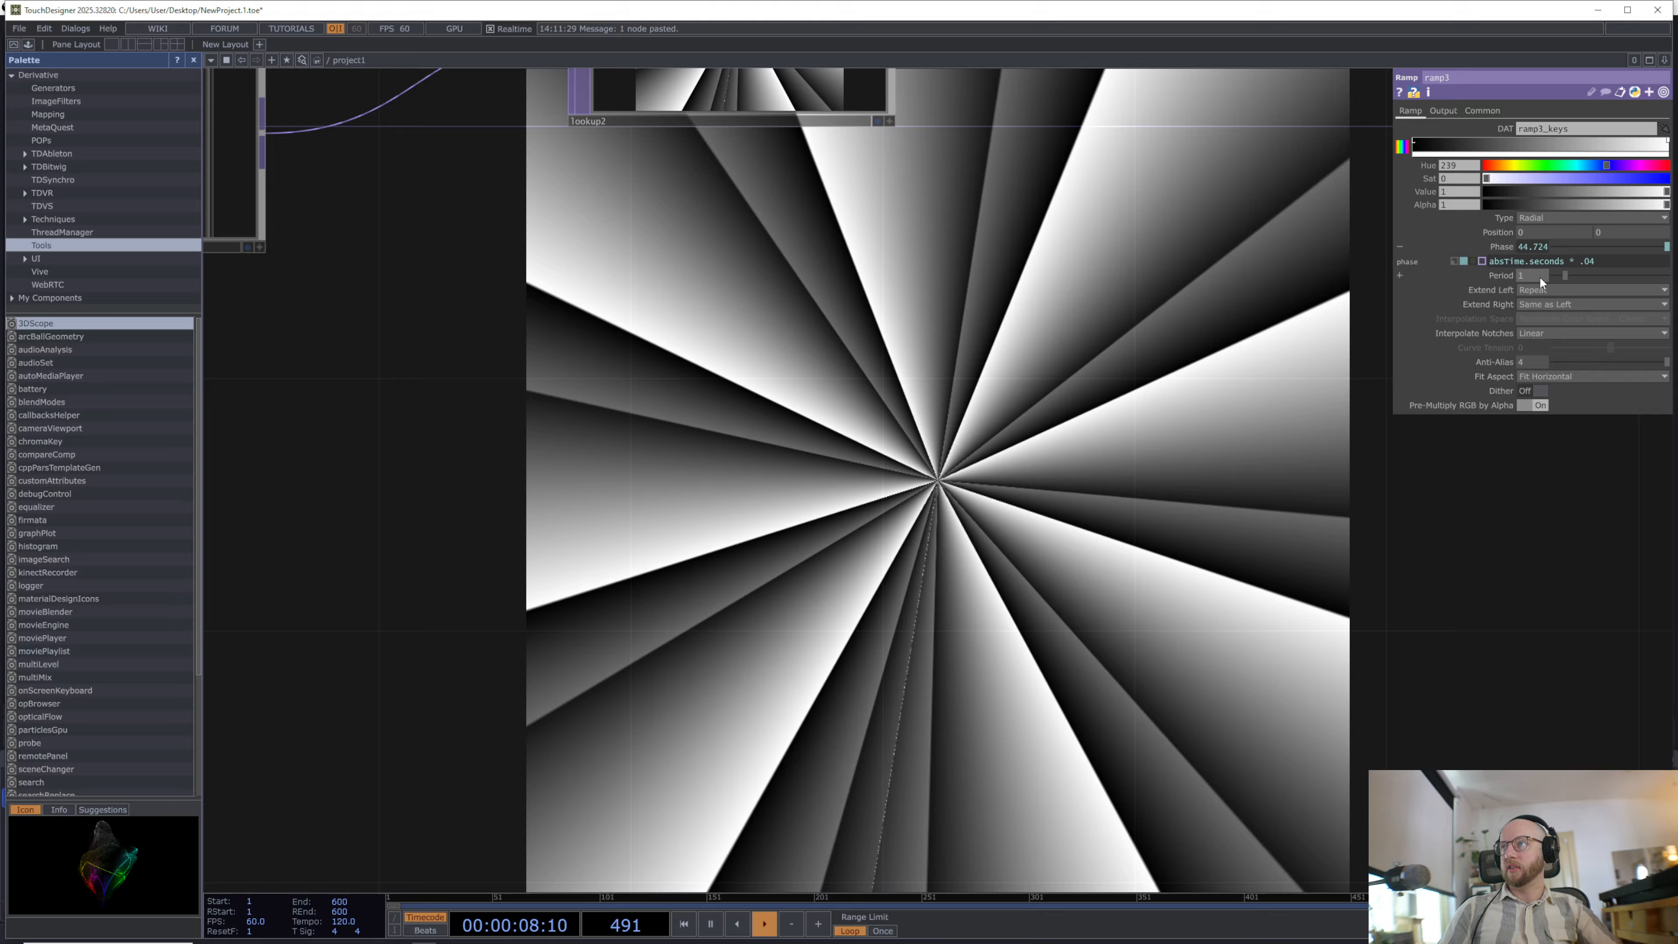
pyautogui.moveTo(1540, 276); pyautogui.dragTo(1477, 282)
pyautogui.write('.2')
pyautogui.press('Return')
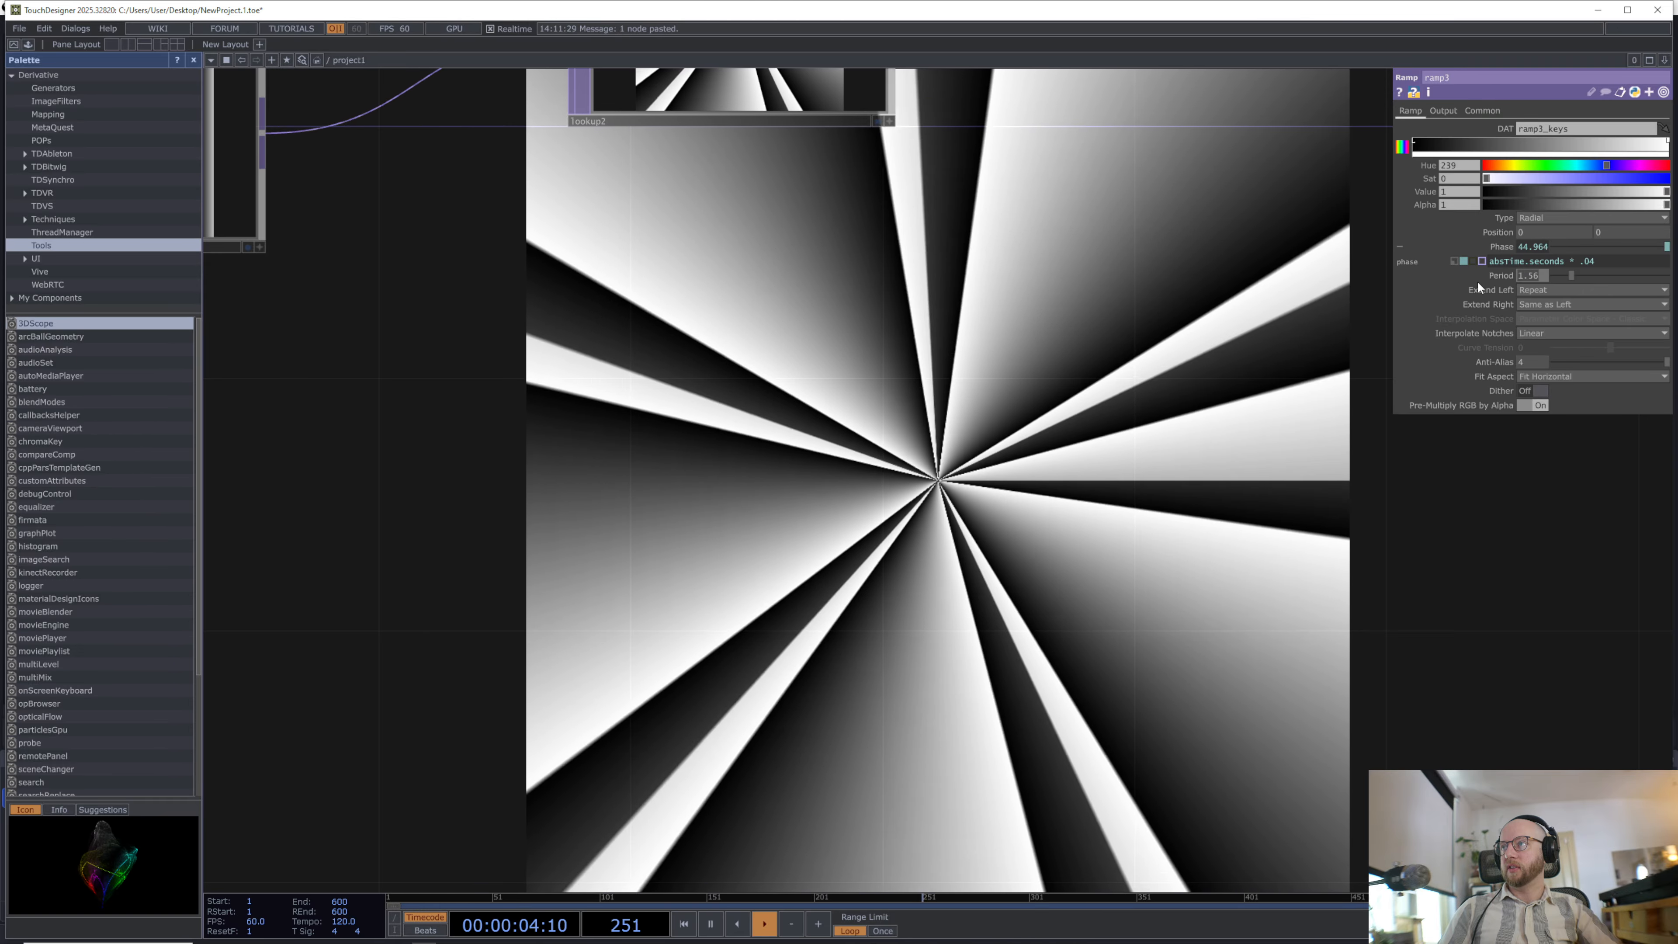
pyautogui.write('.15')
pyautogui.press('Return')
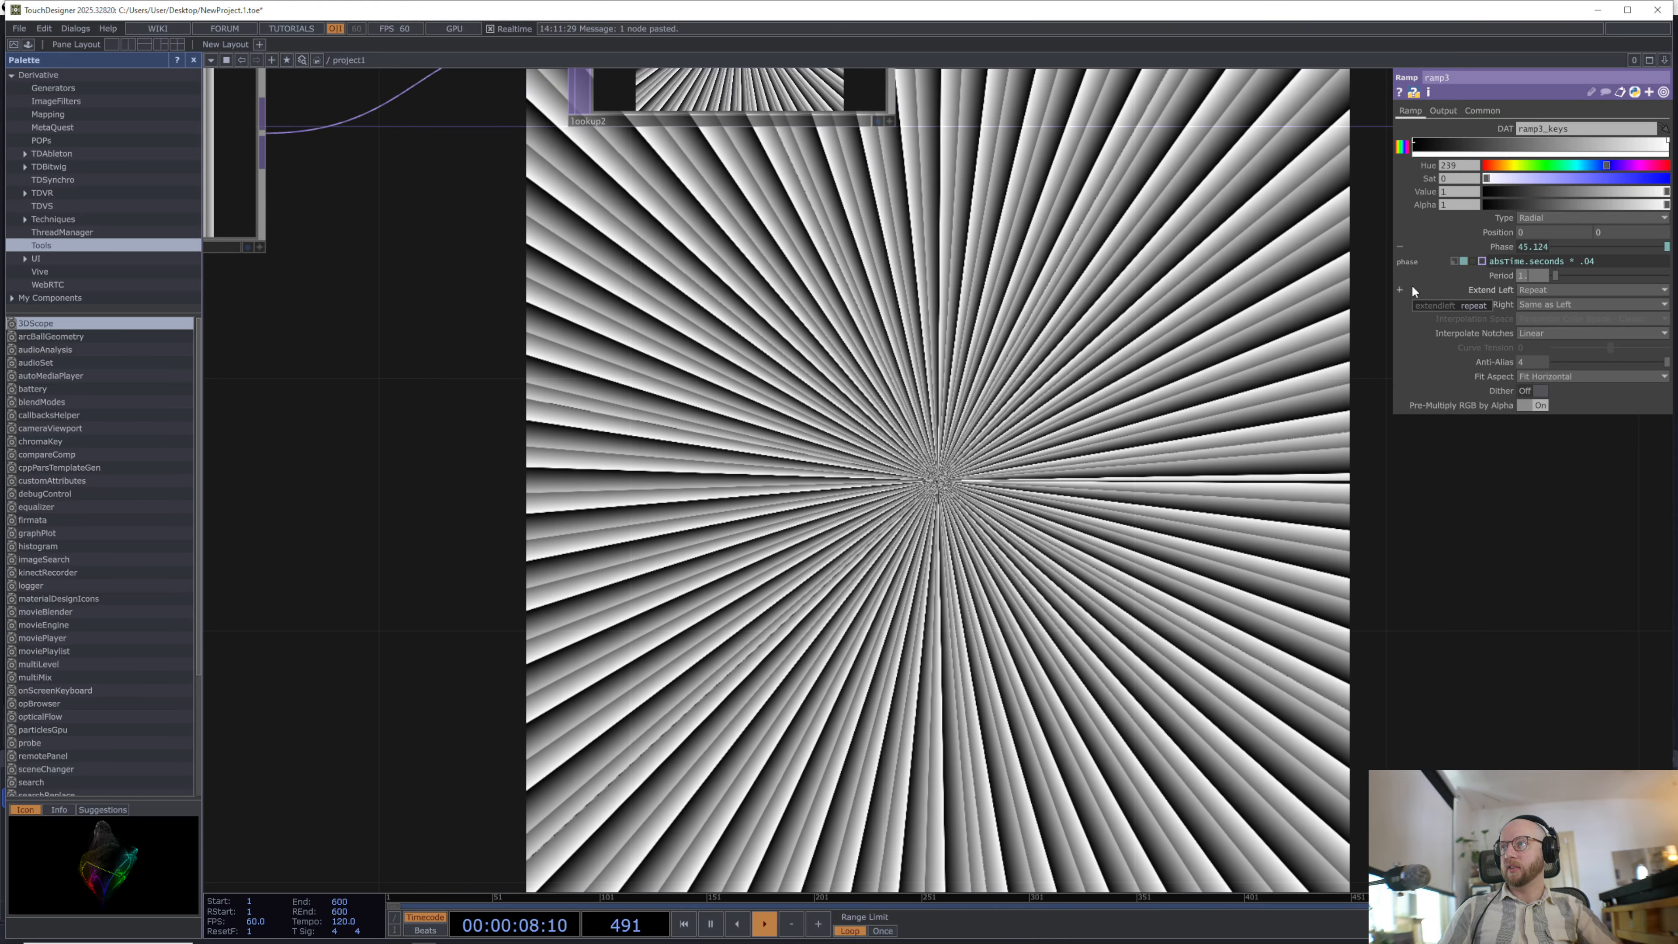
pyautogui.write('1.5')
pyautogui.press('Return')
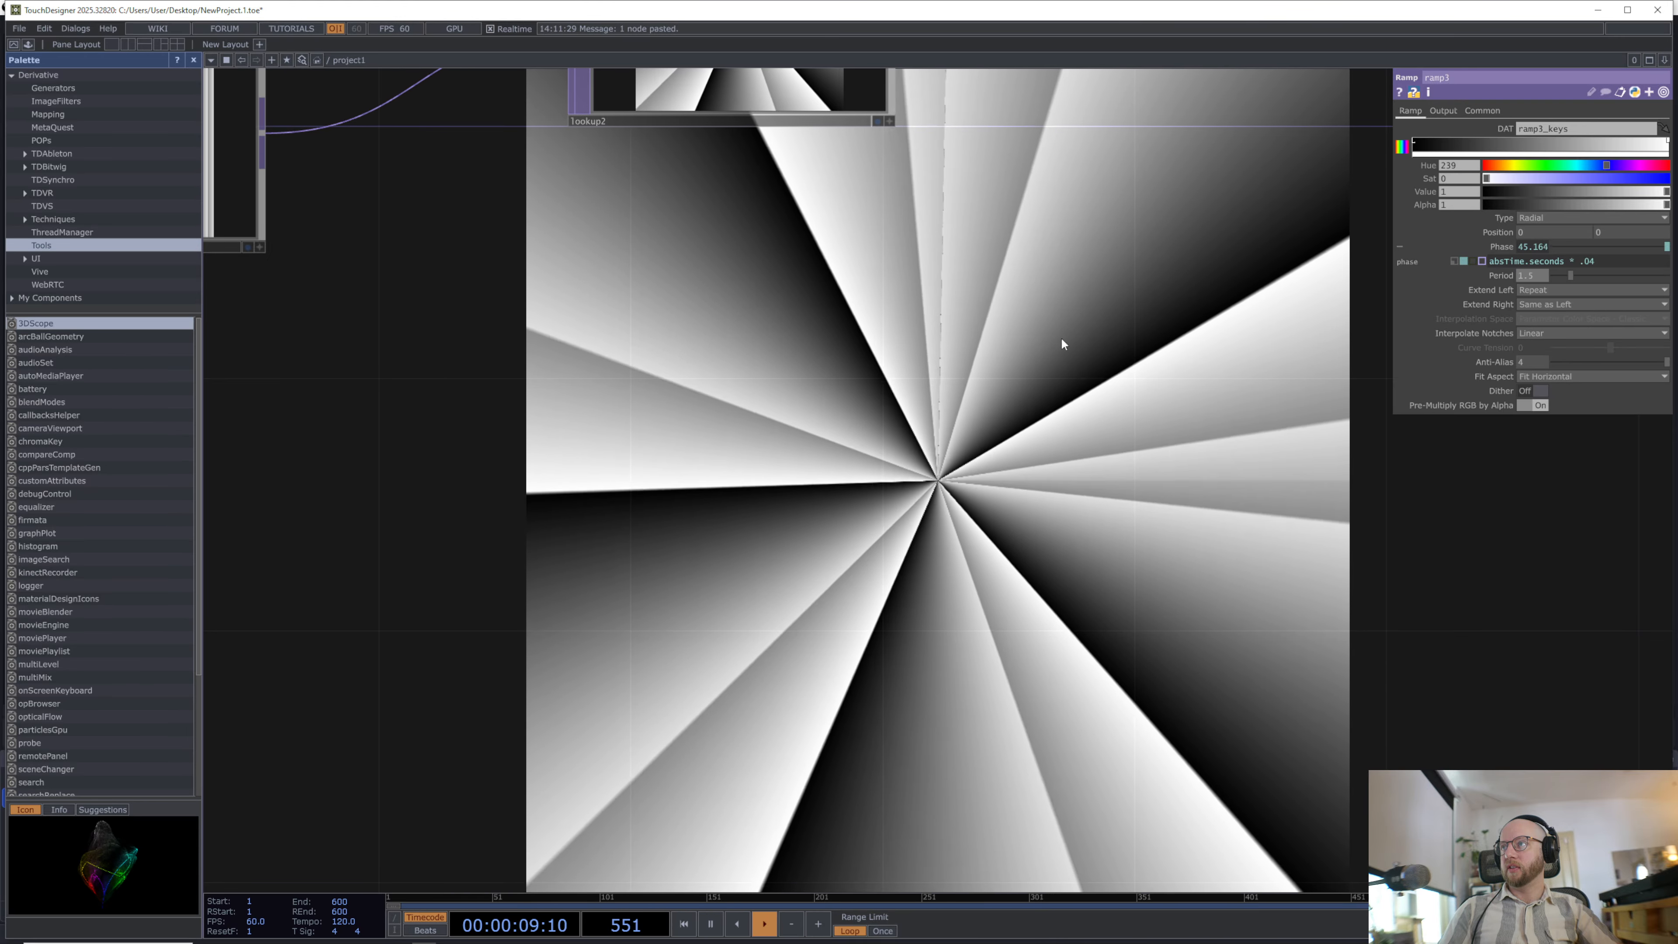
# Step: Line up null1 with lookup2 and change ramp3's type from radial to Circular
pyautogui.moveTo(926, 431); pyautogui.dragTo(862, 592)
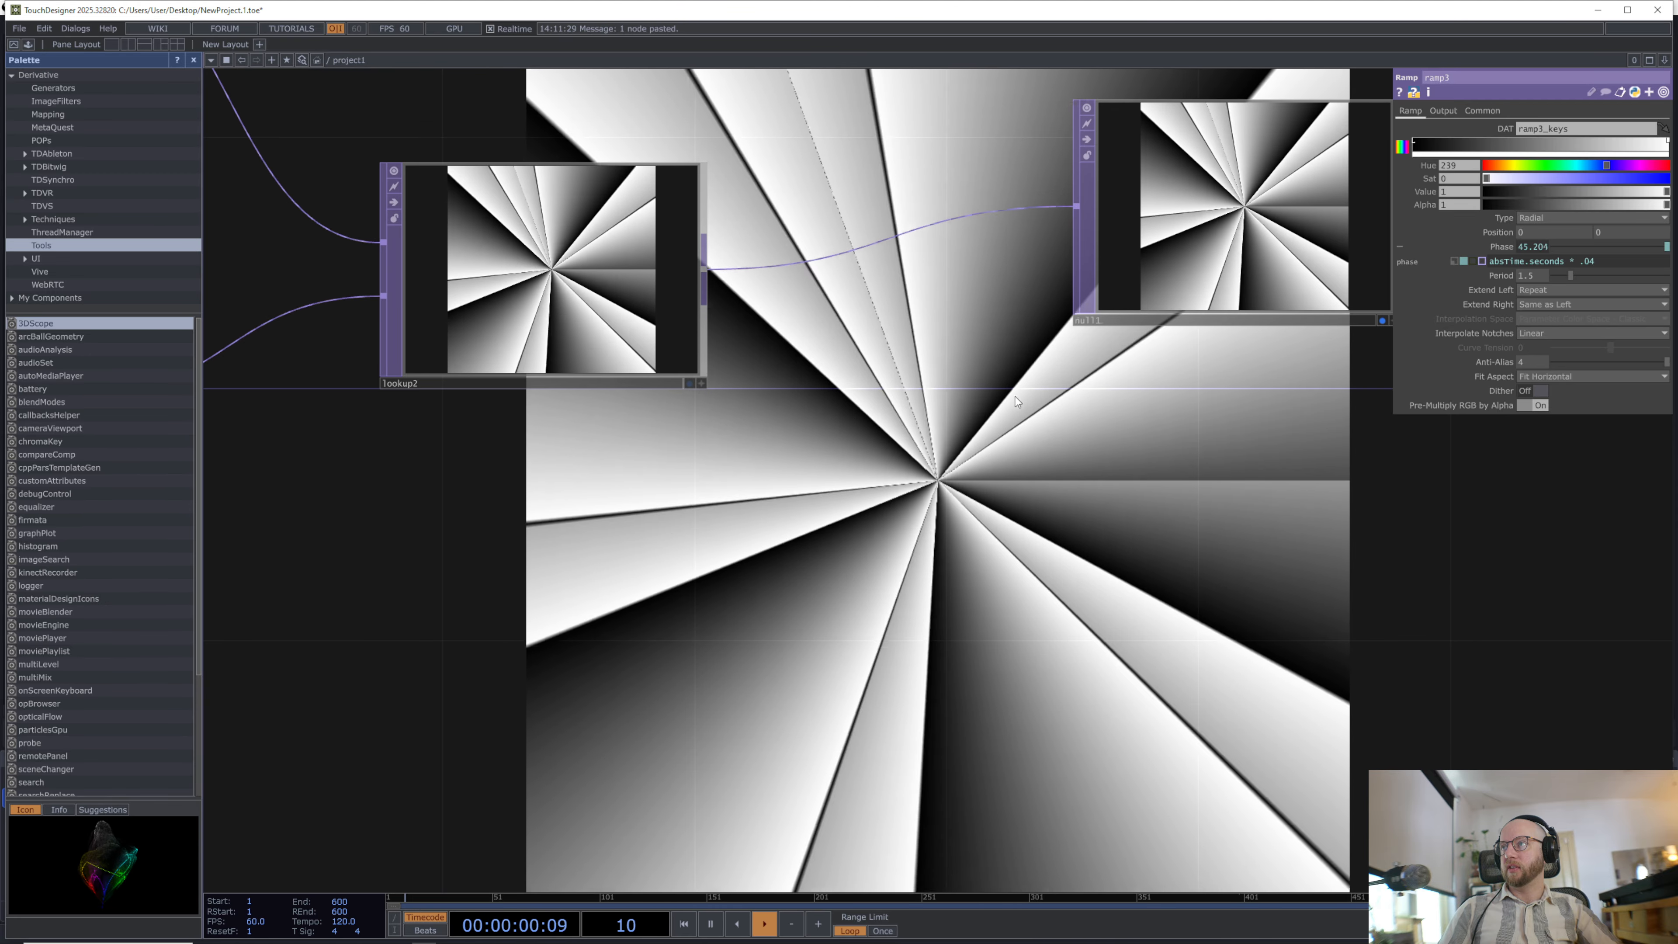
pyautogui.scroll(-3, 815, 563)
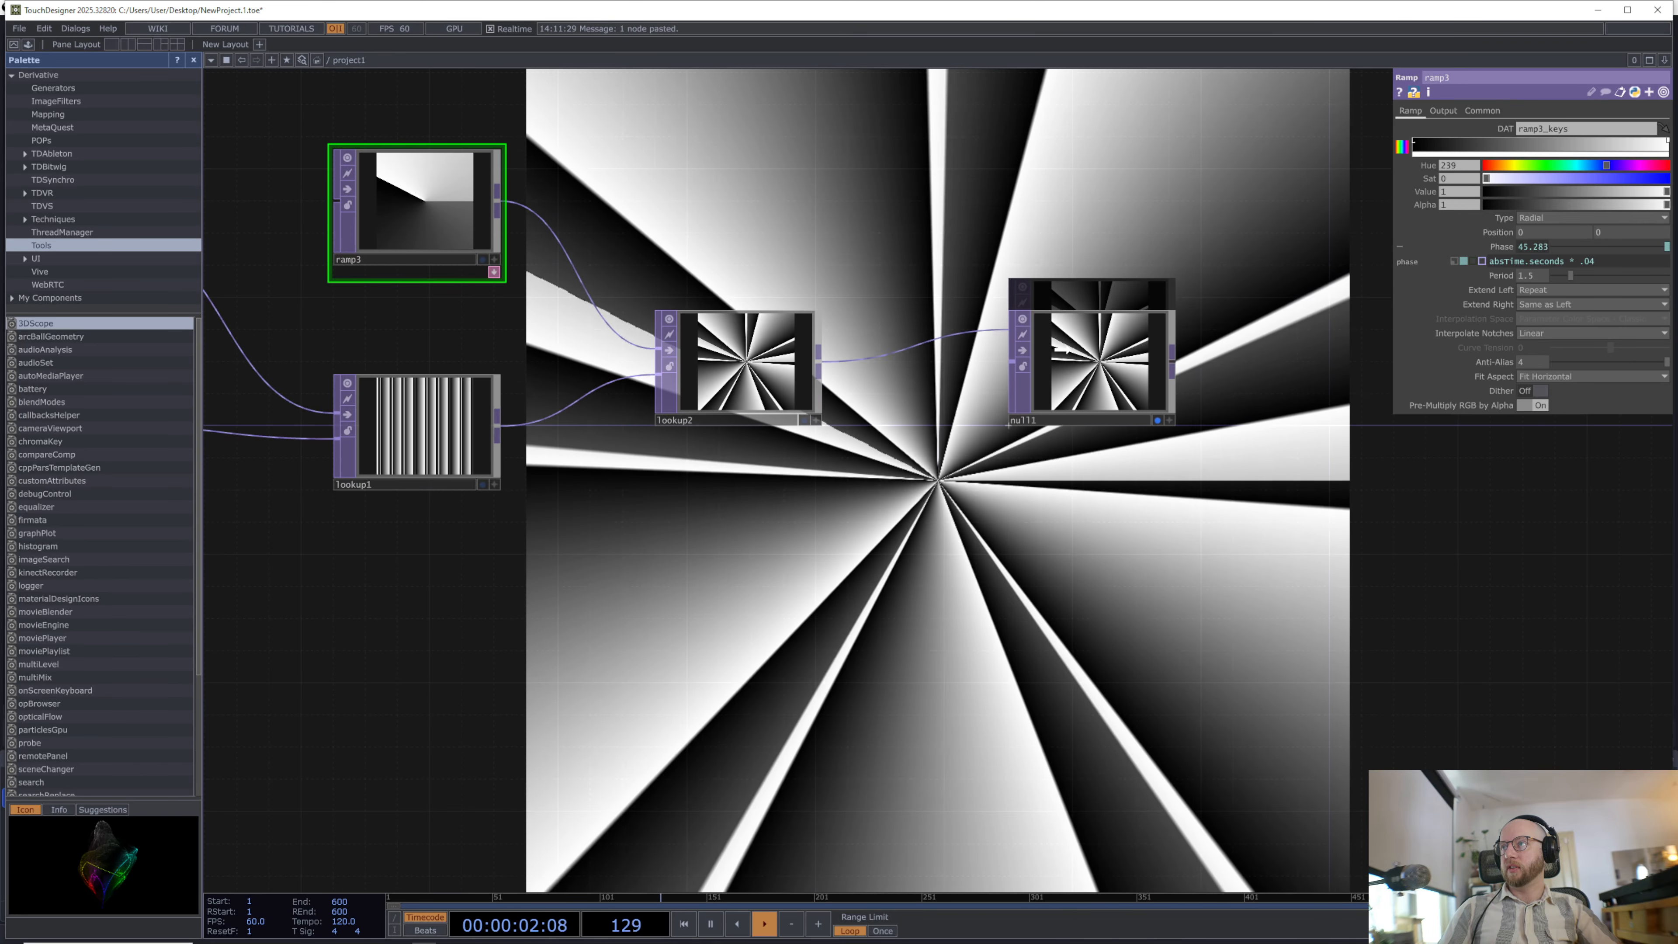
pyautogui.moveTo(1071, 327); pyautogui.dragTo(1070, 358)
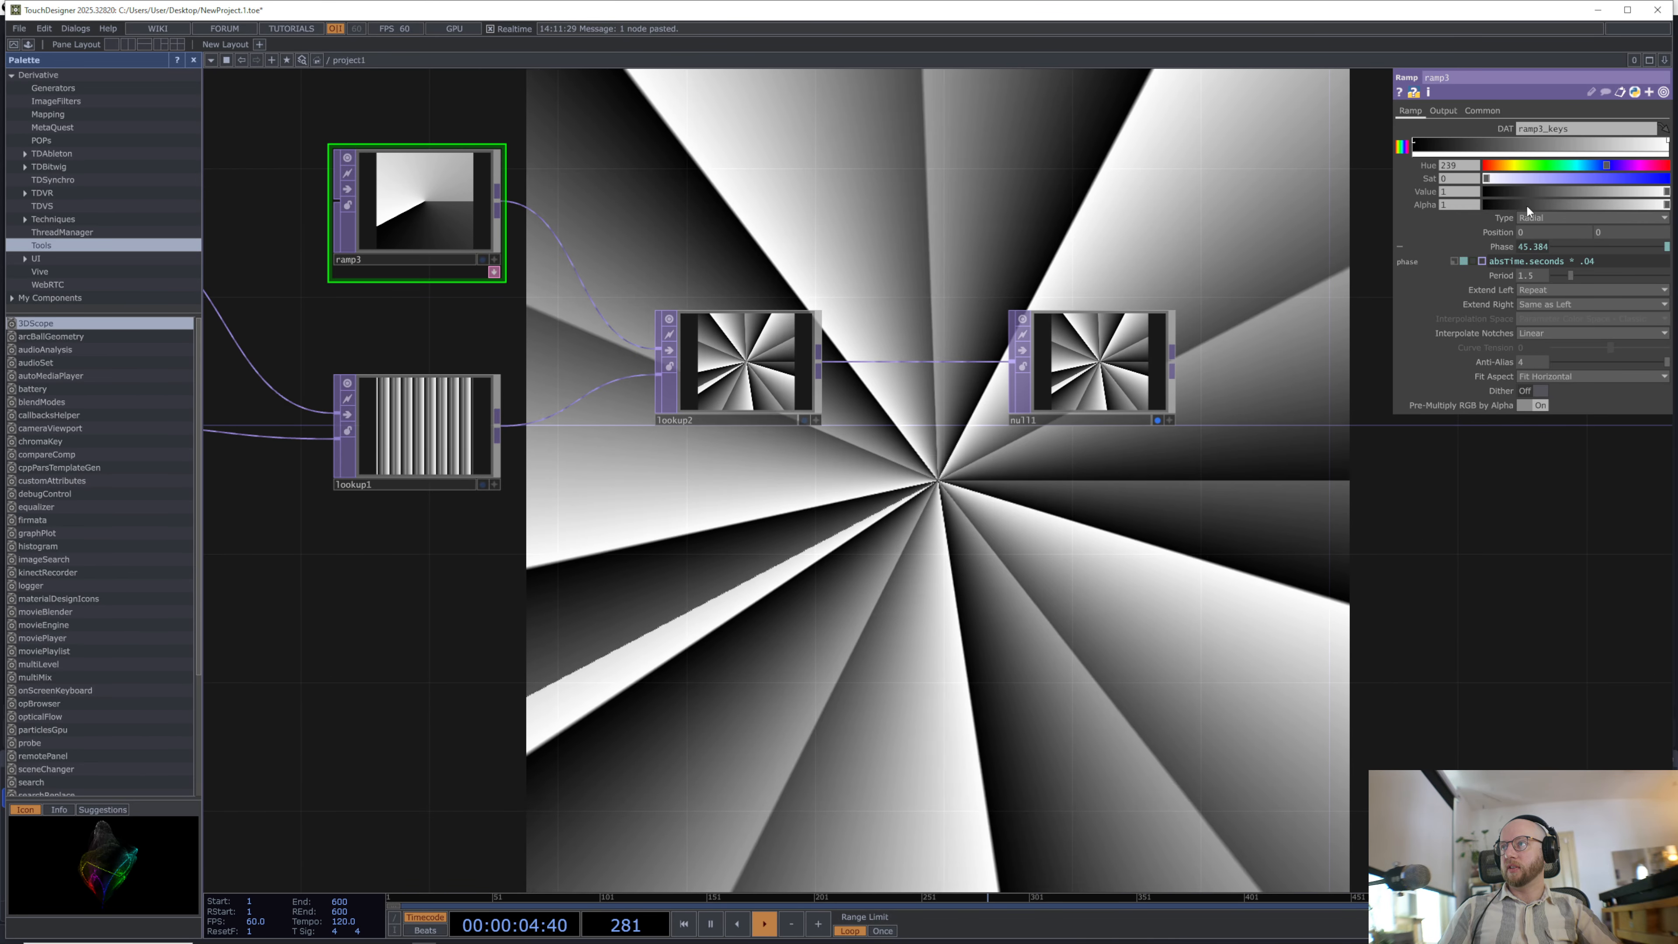
pyautogui.click(1531, 218)
pyautogui.click(1534, 271)
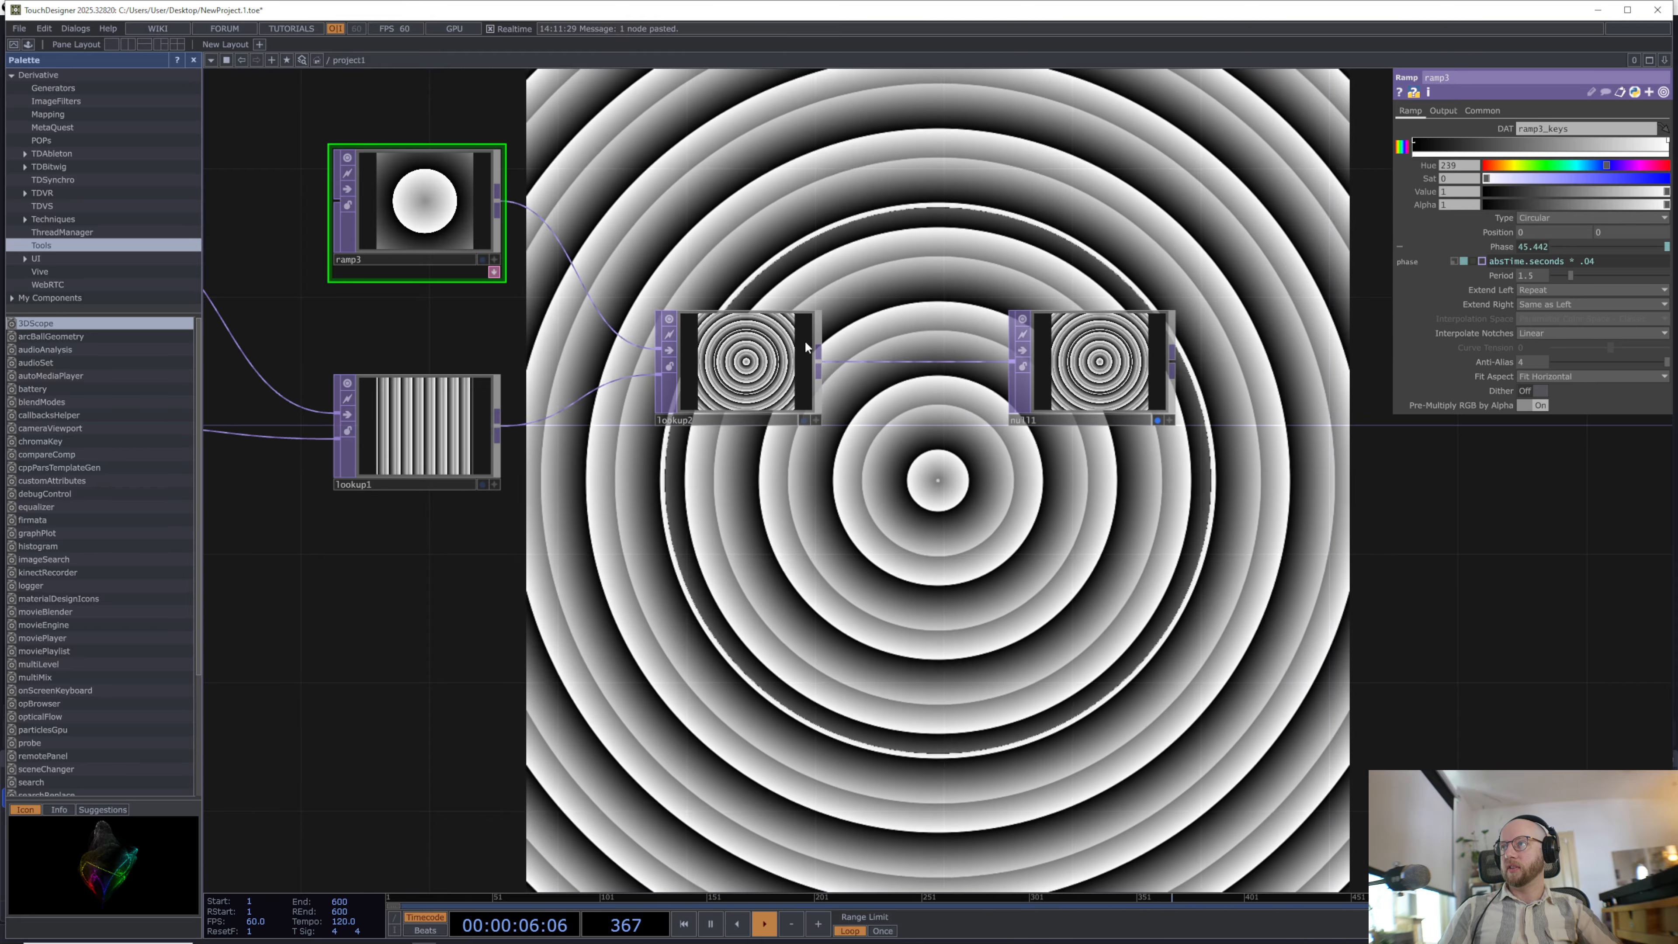
# Step: Move null1 further away from lookup2, then duplicate lookup2 and place the copy above the gap between them
pyautogui.moveTo(956, 552); pyautogui.dragTo(858, 367)
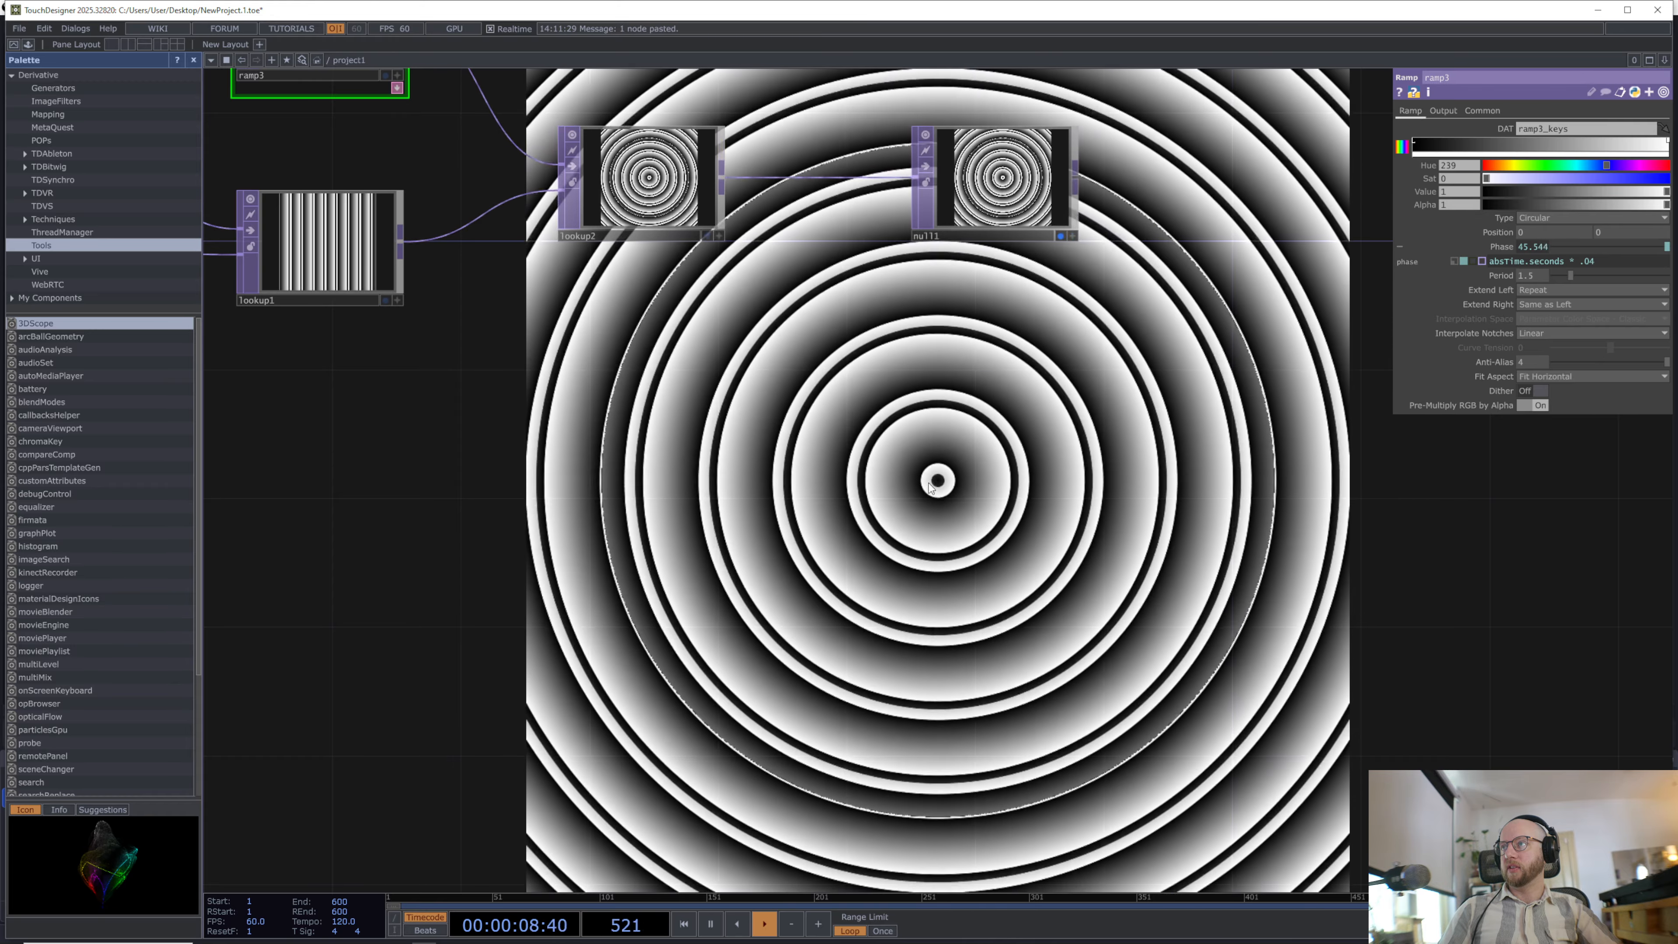
pyautogui.moveTo(1031, 318); pyautogui.dragTo(944, 536)
pyautogui.moveTo(981, 379); pyautogui.dragTo(1110, 380)
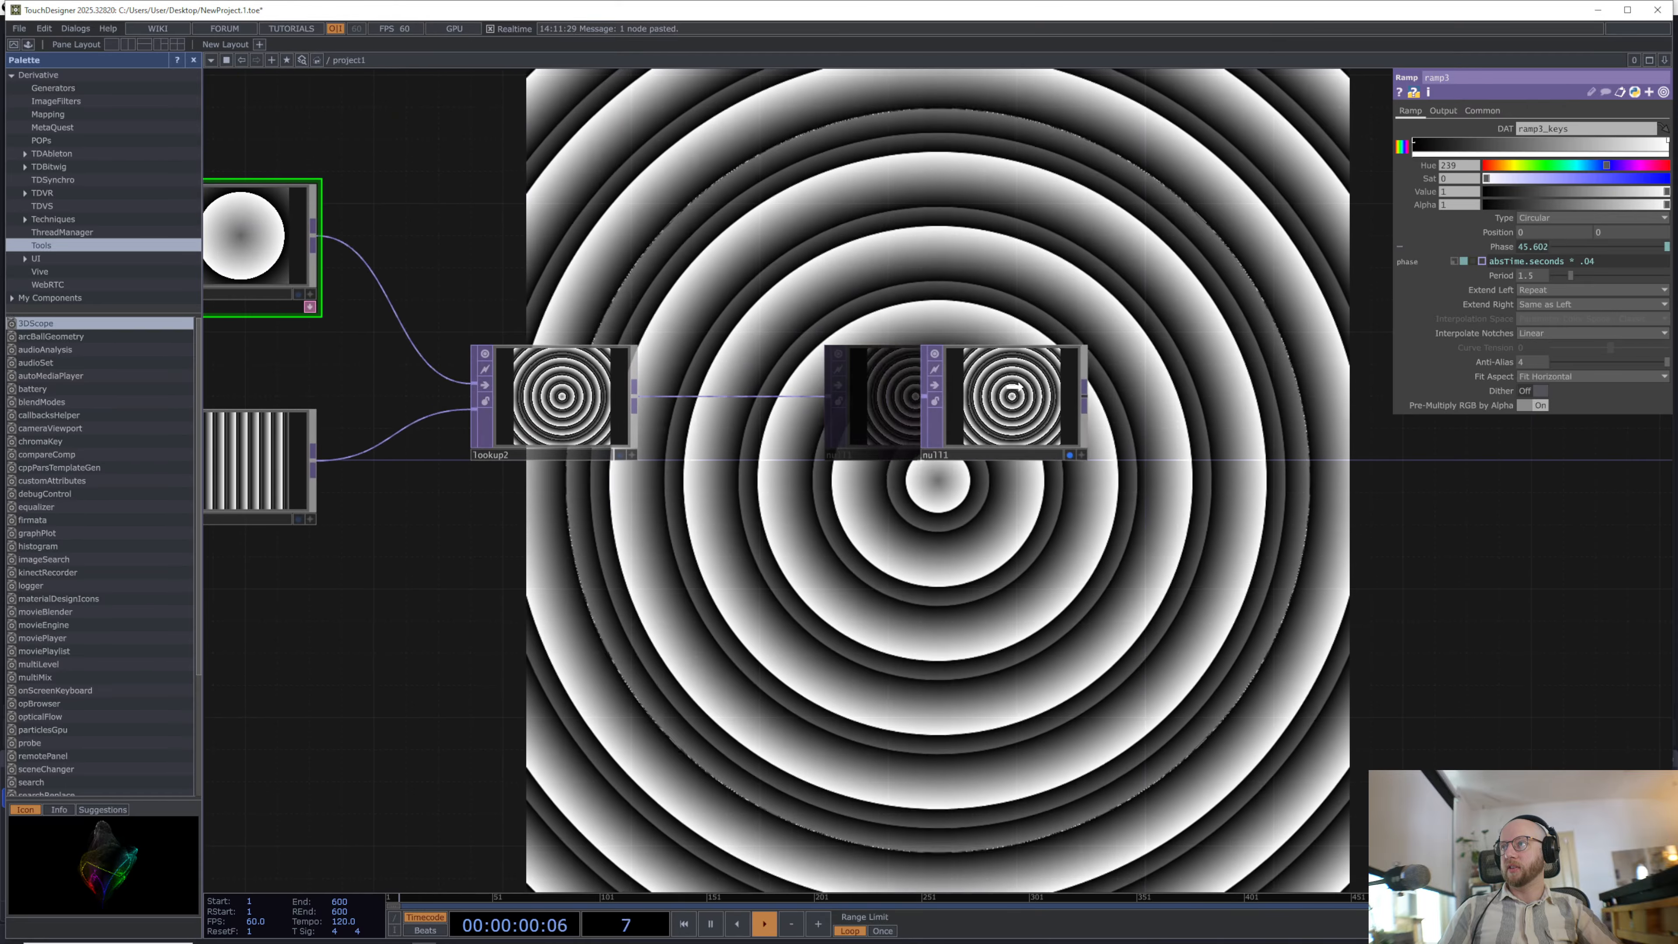
pyautogui.hotkey('ctrl', 'v')
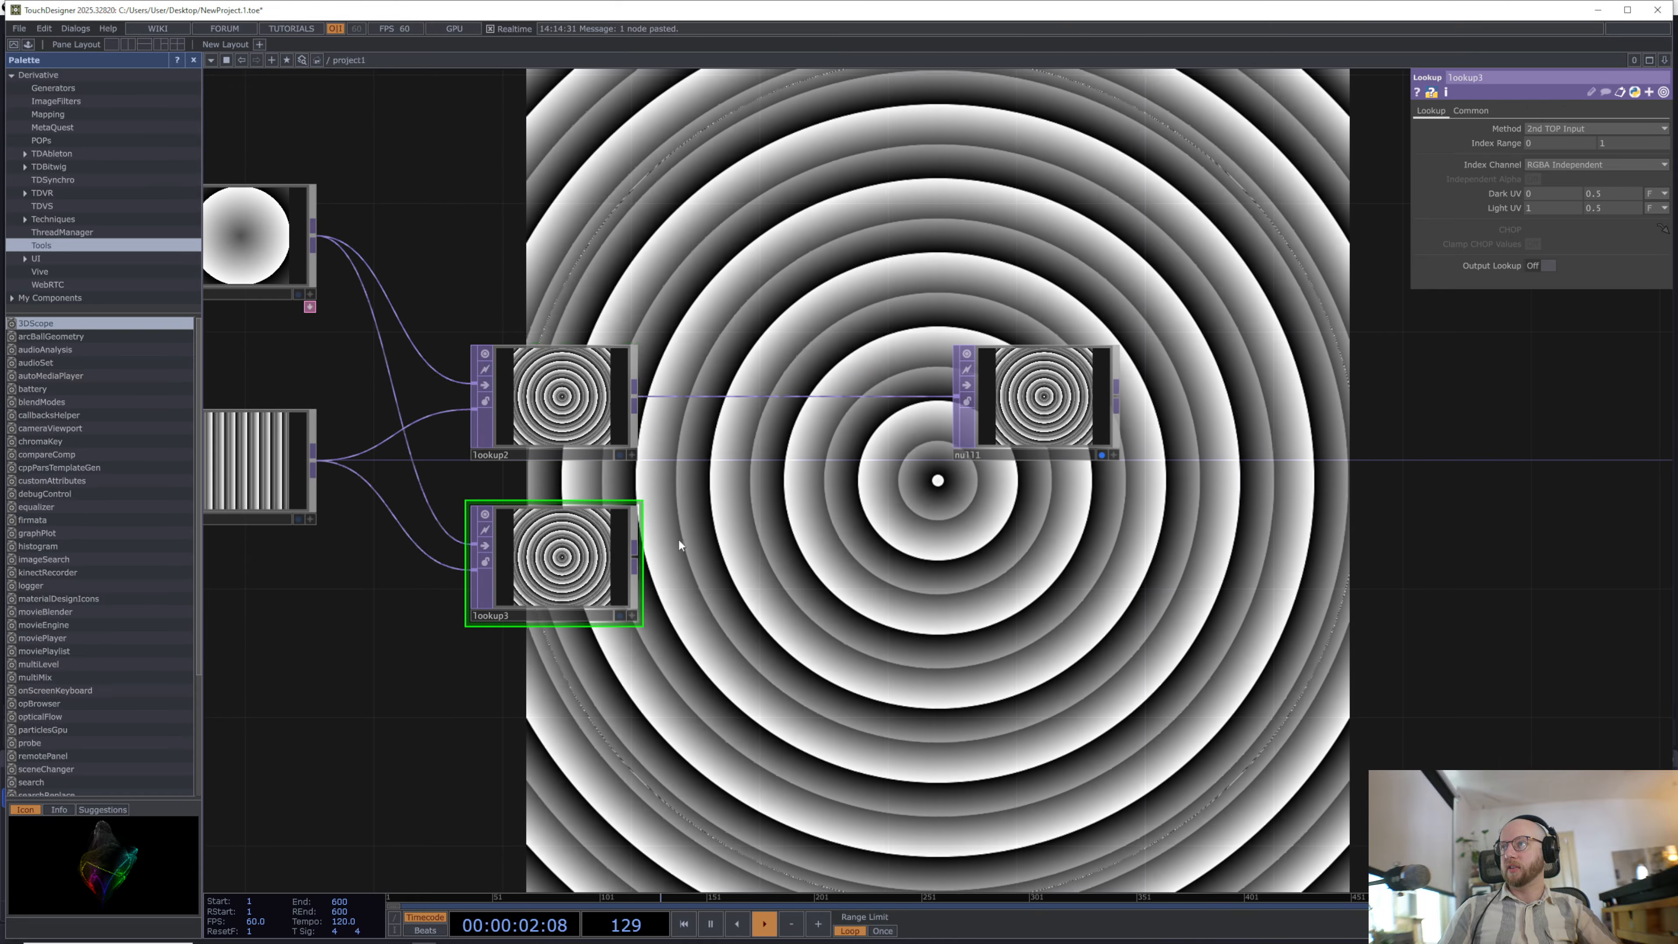
pyautogui.moveTo(568, 559); pyautogui.dragTo(954, 203)
# Step: Add a new Ramp TOP and place it below lookup2
pyautogui.press('Tab')
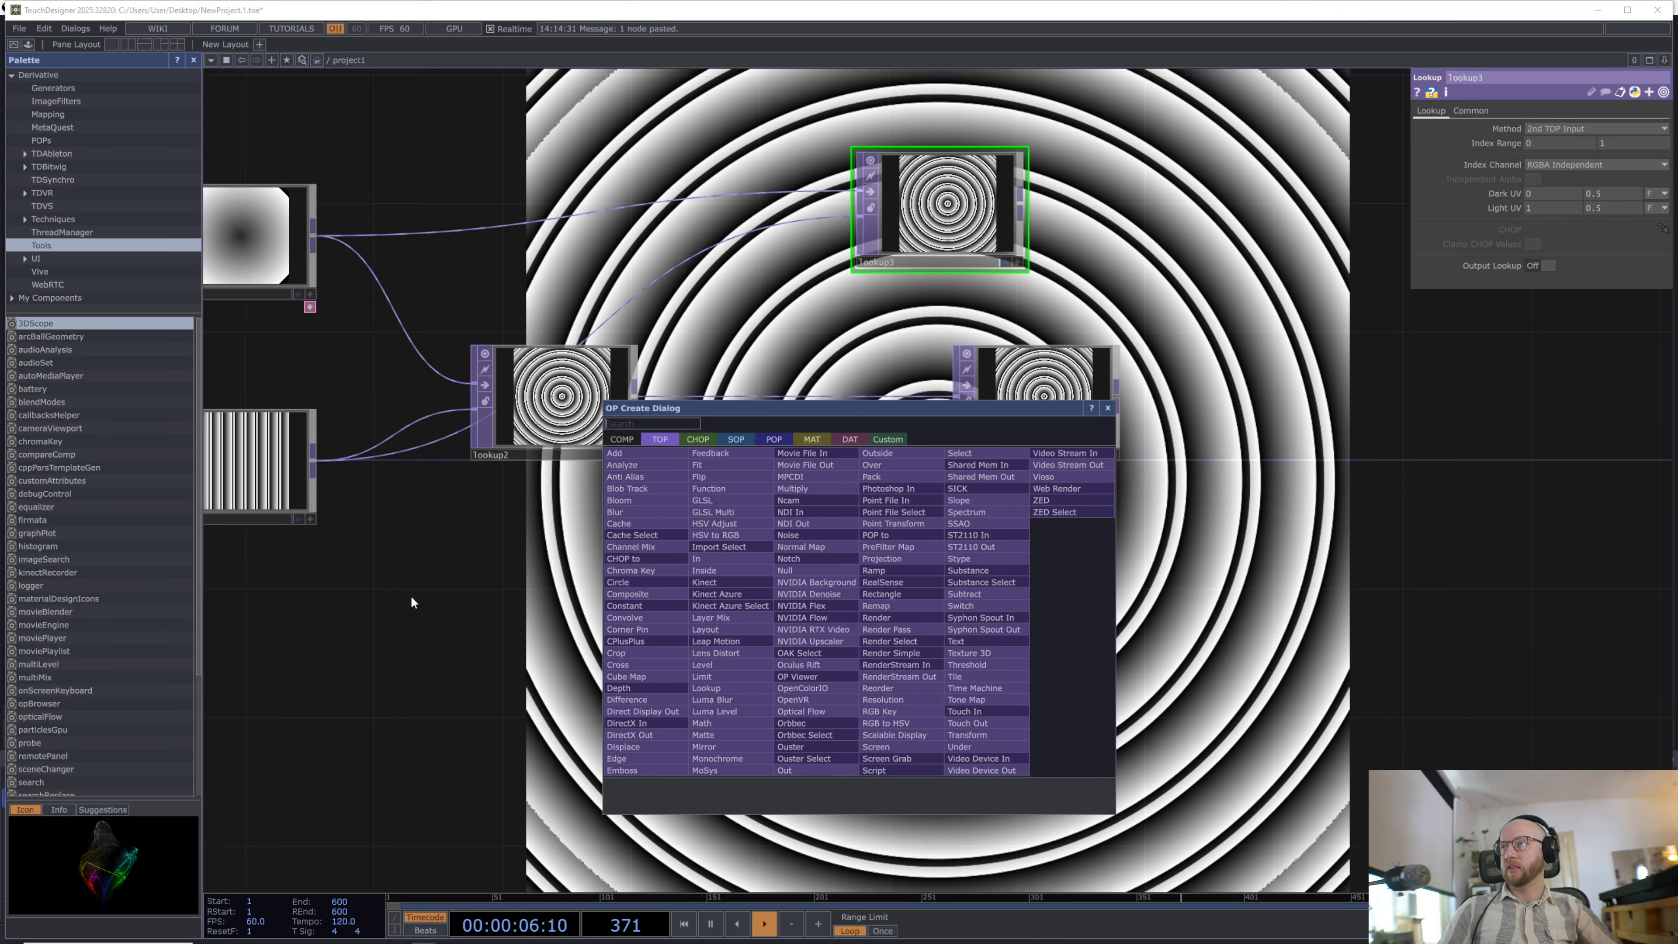
pyautogui.write('ramp')
pyautogui.press('Return')
pyautogui.click(410, 596)
pyautogui.moveTo(411, 596); pyautogui.dragTo(623, 639)
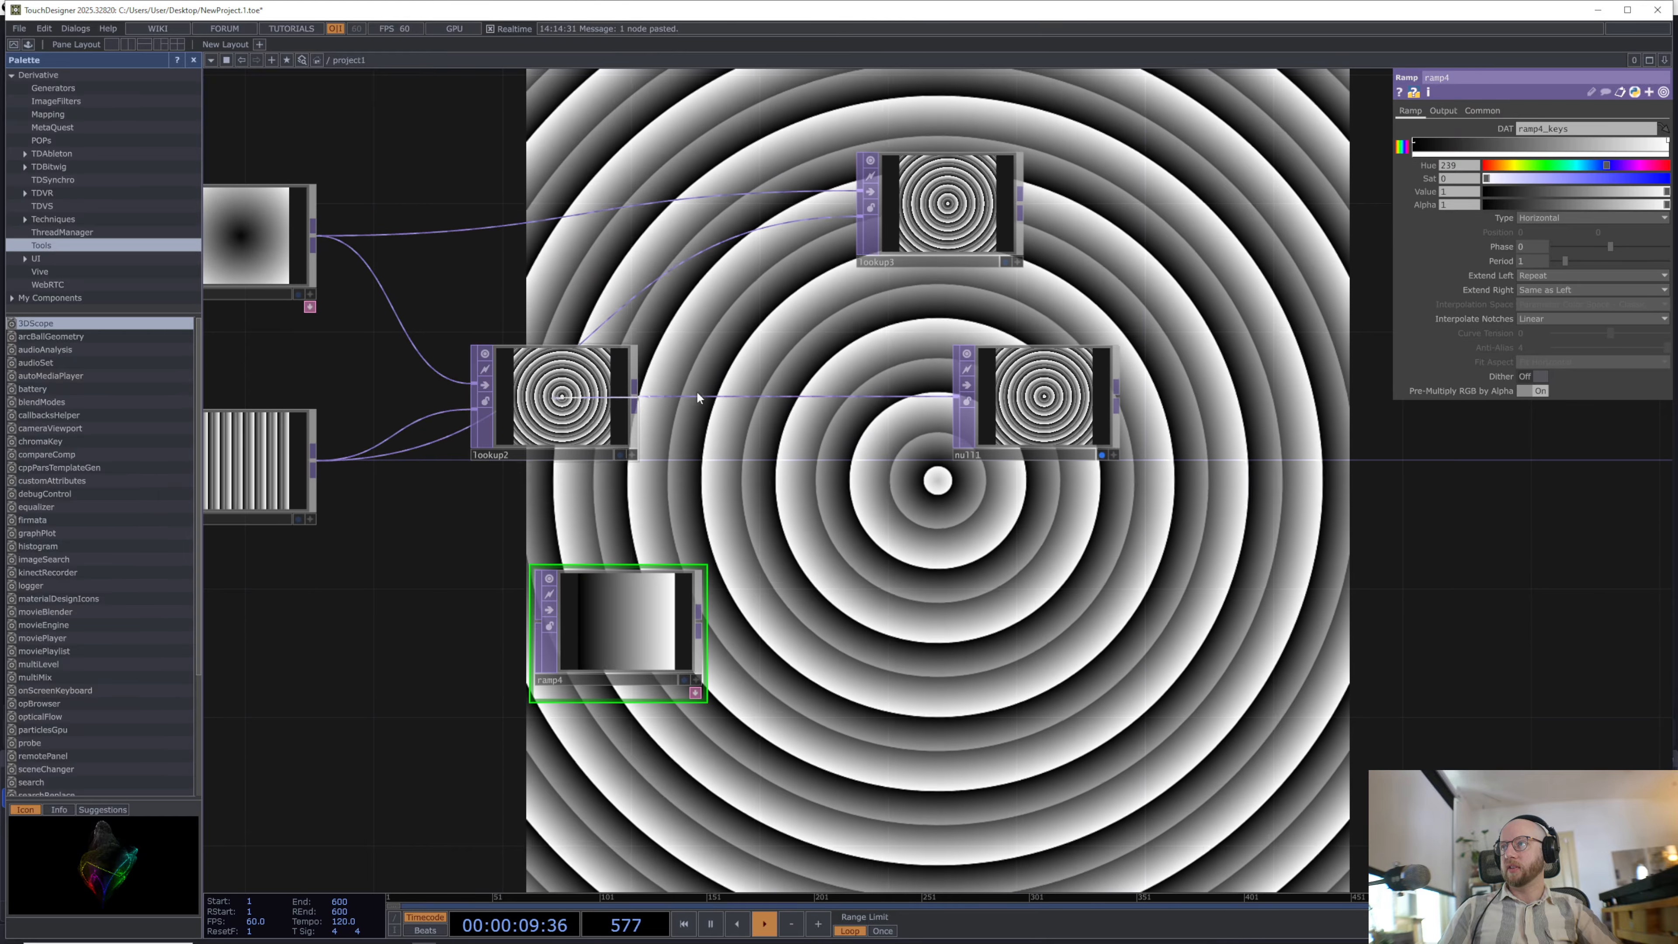
# Step: Insert lookup3 between lookup2 and null1, feeding it lookup2 as first input and ramp4 as second input
pyautogui.moveTo(697, 392); pyautogui.dragTo(854, 194)
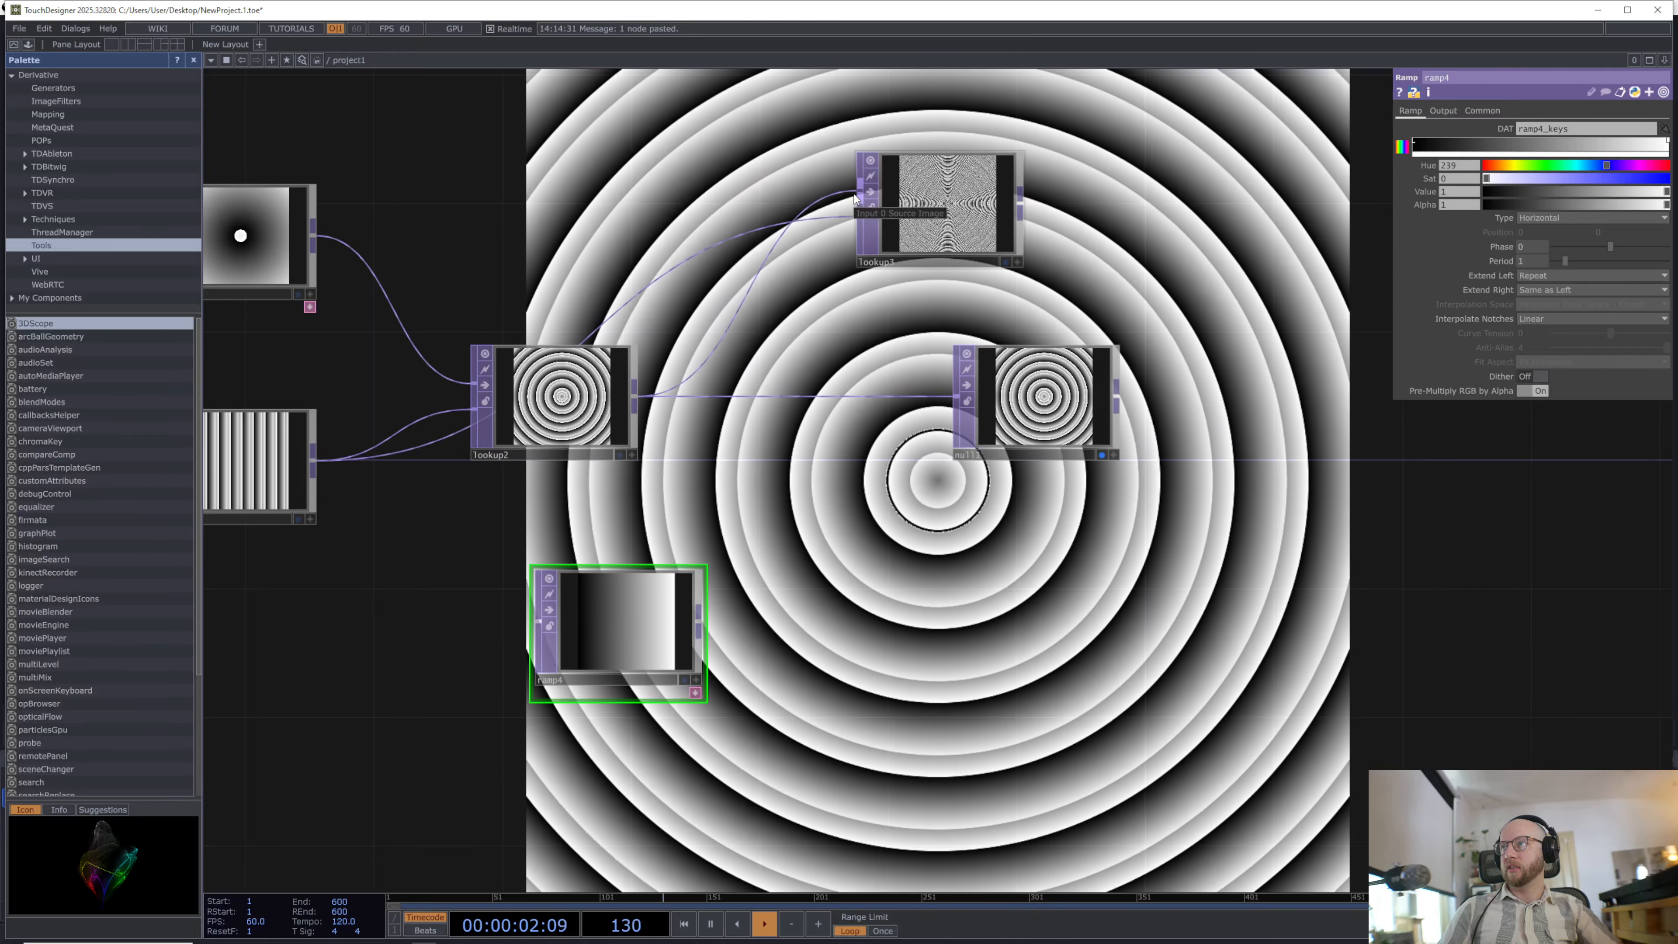
pyautogui.moveTo(1021, 196); pyautogui.dragTo(1168, 397)
pyautogui.moveTo(945, 205); pyautogui.dragTo(944, 463)
pyautogui.moveTo(611, 636); pyautogui.dragTo(859, 474)
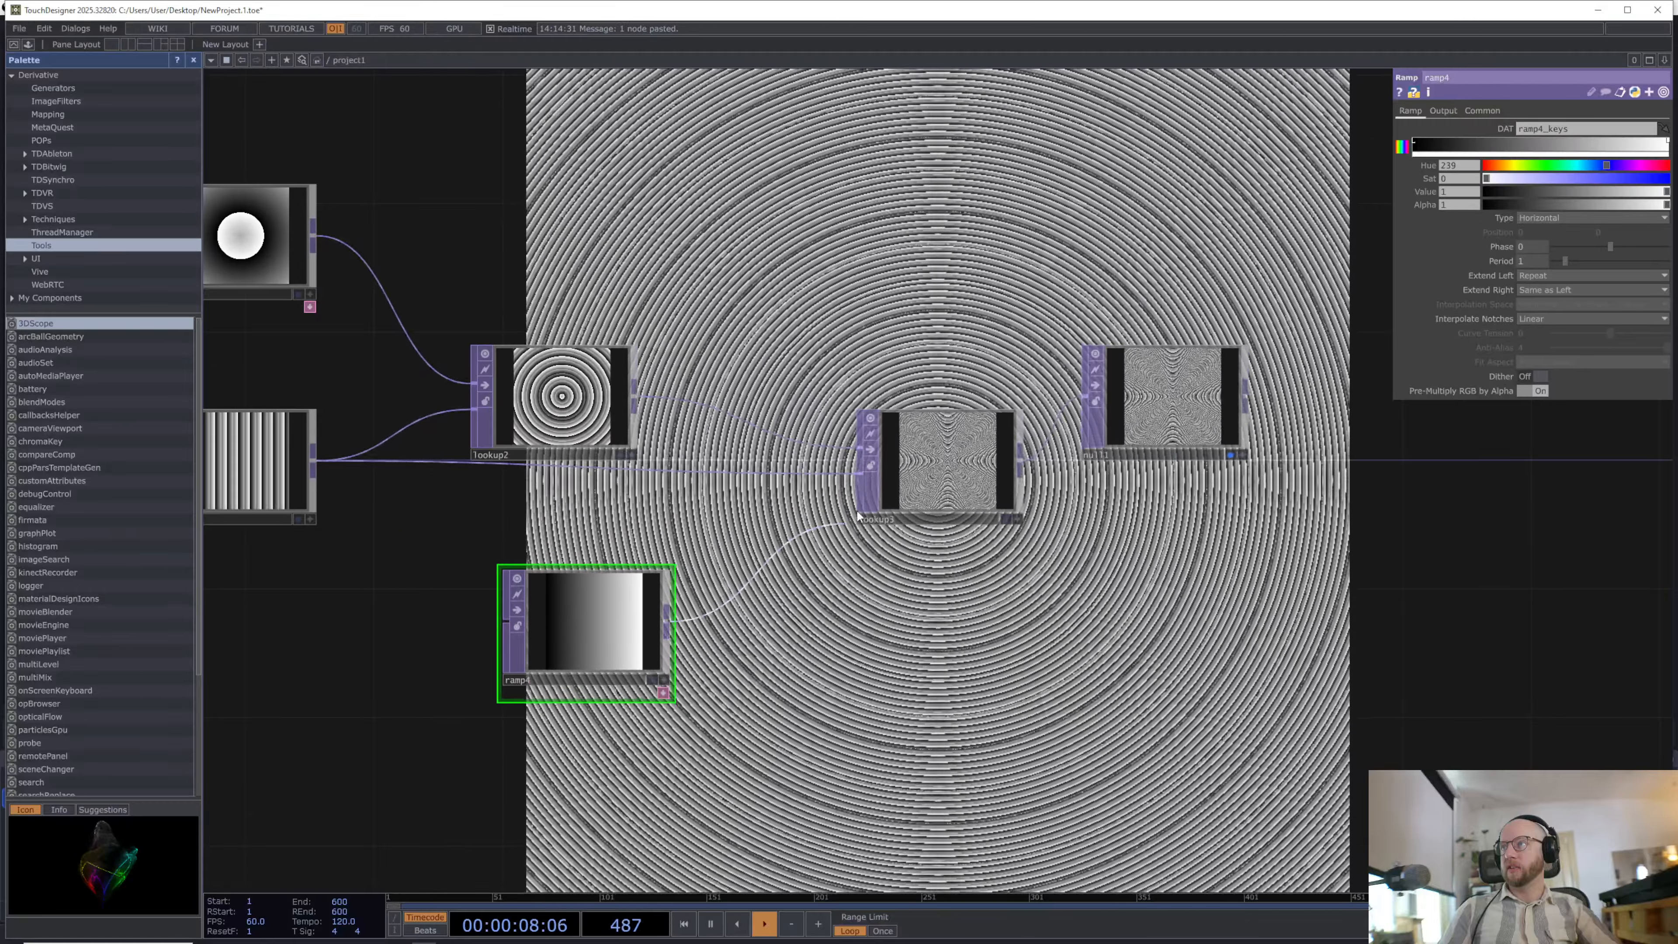
# Step: Color ramp4's gradient with blue, orange and purple keys, giving the purple key red 0.384, green 0.228 and blue 0.467
pyautogui.moveTo(844, 573); pyautogui.dragTo(893, 289)
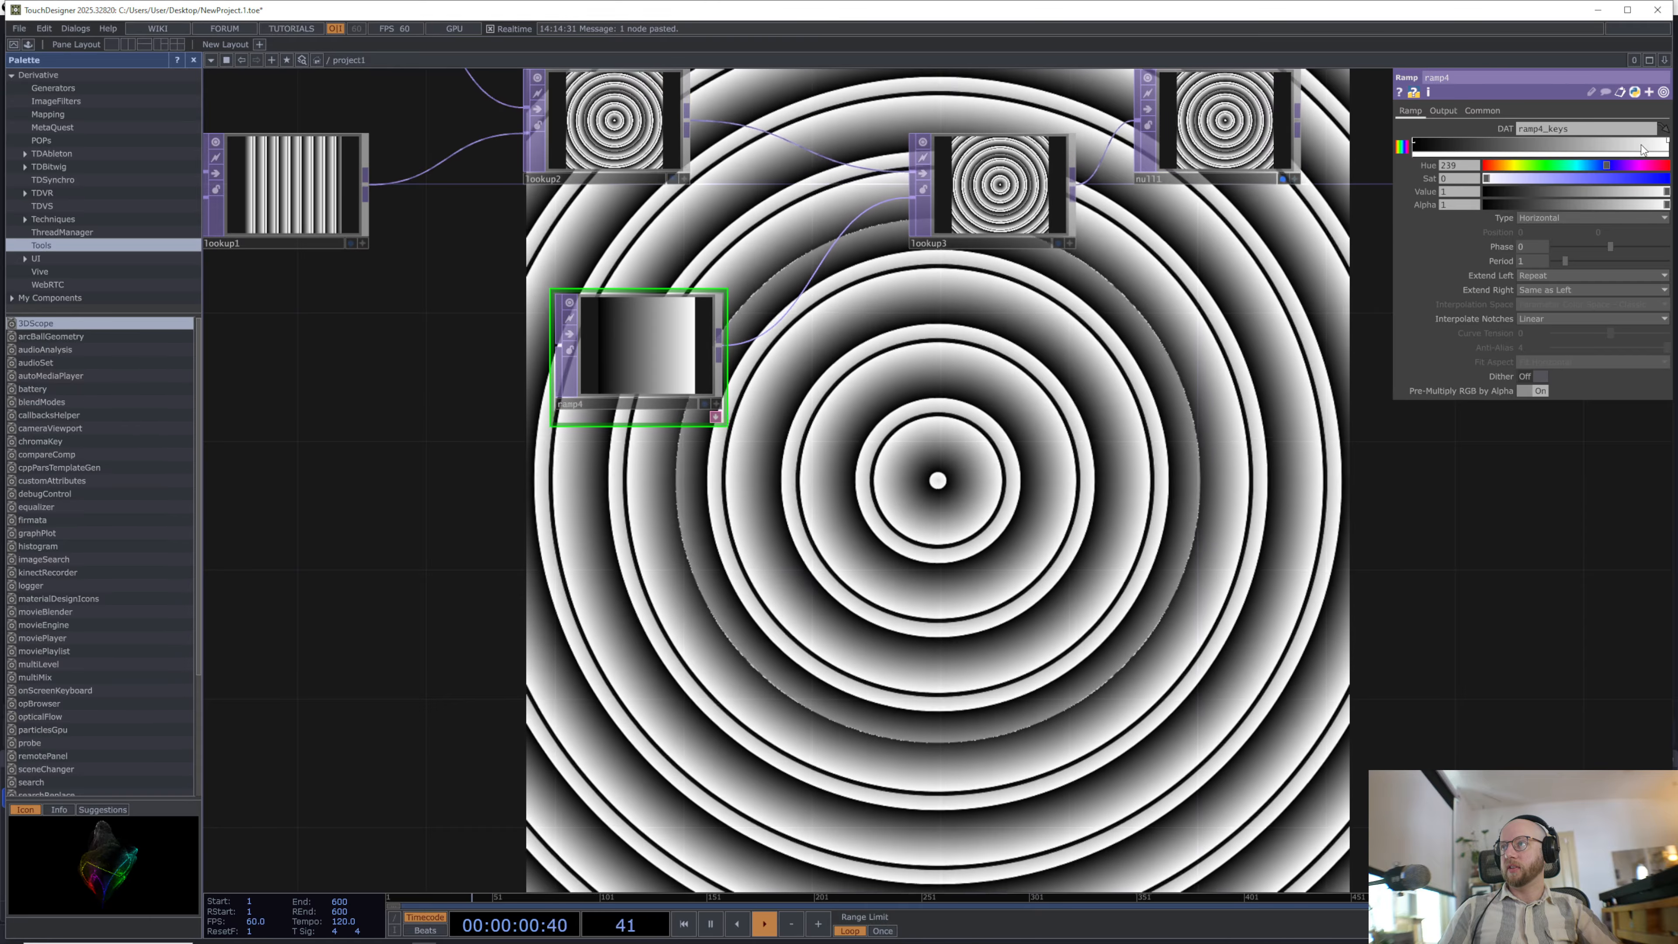
pyautogui.click(1606, 145)
pyautogui.moveTo(1581, 177); pyautogui.dragTo(1617, 165)
pyautogui.click(1517, 145)
pyautogui.click(1403, 146)
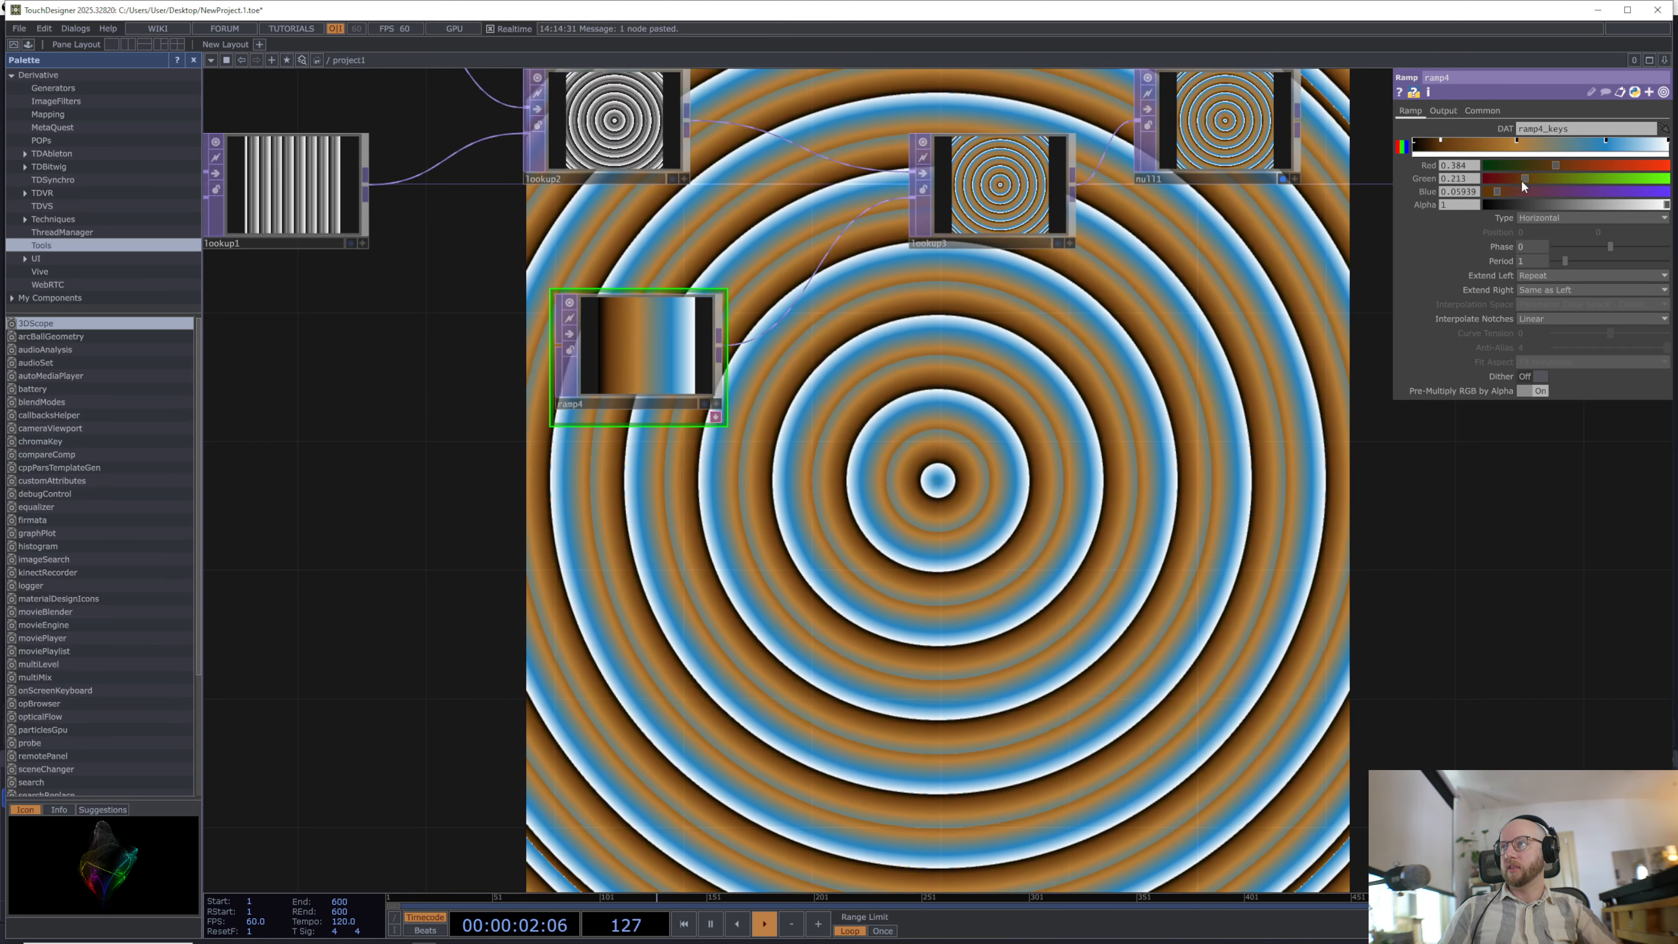
pyautogui.moveTo(1607, 194); pyautogui.dragTo(1520, 186)
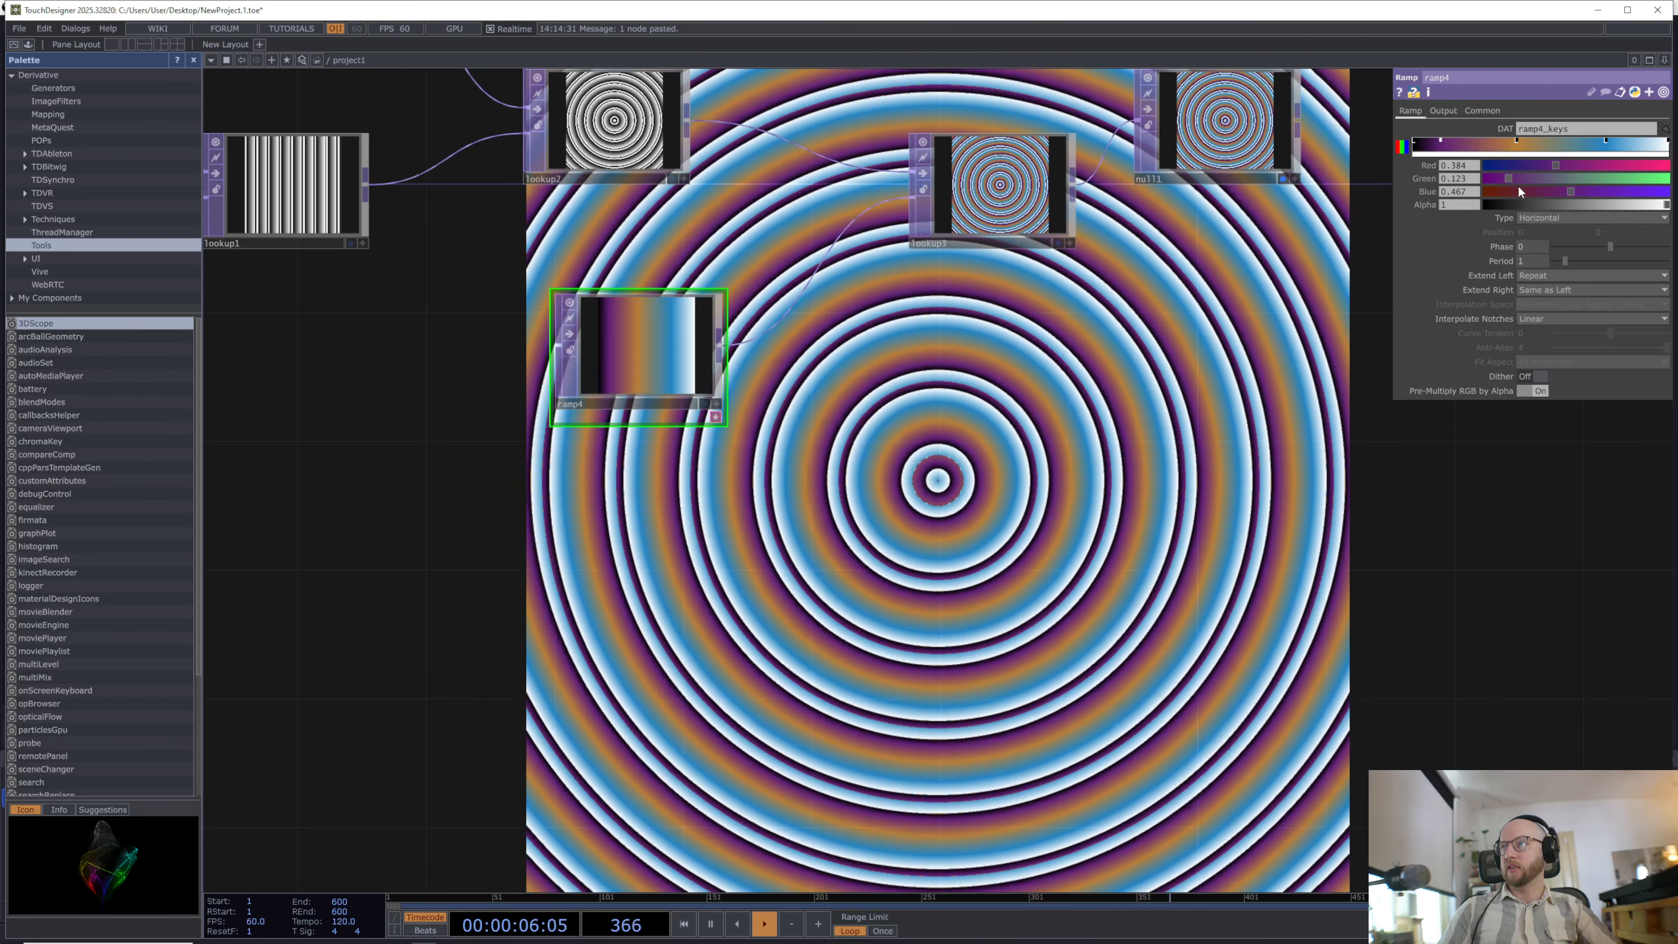
# Step: Animate ramp4's phase with the expression absTime.seconds * -.2
pyautogui.moveTo(1075, 462); pyautogui.dragTo(1013, 510, button='middle')
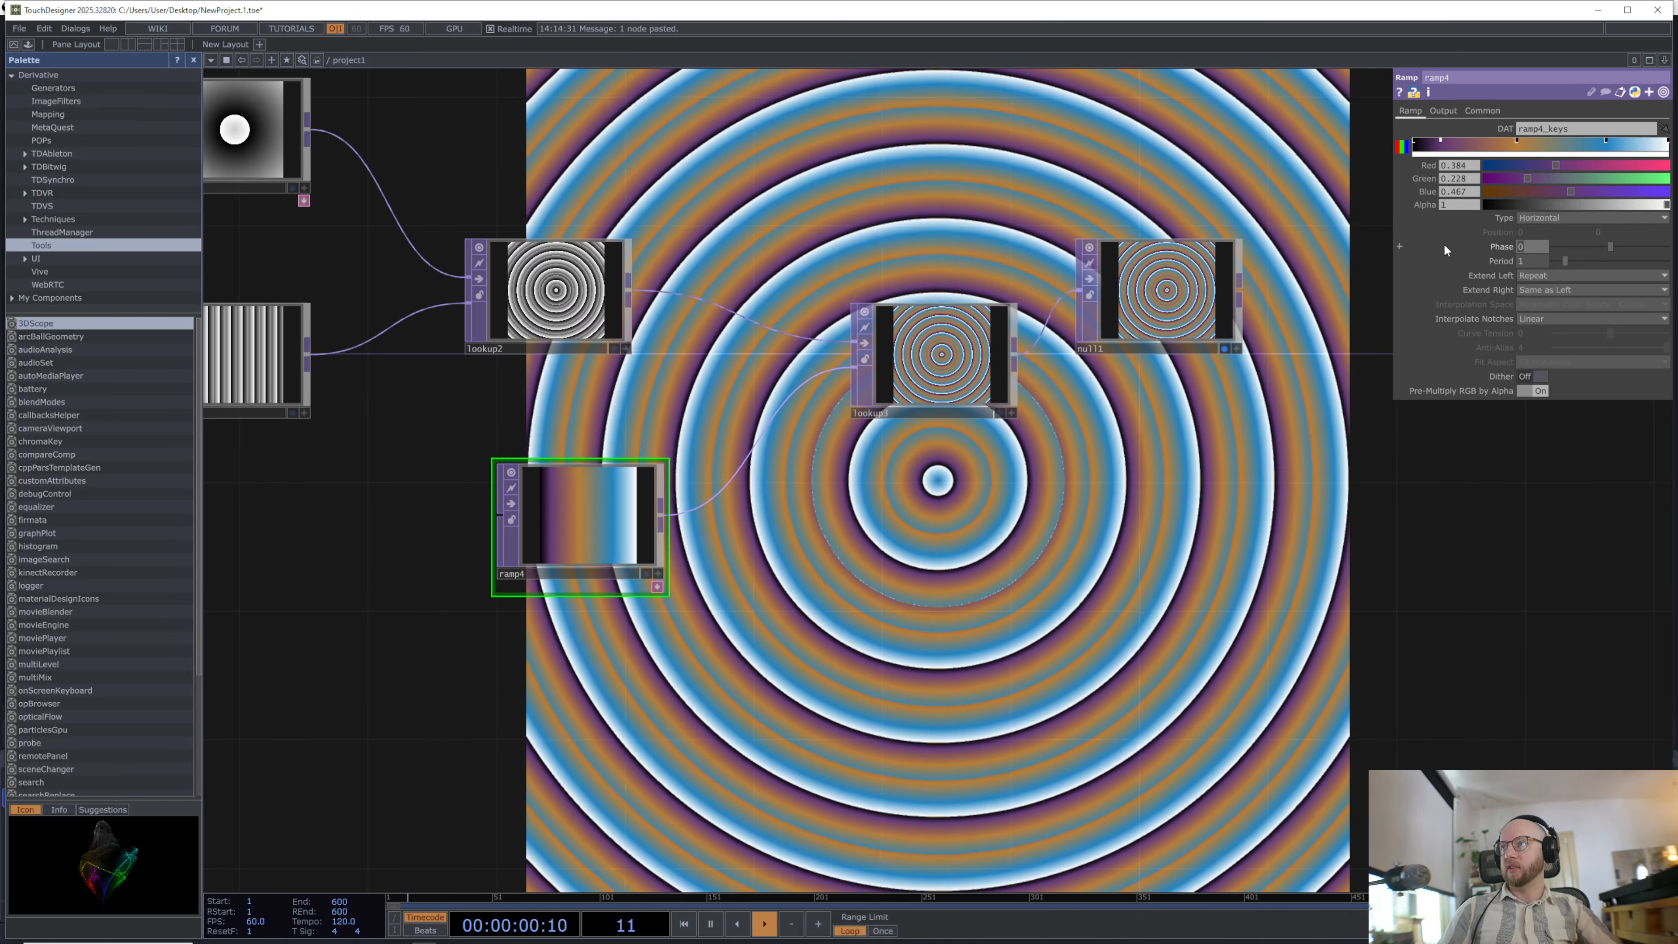
pyautogui.write('absTime.seconds')
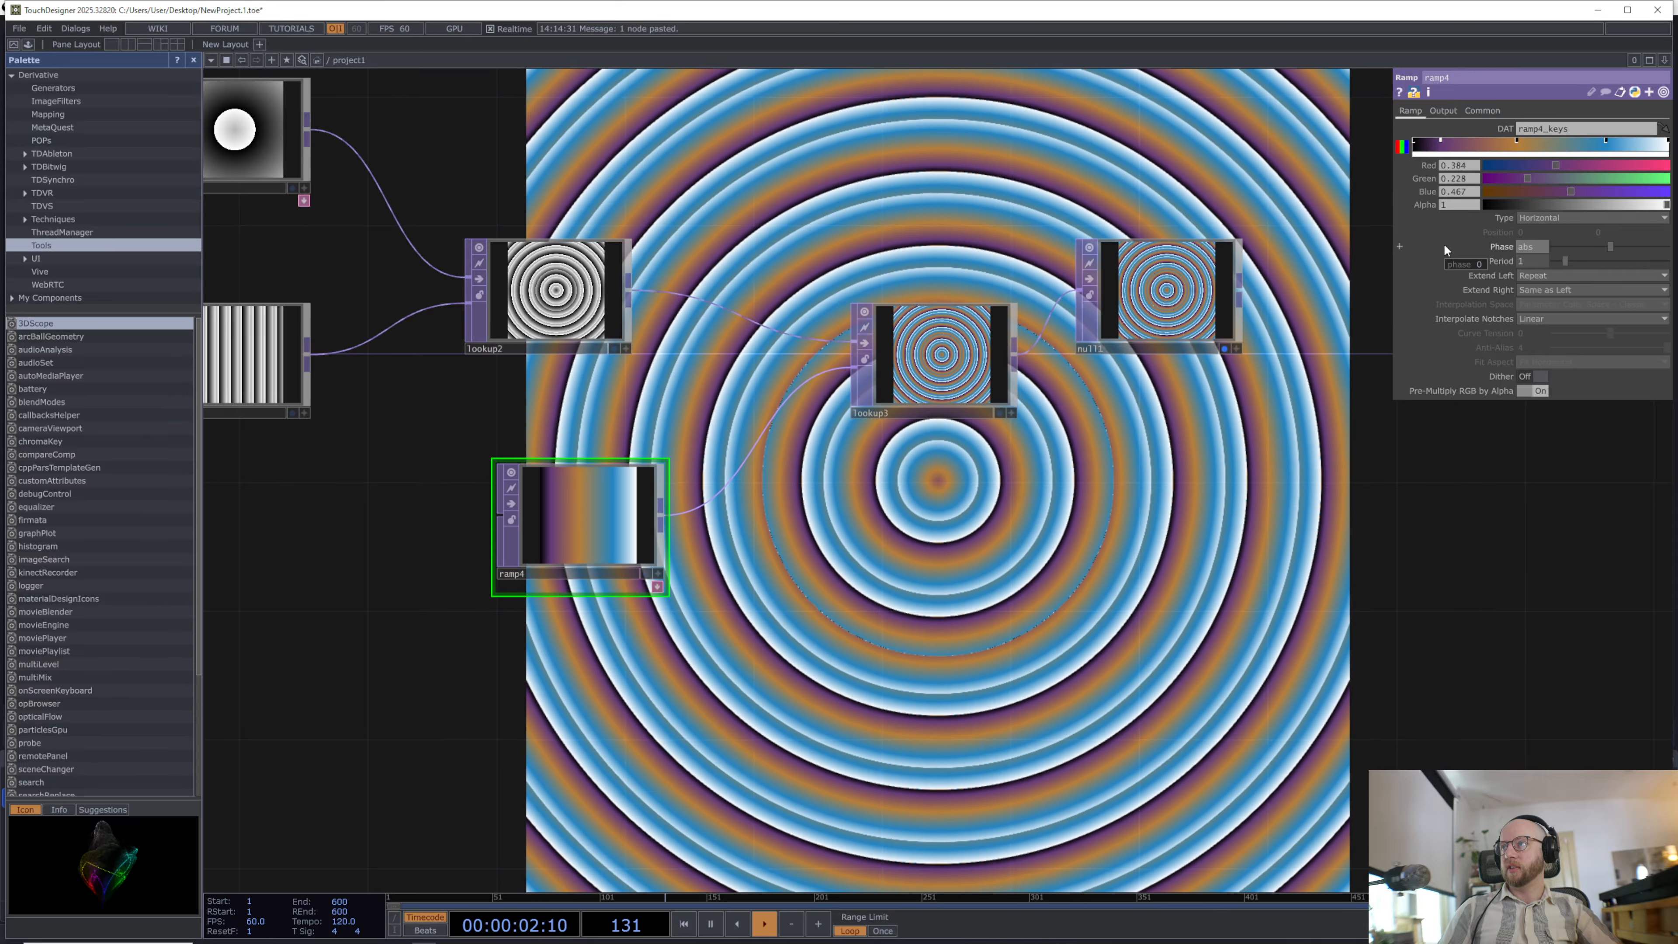
pyautogui.press('Return')
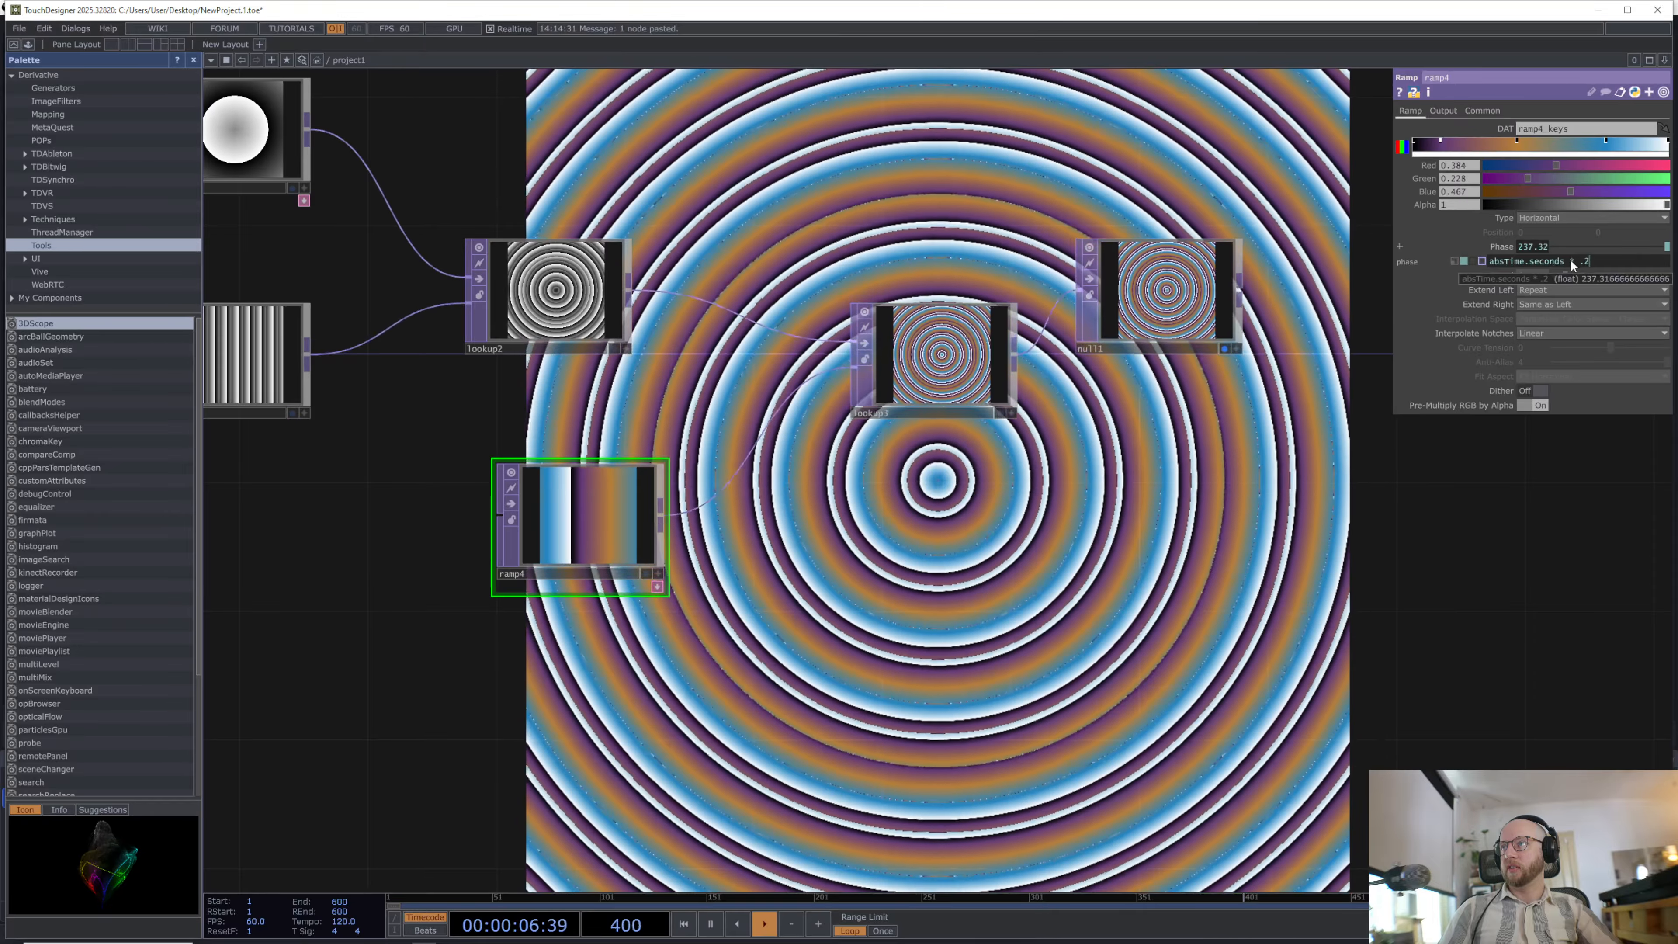
pyautogui.click(1579, 261)
pyautogui.write('-')
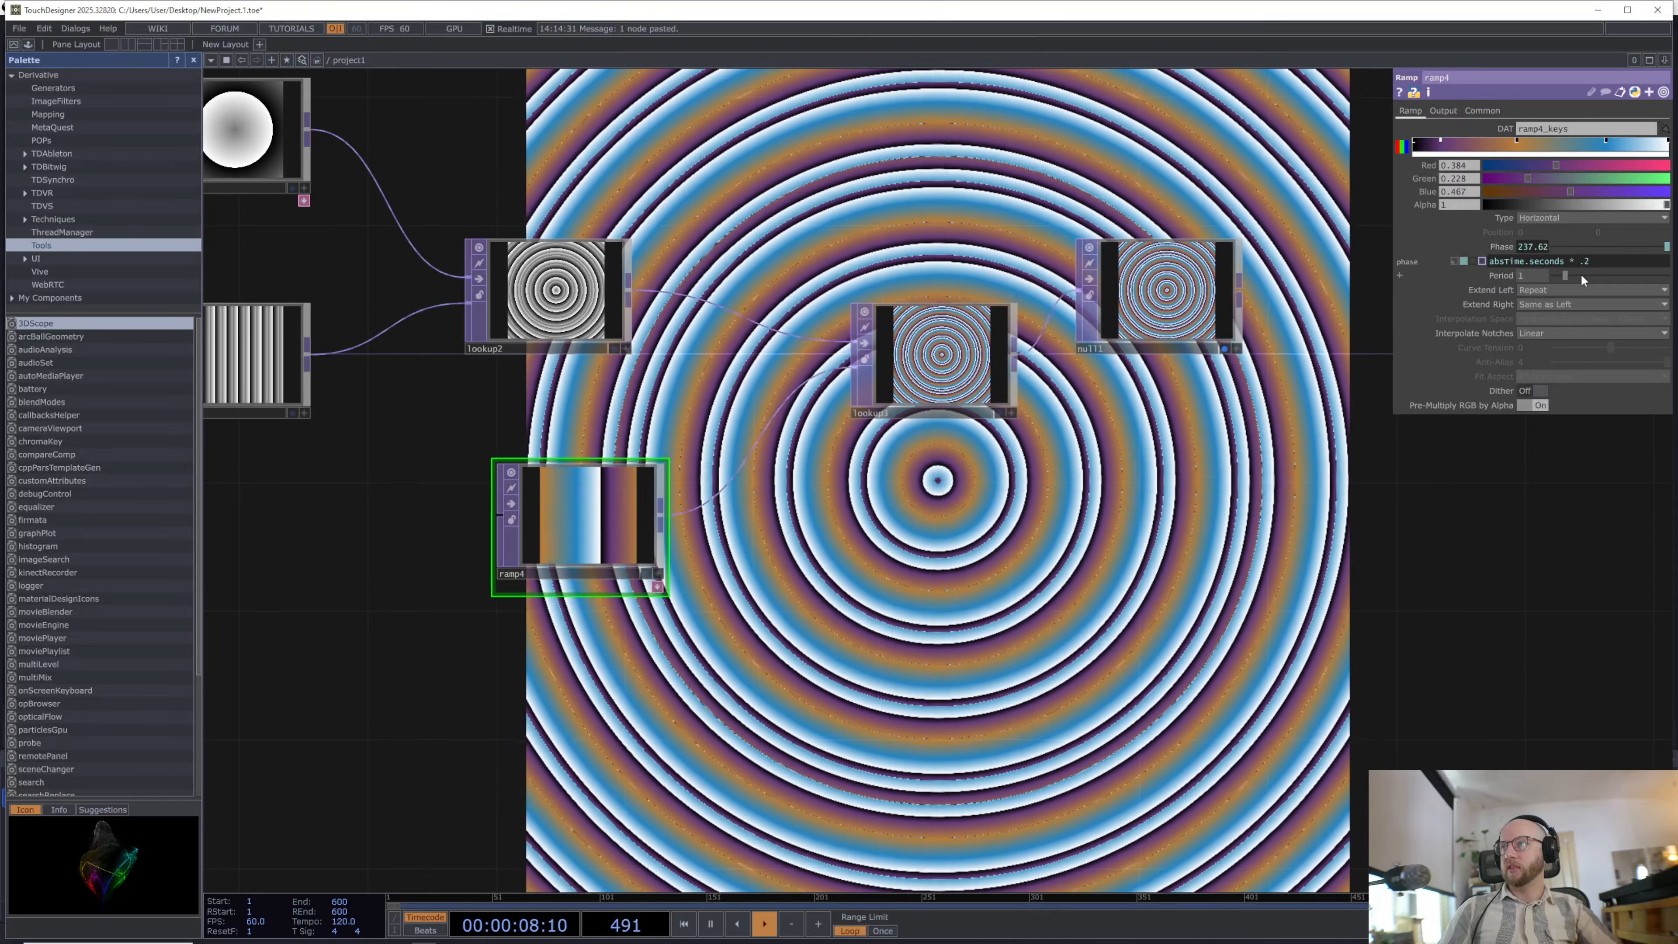
pyautogui.write('-')
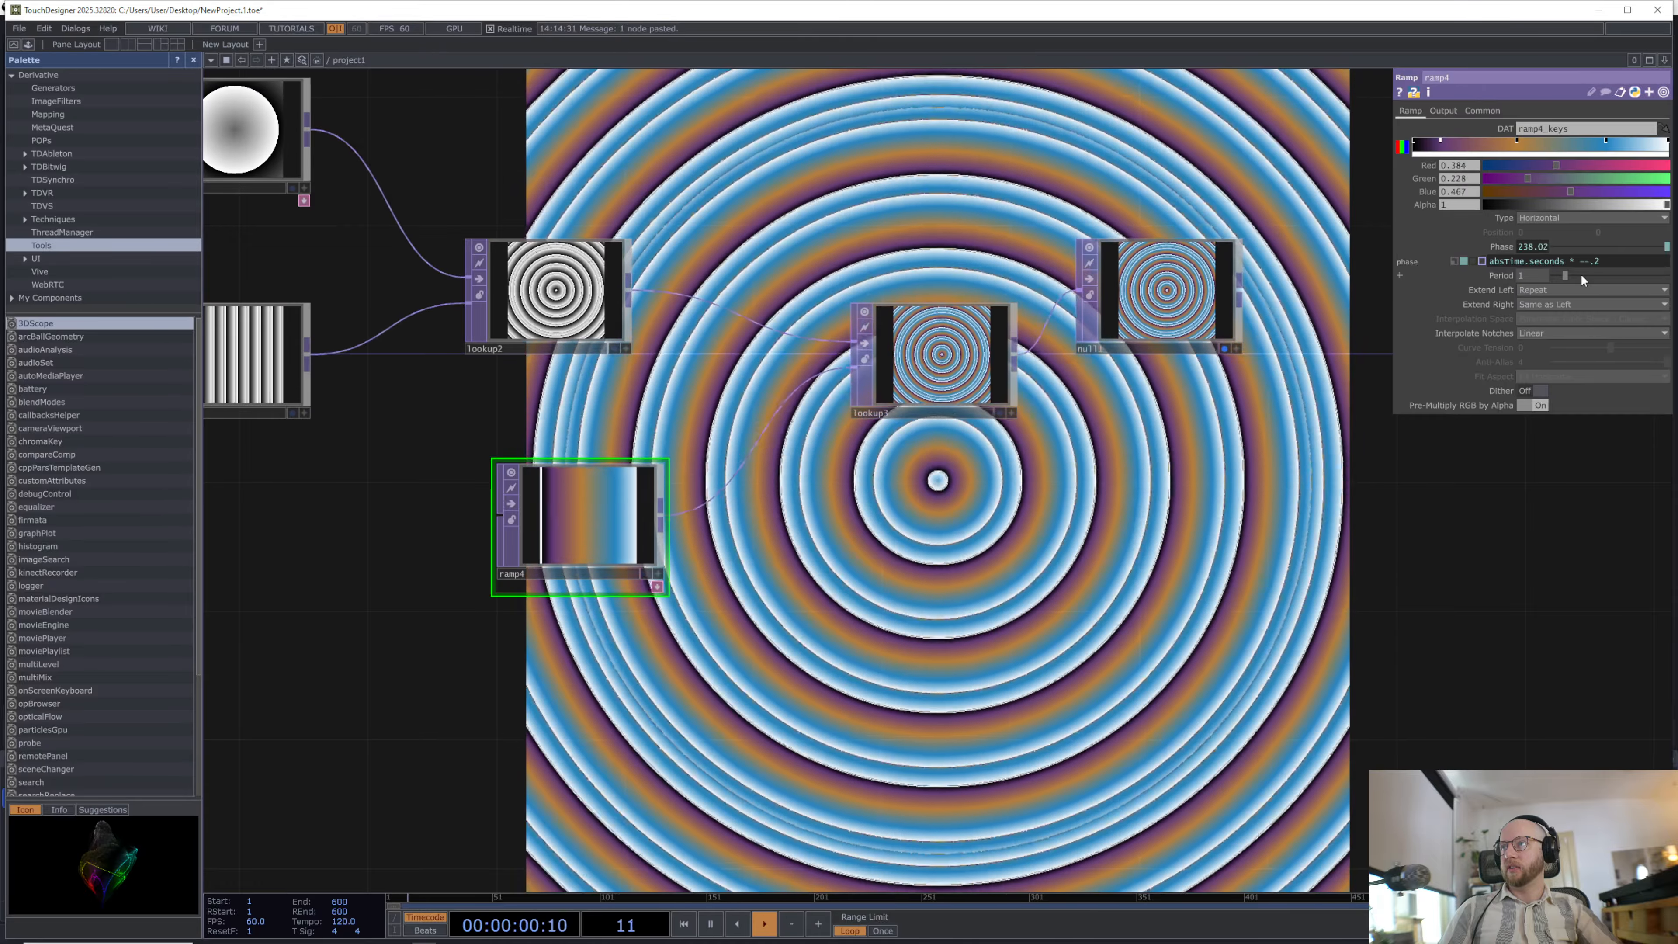
pyautogui.press('BackSpace')
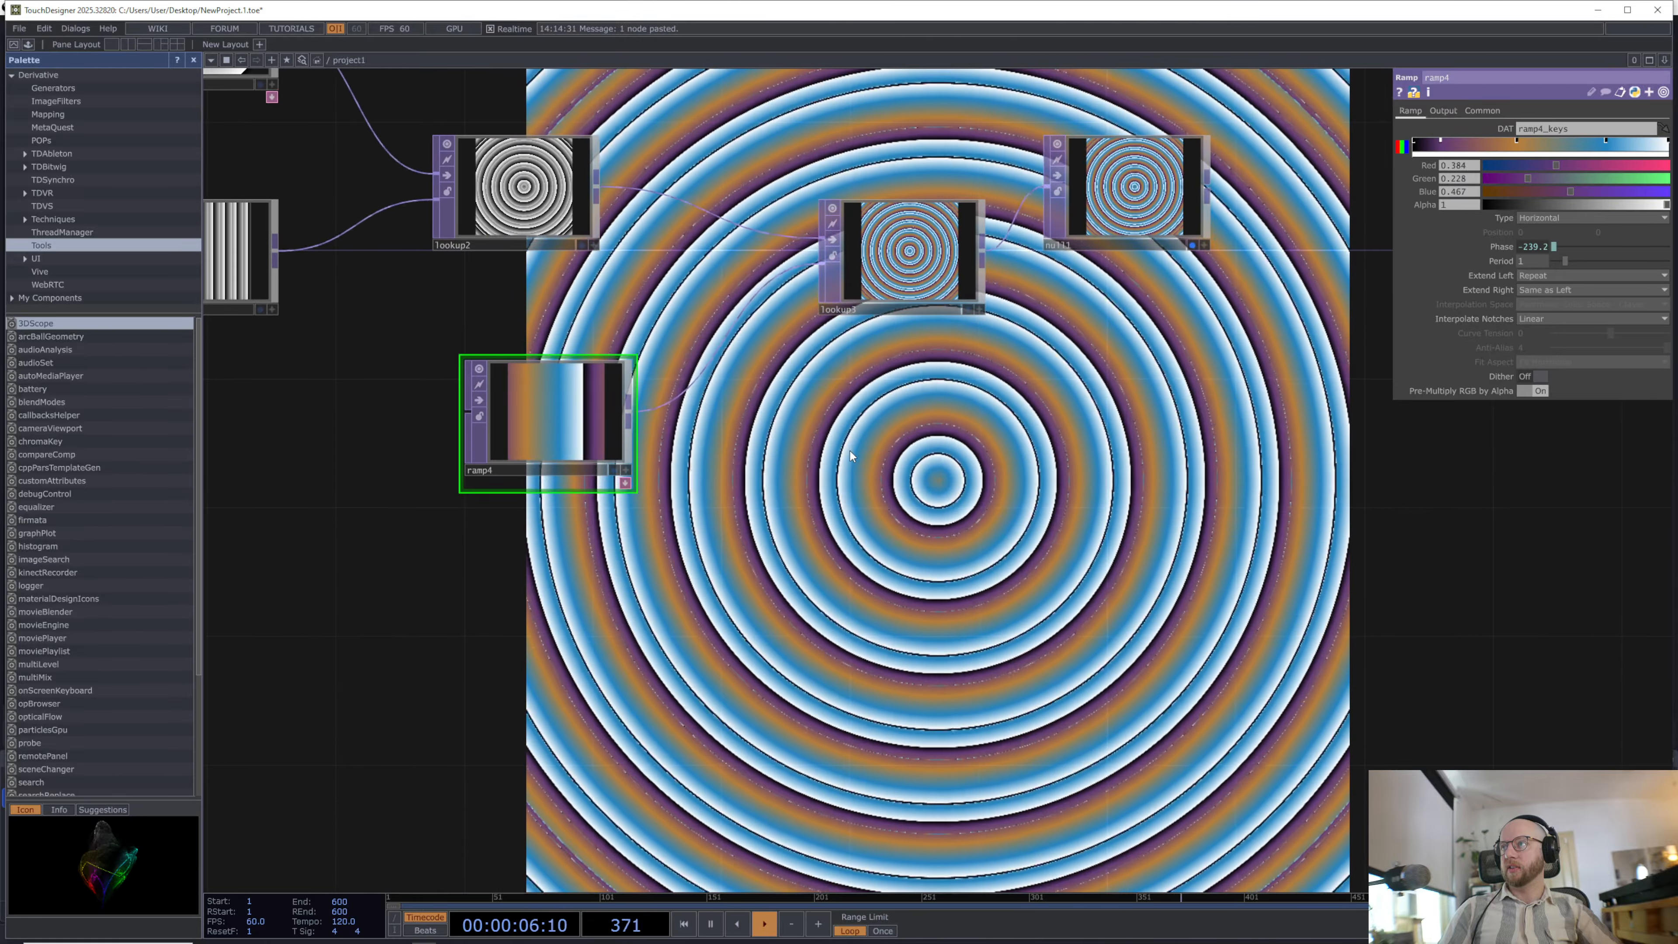
# Step: Try periods of .5 and .25 on ramp4, and settle on about 2.68
pyautogui.write('.5')
pyautogui.press('Return')
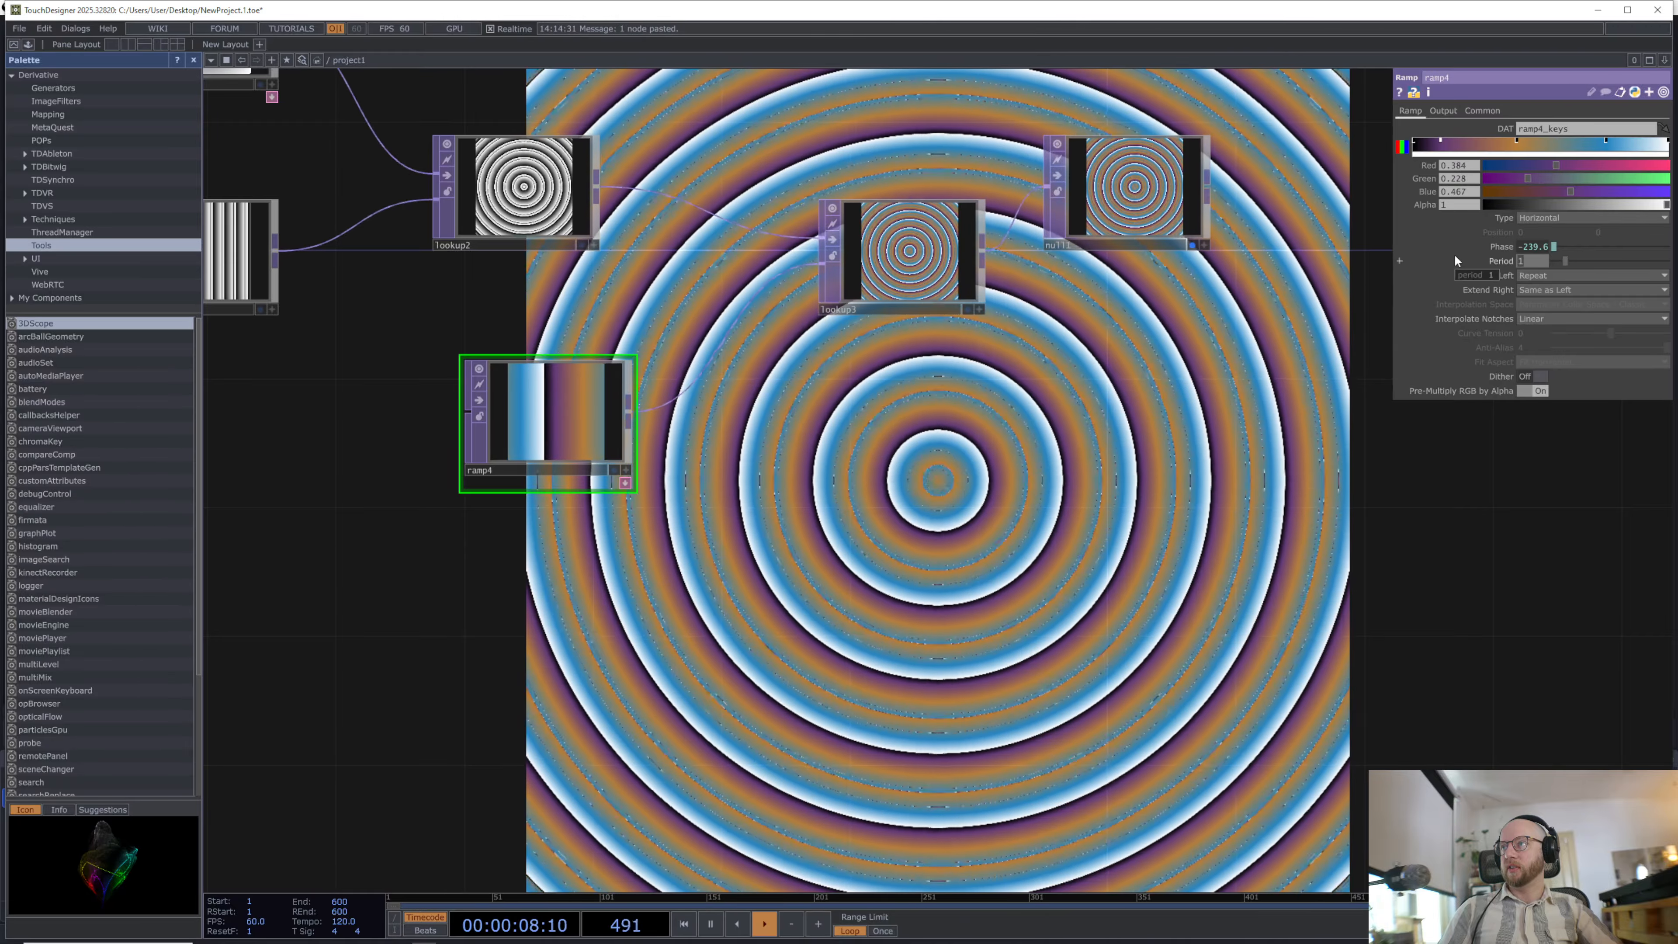
pyautogui.write('.25')
pyautogui.press('Return')
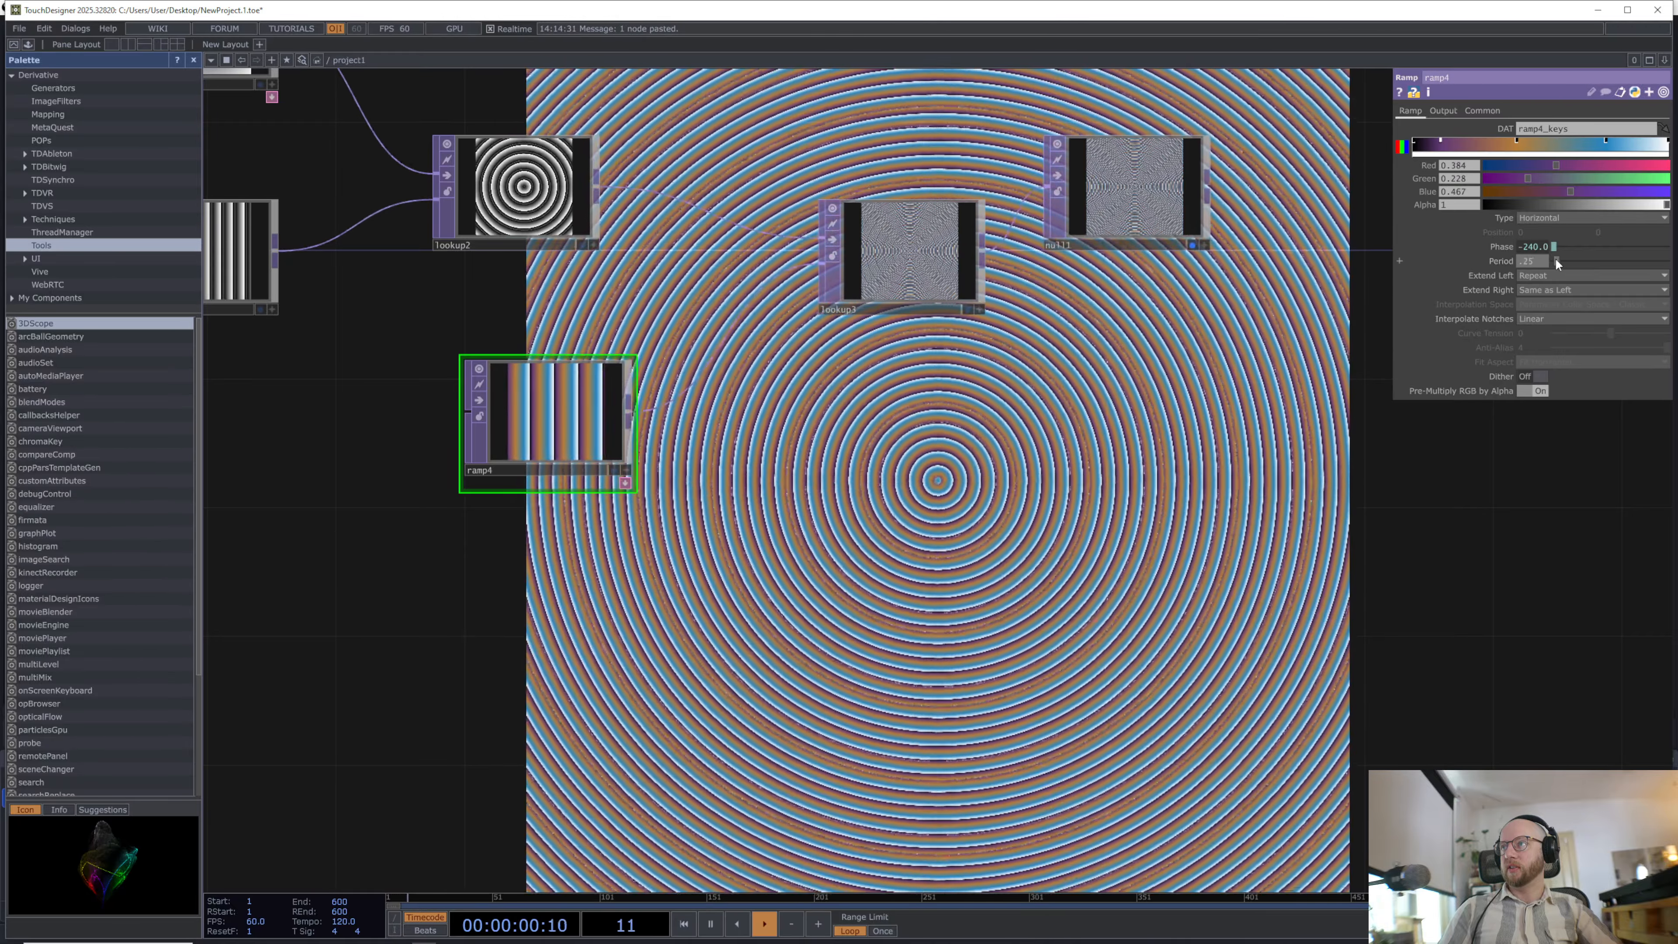
pyautogui.moveTo(1556, 259); pyautogui.dragTo(1583, 259)
# Step: Set ramp4's resolution to 1000 by 1000 and its pixel format to 32-bit float (RGBA)
pyautogui.moveTo(896, 388); pyautogui.dragTo(956, 449)
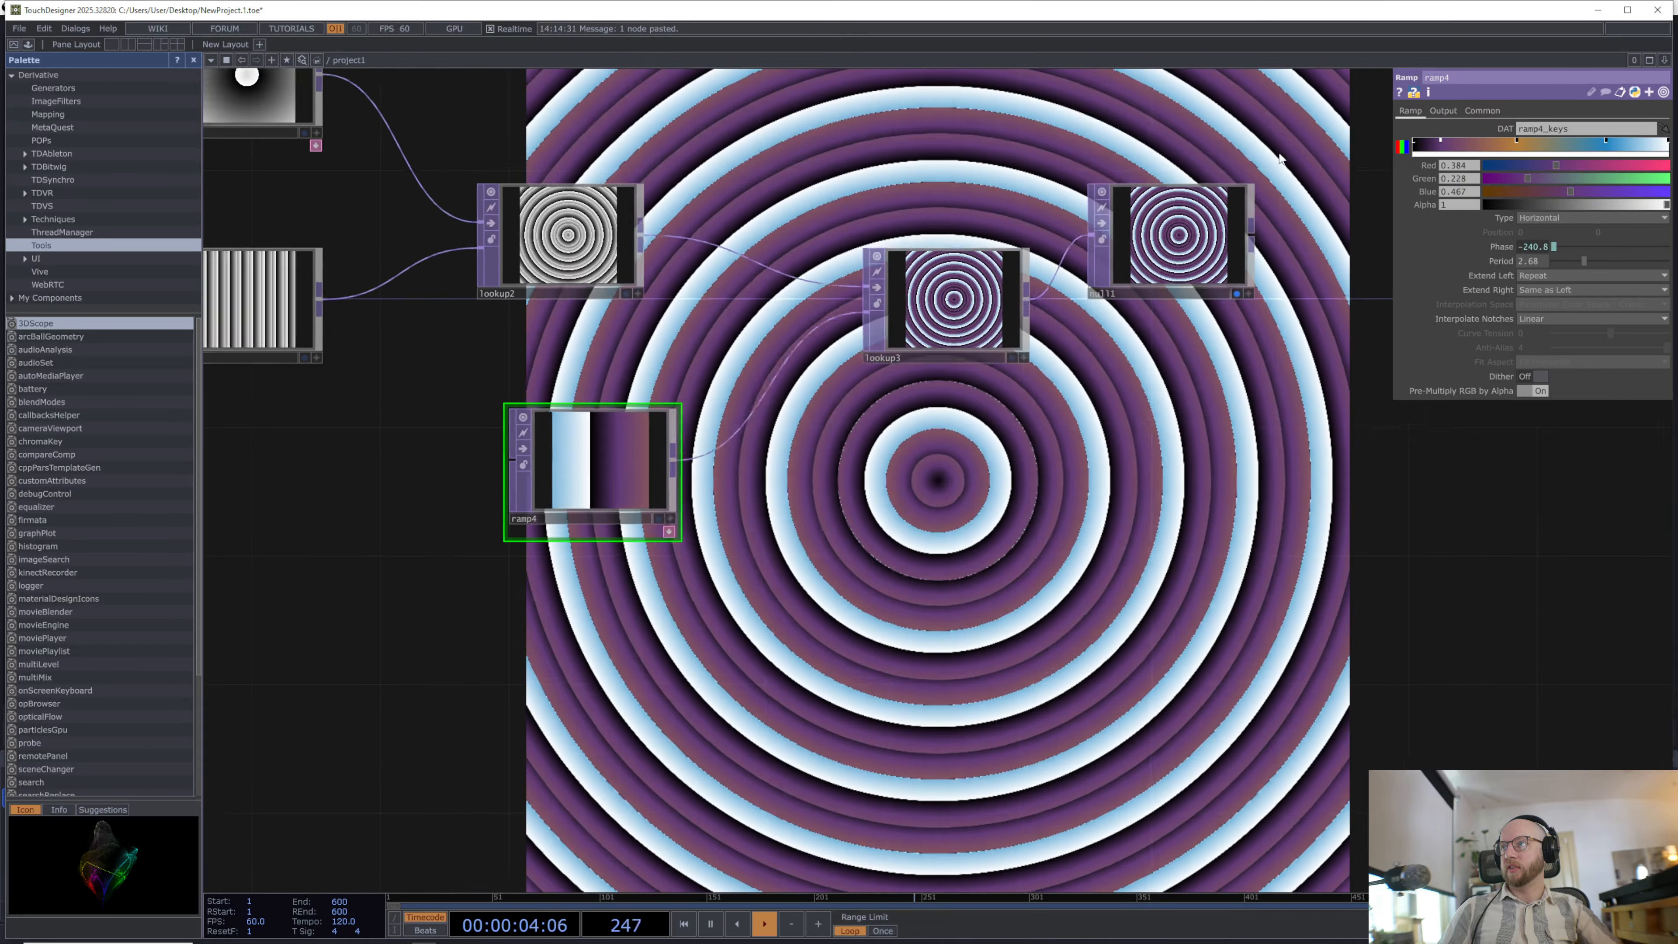
pyautogui.click(1483, 110)
pyautogui.write('1000')
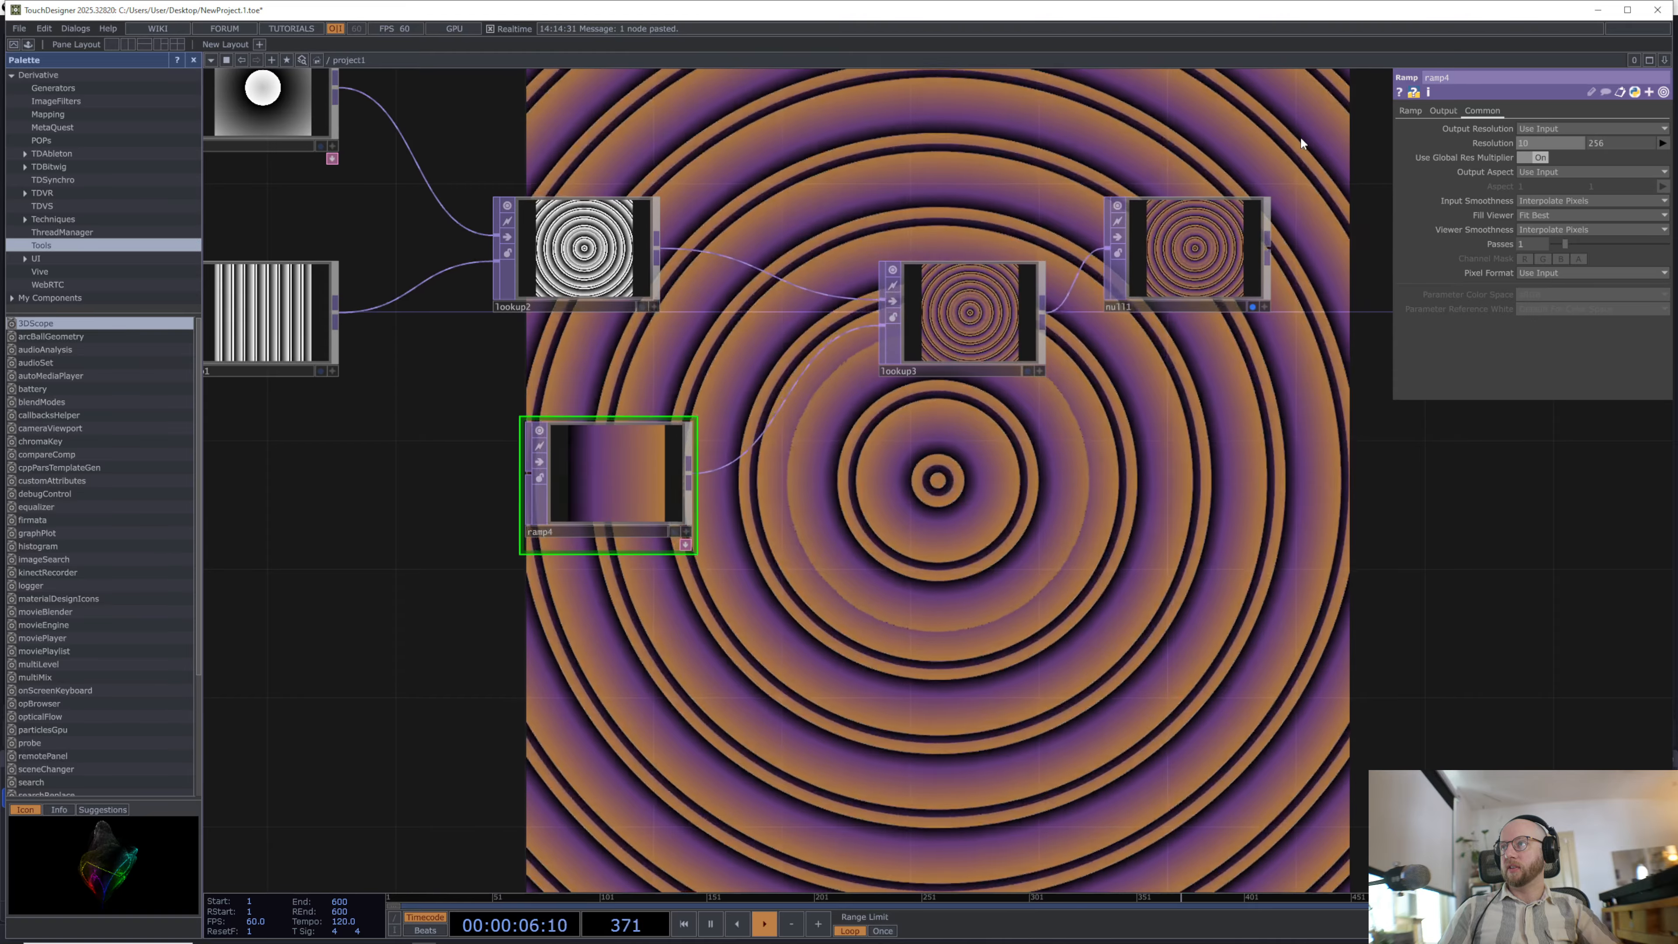
pyautogui.press('Tab')
pyautogui.write('1000')
pyautogui.press('Return')
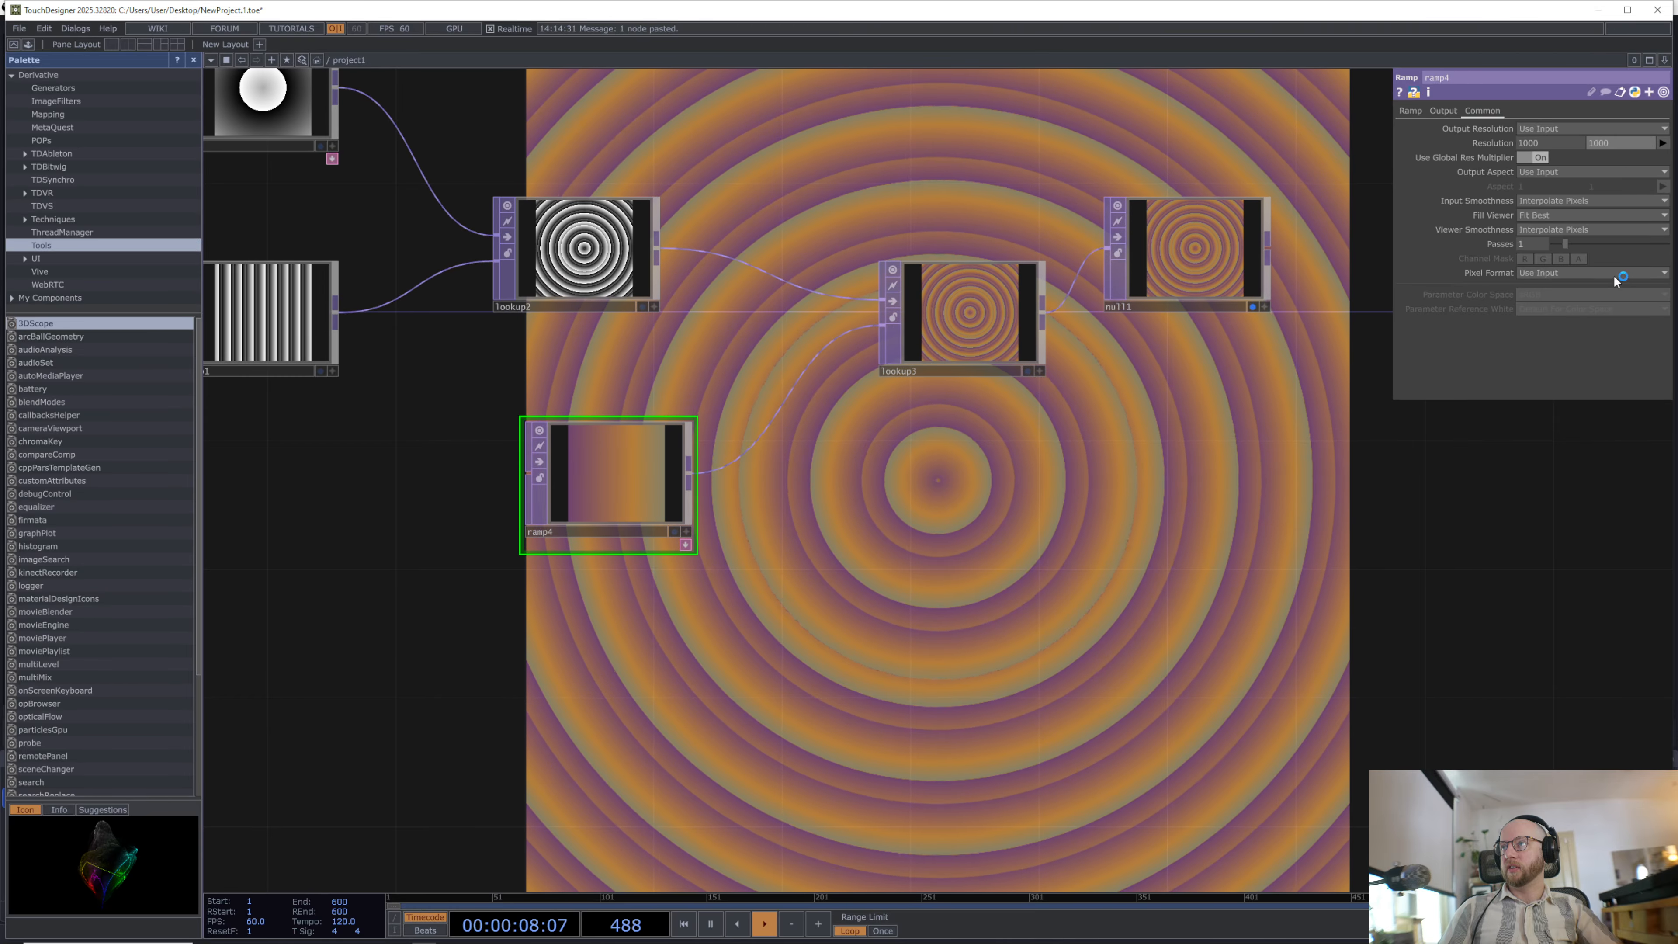
pyautogui.click(1545, 325)
# Step: Tidy the network by spacing lookup3 and null1 in line after lookup2 with ramp4 below them, and select lookup1
pyautogui.moveTo(1197, 515); pyautogui.dragTo(1092, 645)
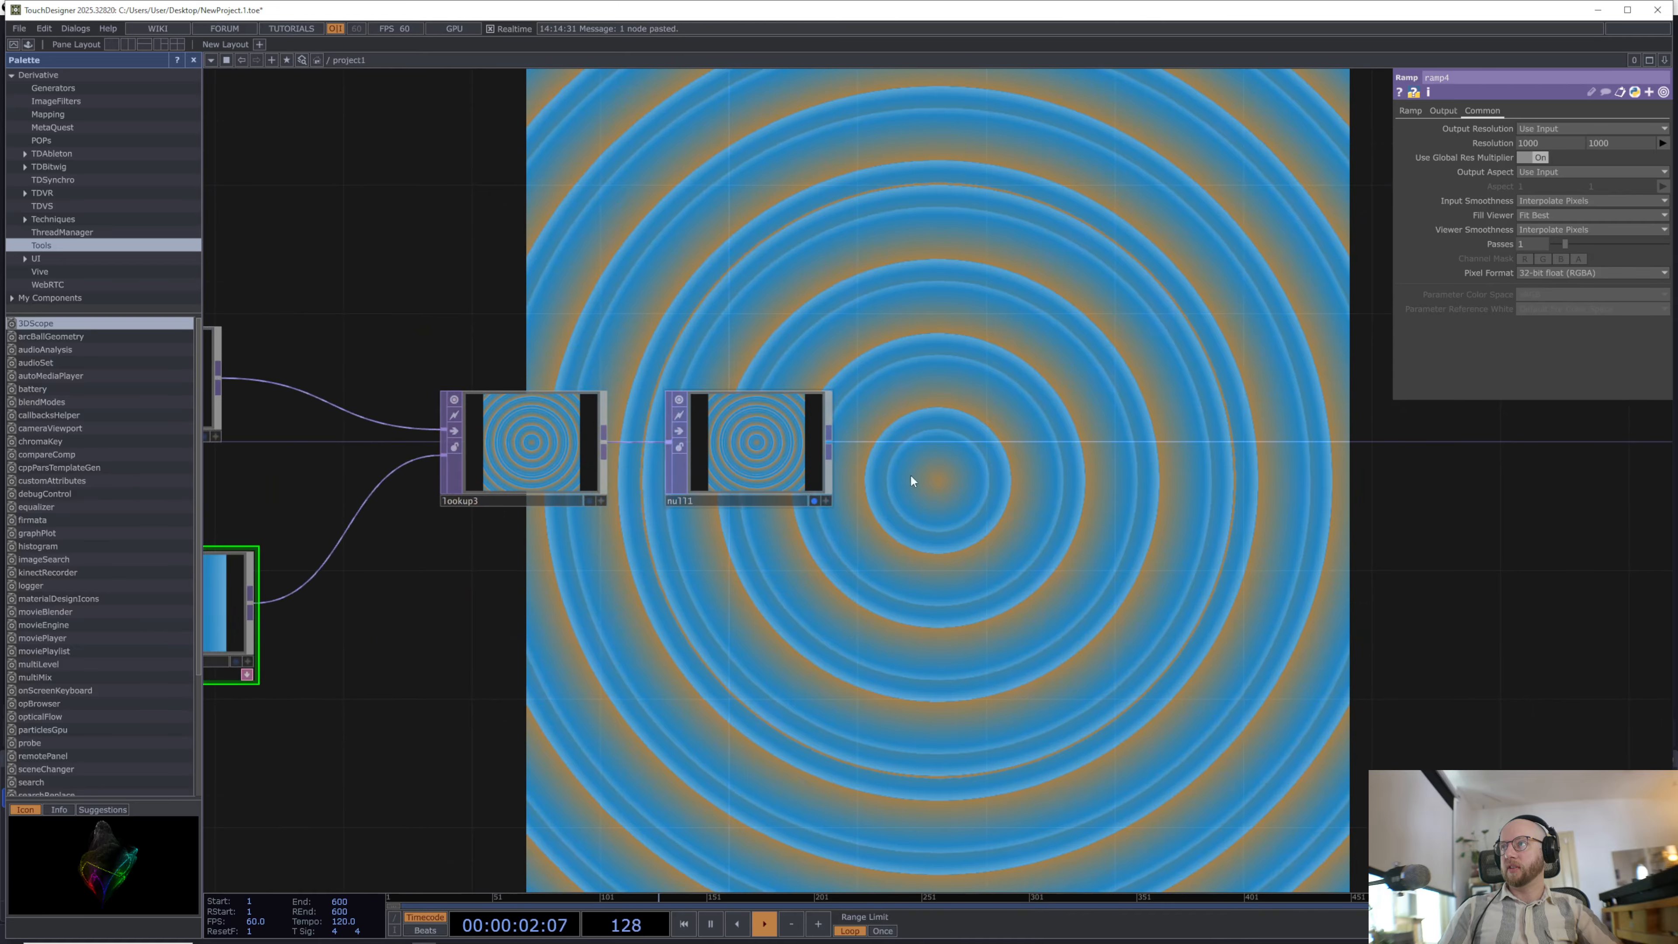
pyautogui.scroll(-3, 910, 476)
pyautogui.moveTo(872, 582); pyautogui.dragTo(1117, 657)
pyautogui.moveTo(569, 408); pyautogui.dragTo(1128, 411)
pyautogui.moveTo(1065, 636); pyautogui.dragTo(1201, 727)
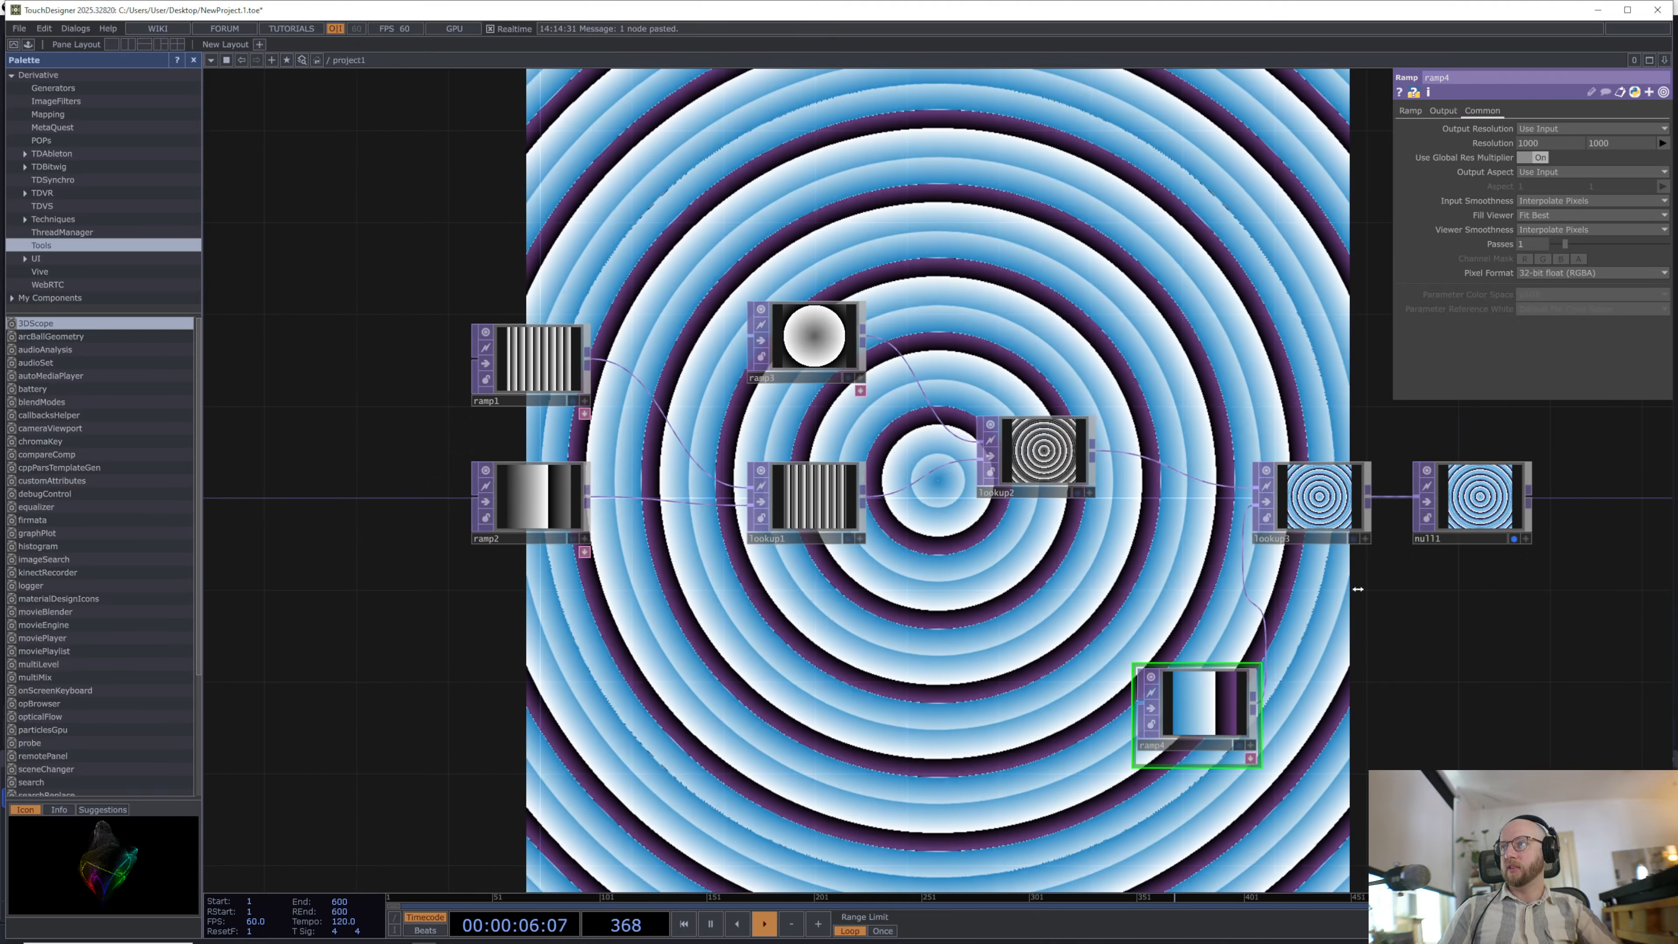
pyautogui.moveTo(1358, 588); pyautogui.dragTo(1241, 498)
pyautogui.click(687, 410)
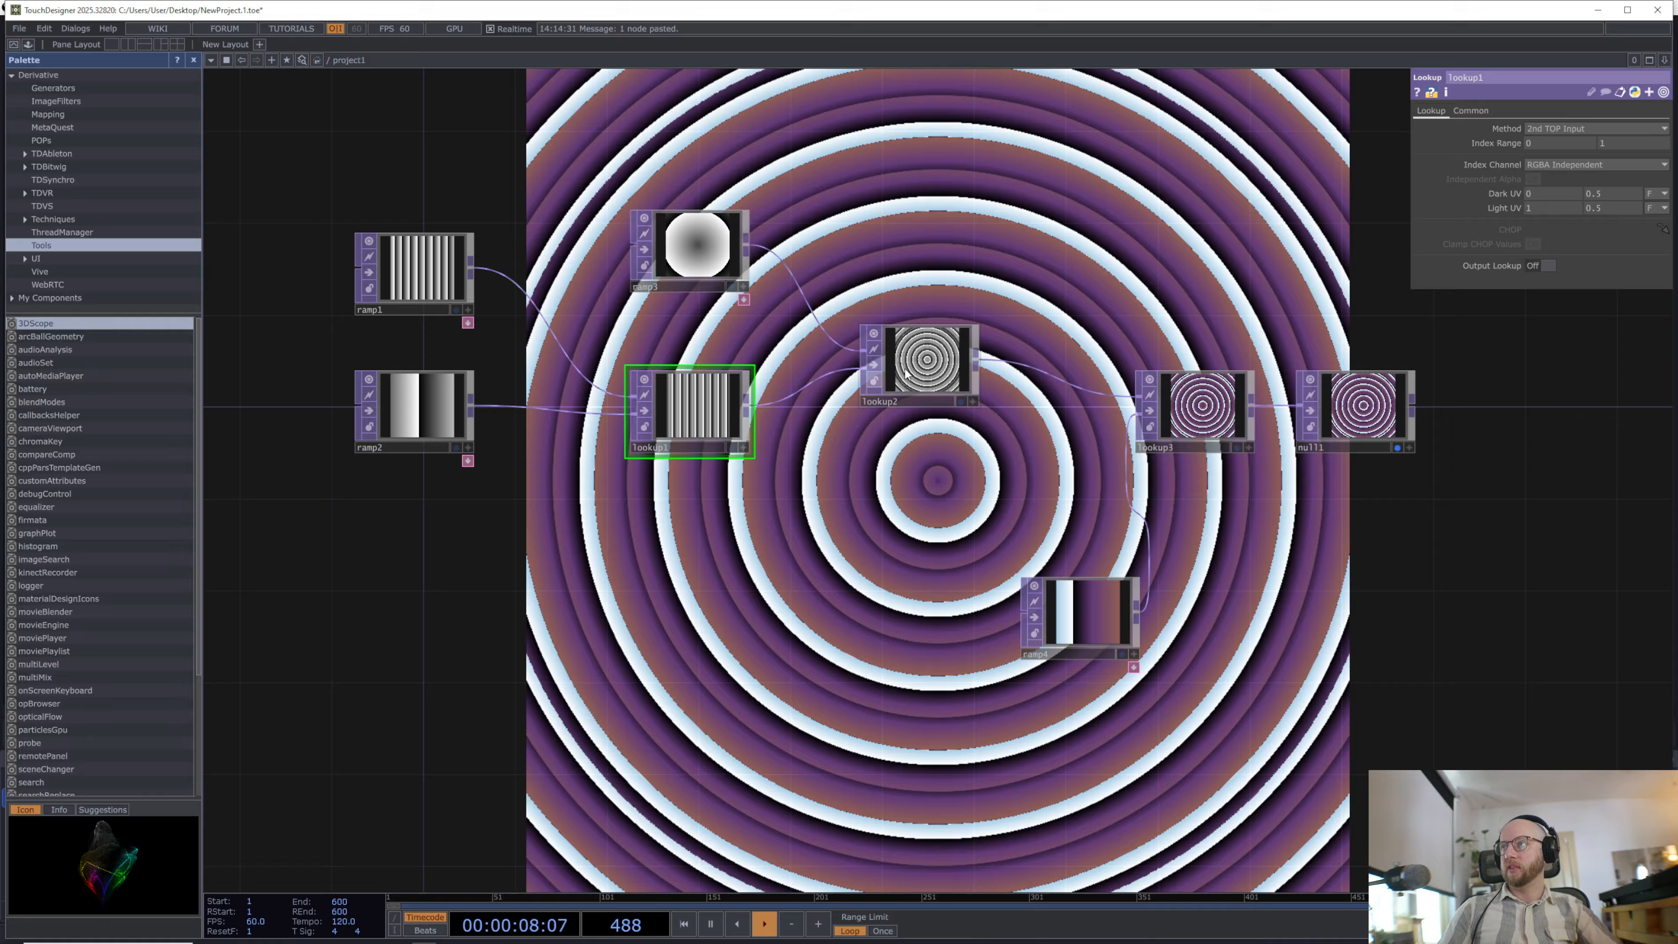
# Step: Duplicate lookup1, lookup2 and ramp3 as a second branch below the originals, keeping the connections from ramp1 and ramp2
pyautogui.keyDown('shift'); pyautogui.click(906, 371); pyautogui.keyUp('shift')
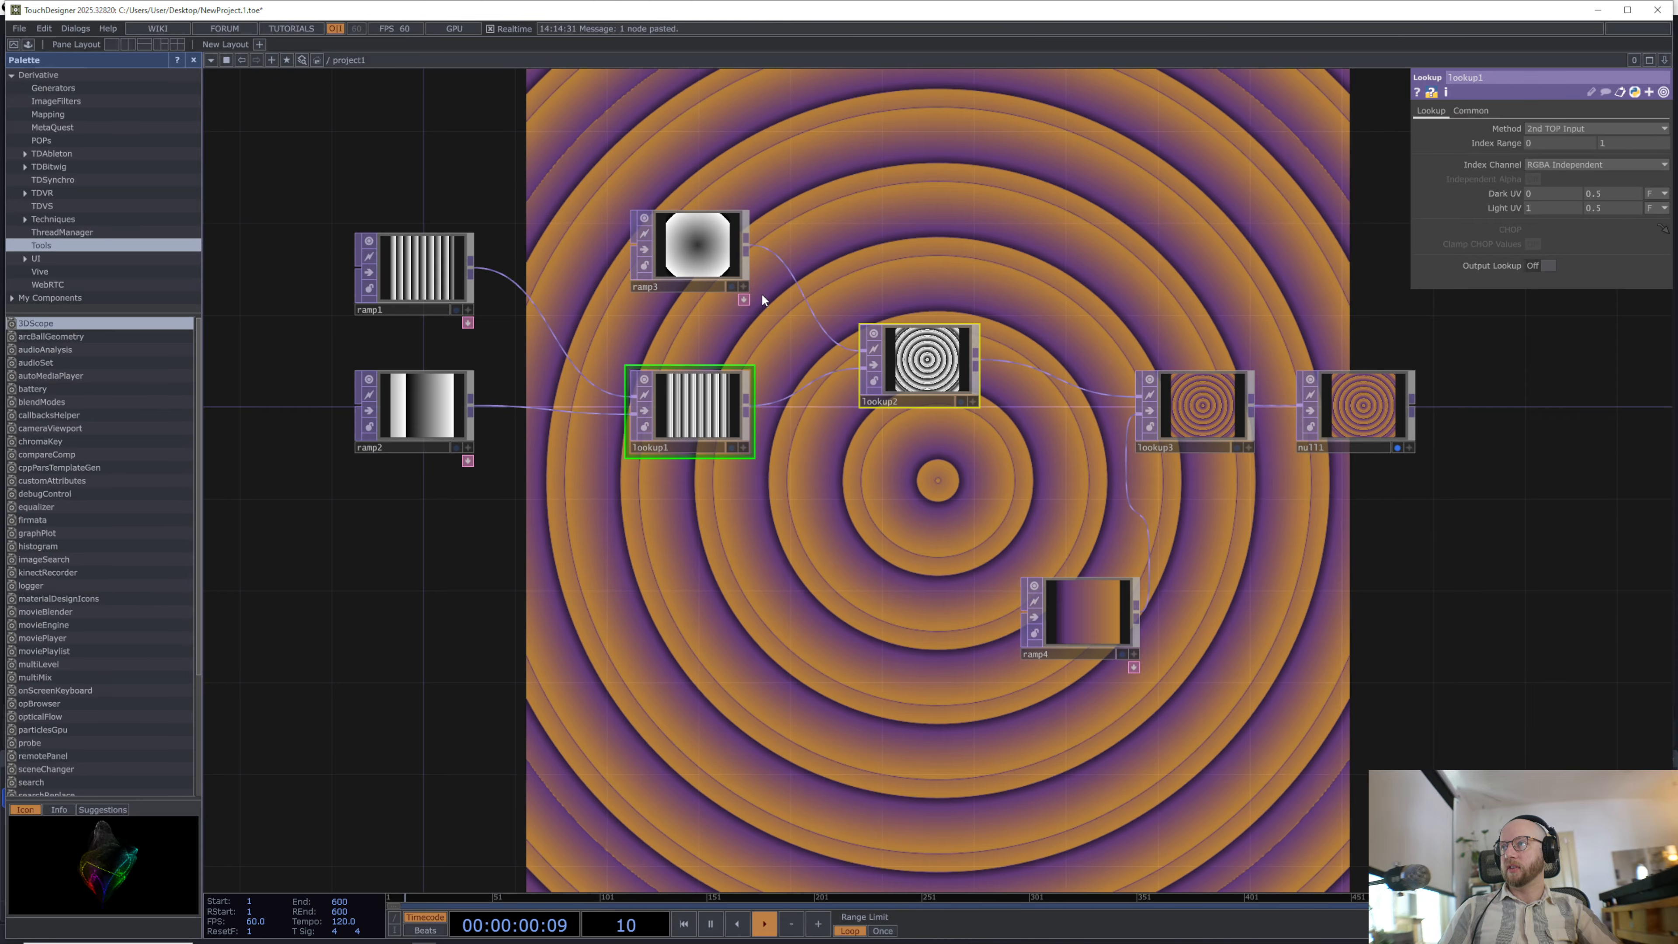
pyautogui.keyDown('shift'); pyautogui.click(699, 245); pyautogui.keyUp('shift')
pyautogui.hotkey('ctrl', 'c')
pyautogui.hotkey('ctrl', 'v')
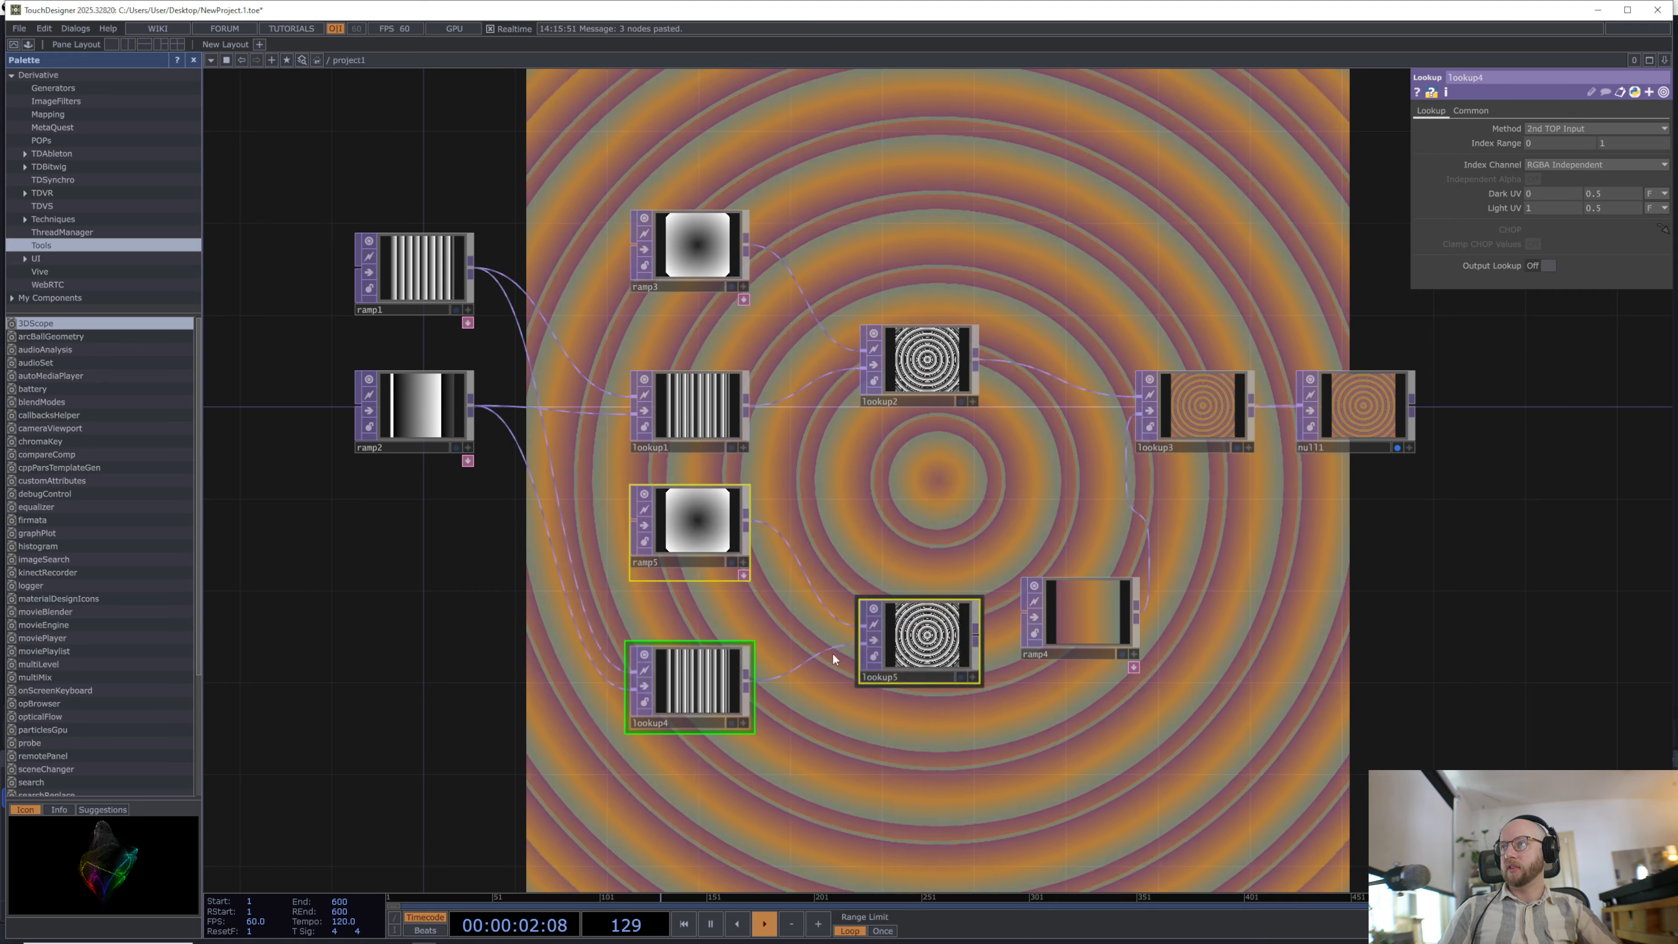
# Step: Set the type of the duplicated ramp, ramp5, to Radial
pyautogui.click(699, 522)
pyautogui.click(1561, 219)
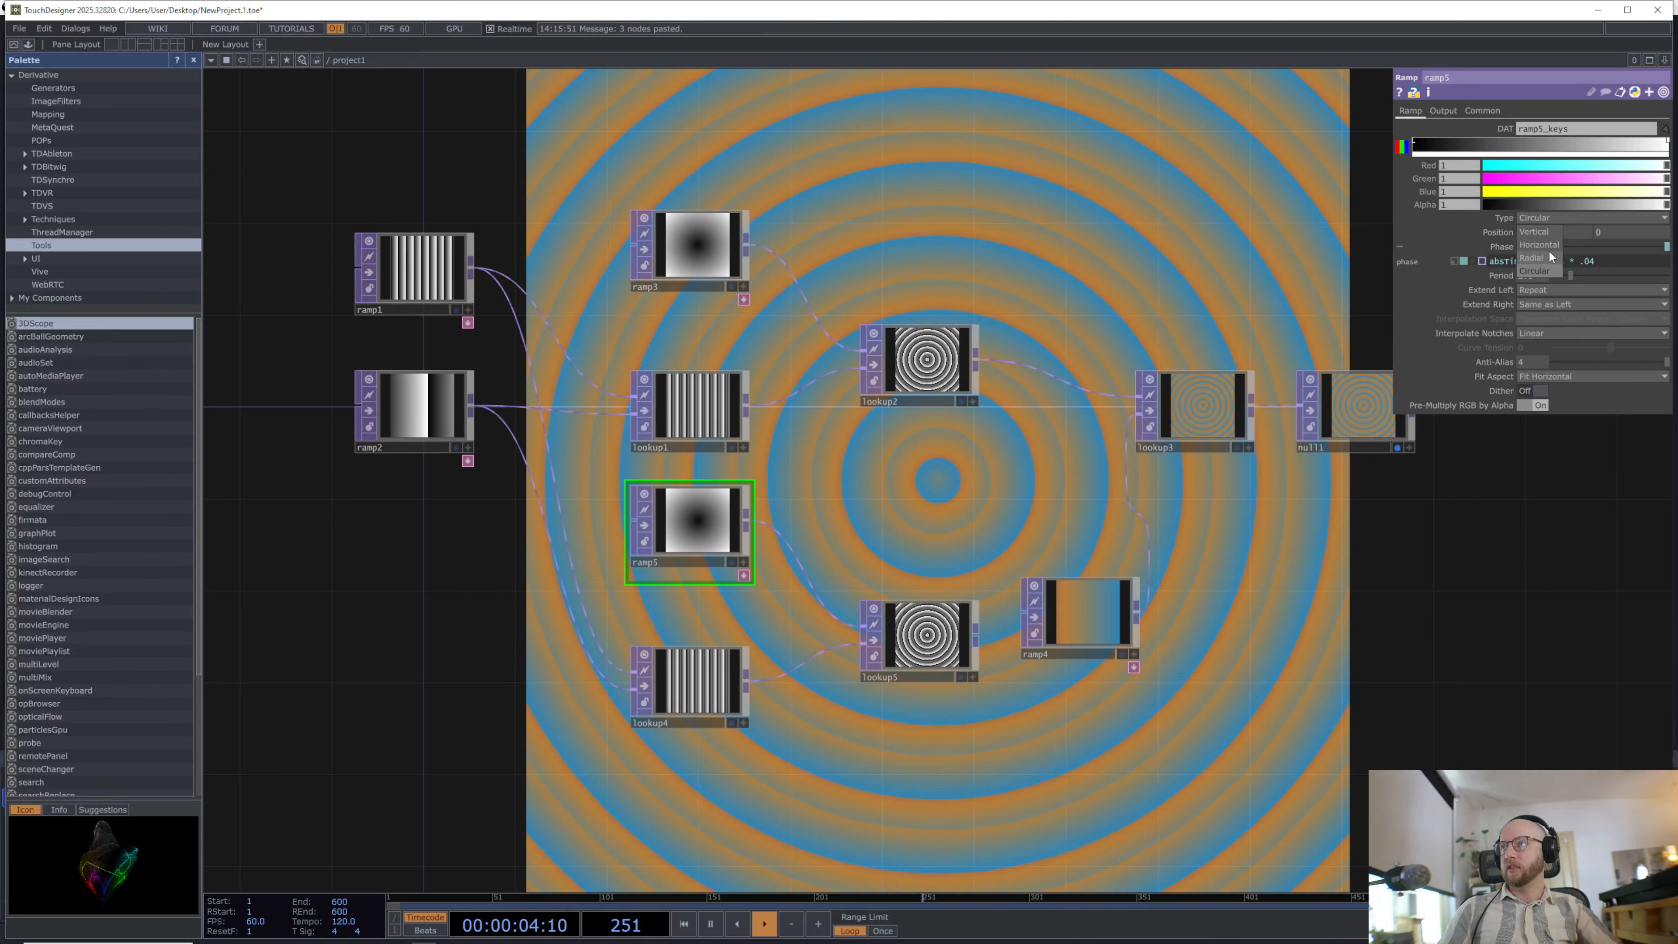
pyautogui.click(1545, 245)
pyautogui.click(1546, 220)
pyautogui.click(1544, 273)
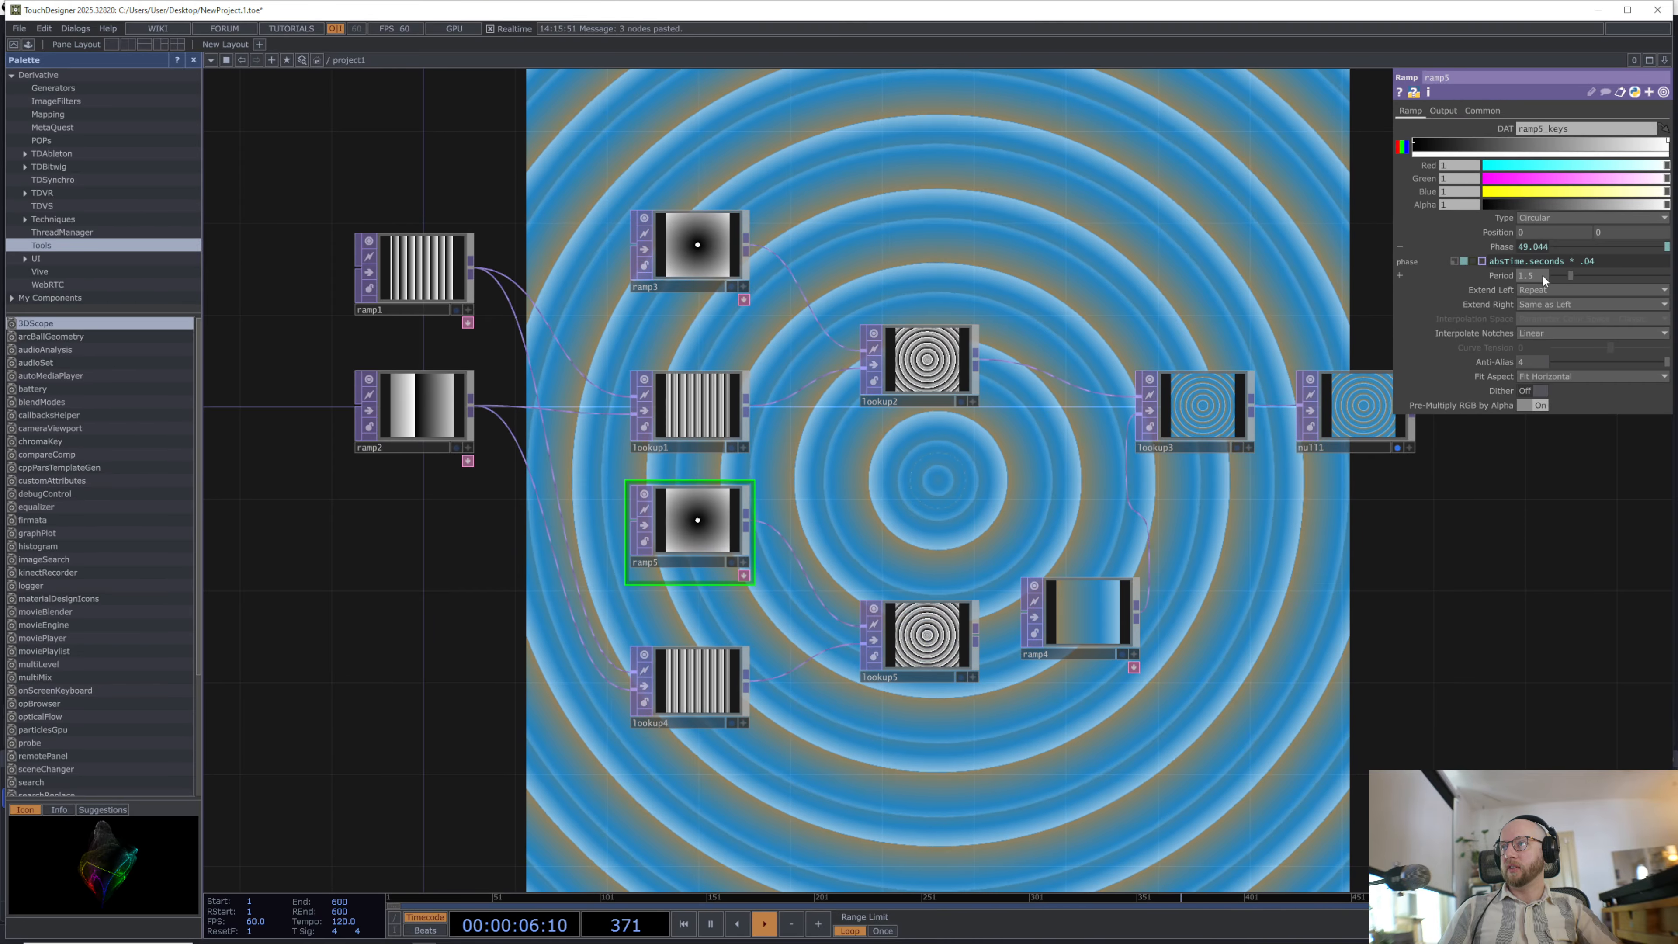
pyautogui.click(1538, 217)
pyautogui.click(1544, 251)
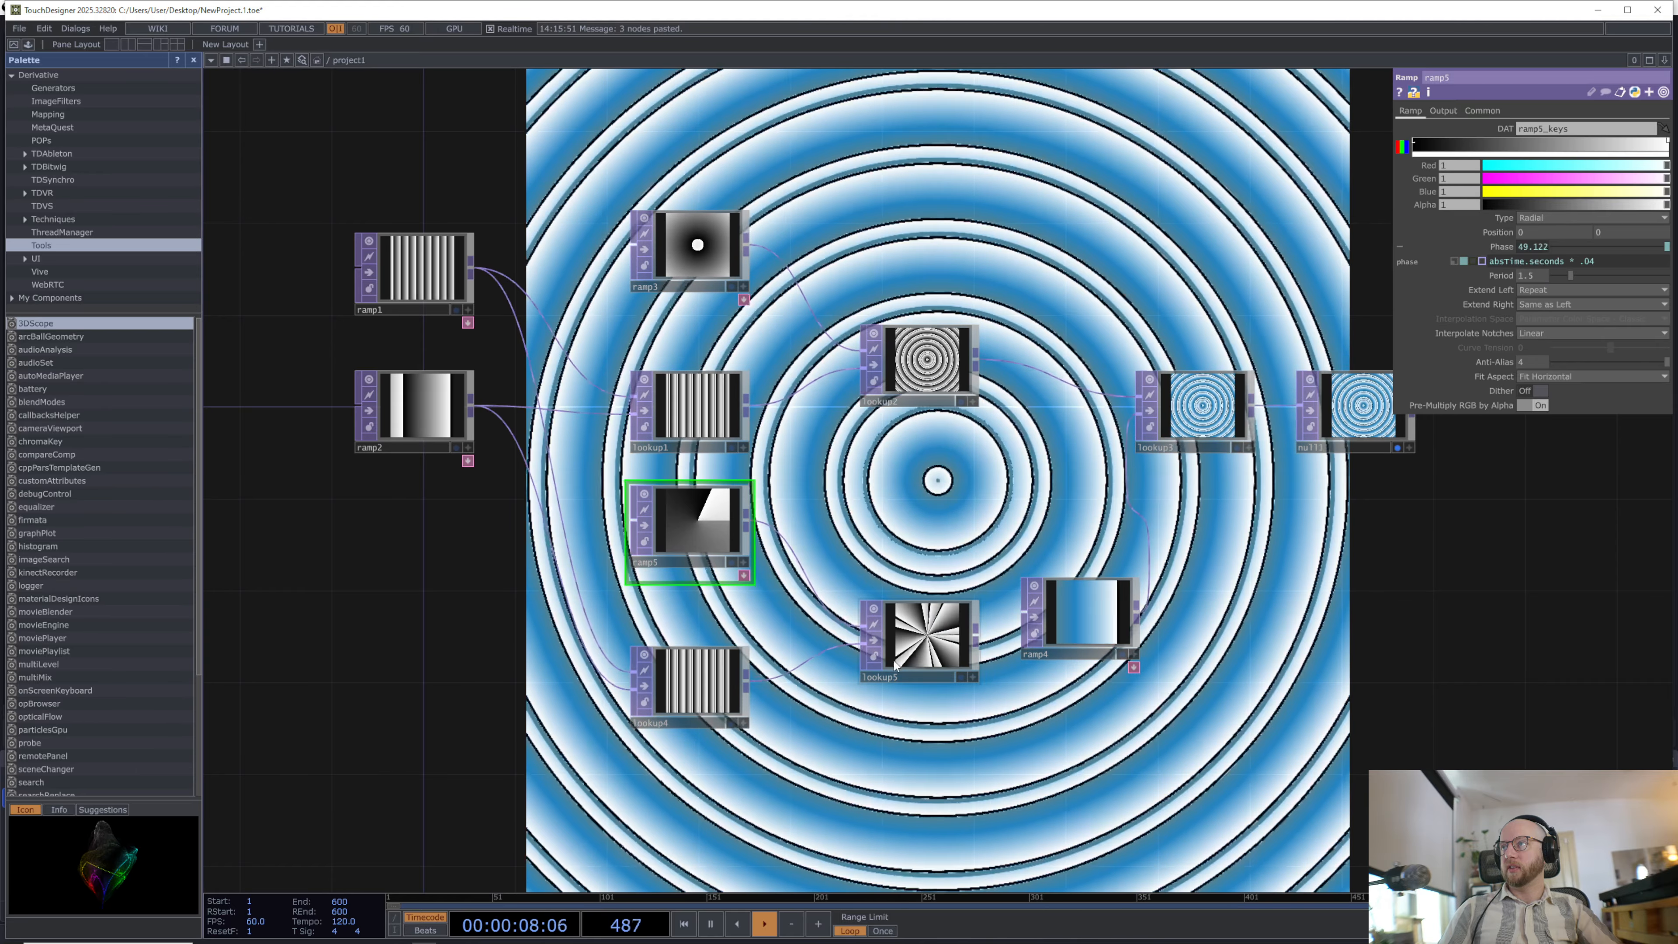
# Step: Move ramp4 aside and add a Composite TOP in the free space beside lookup5
pyautogui.scroll(6, 929, 645)
pyautogui.scroll(-6, 713, 613)
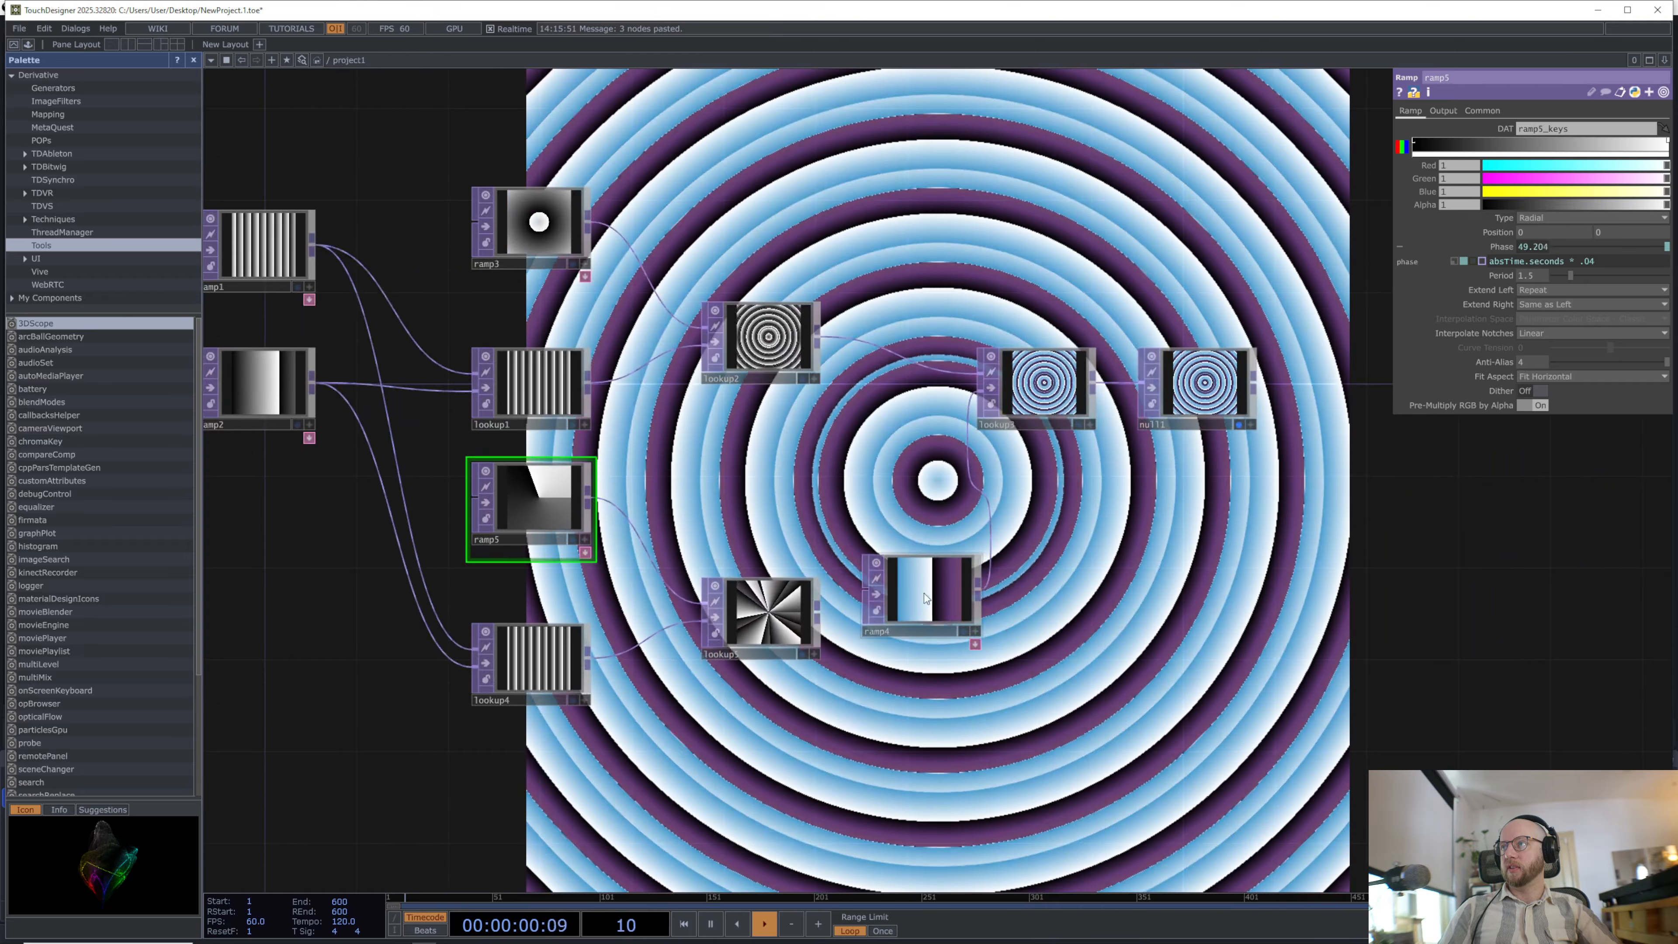
pyautogui.moveTo(924, 593); pyautogui.dragTo(1223, 709)
pyautogui.press('Tab')
pyautogui.write('comp')
pyautogui.press('Return')
pyautogui.click(1005, 664)
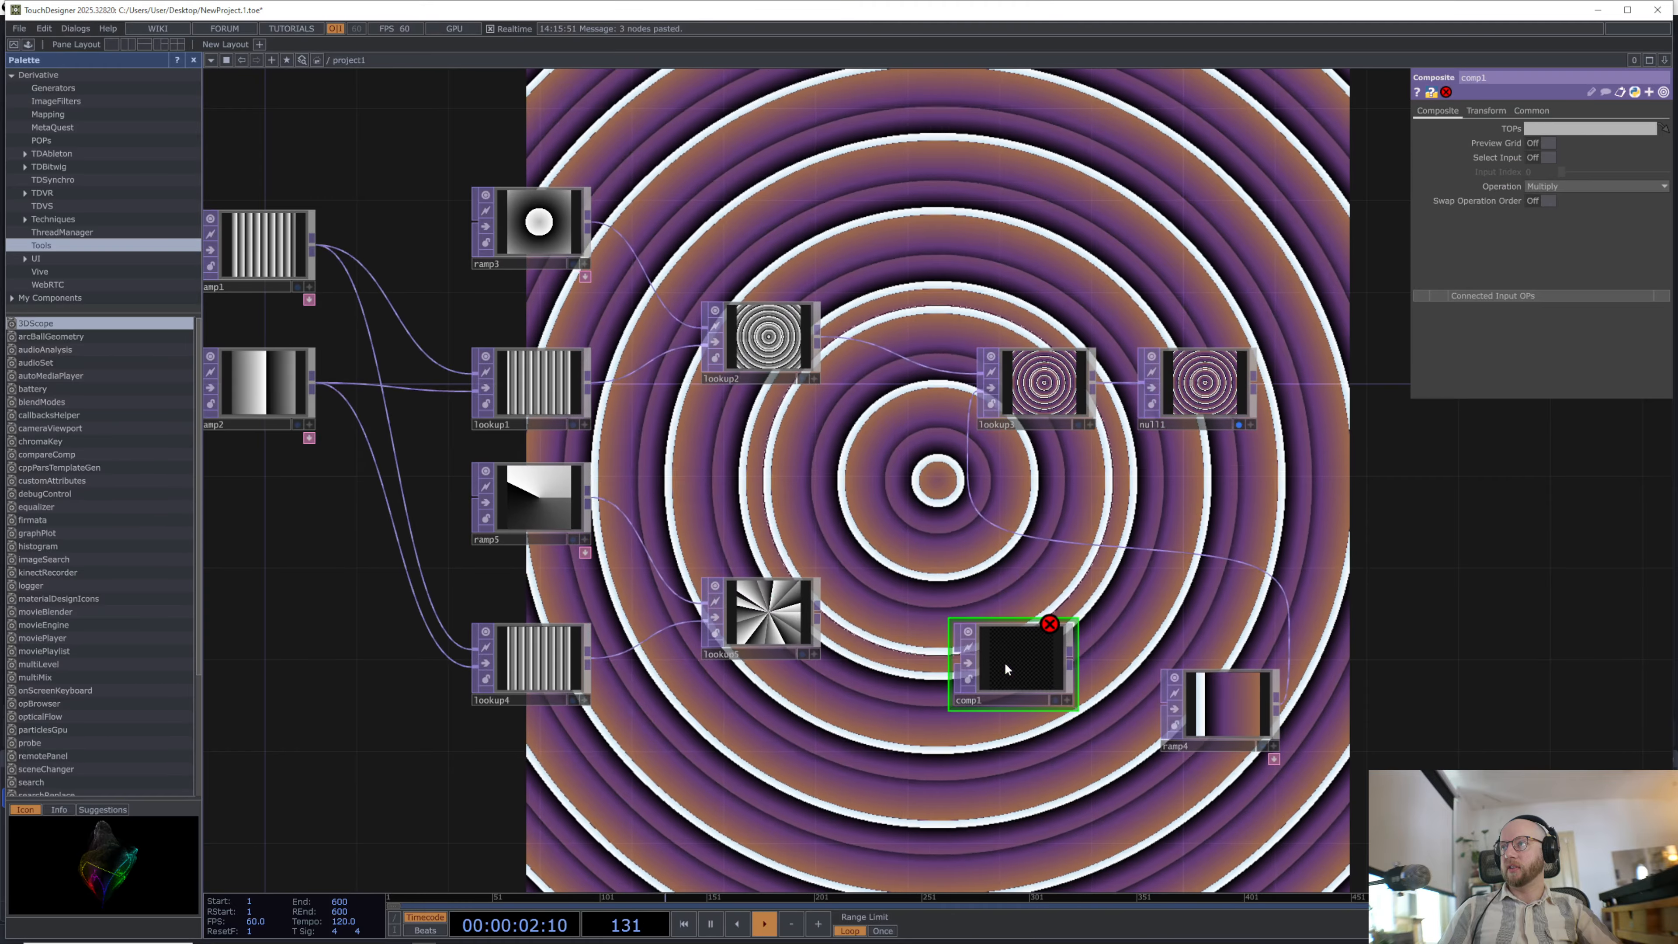
# Step: Feed lookup2 and lookup5 into the Composite TOP, place it between them, and route its output into lookup3's first input
pyautogui.moveTo(819, 332); pyautogui.dragTo(955, 668)
pyautogui.moveTo(1062, 690); pyautogui.dragTo(925, 484)
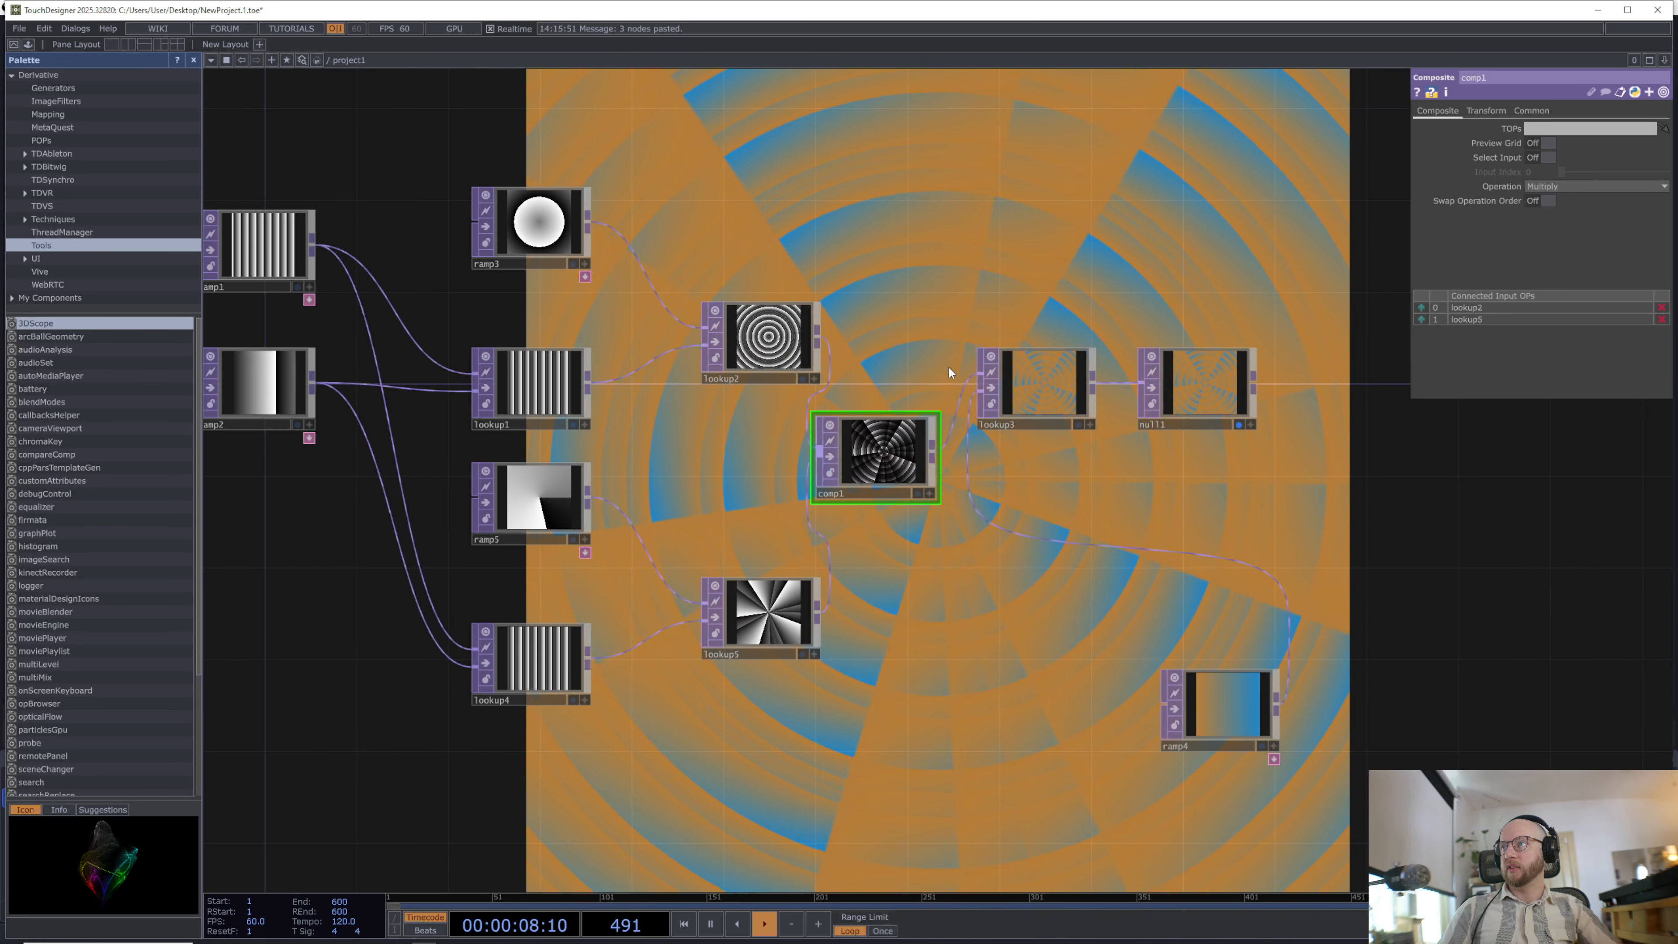
pyautogui.moveTo(929, 598); pyautogui.dragTo(827, 546)
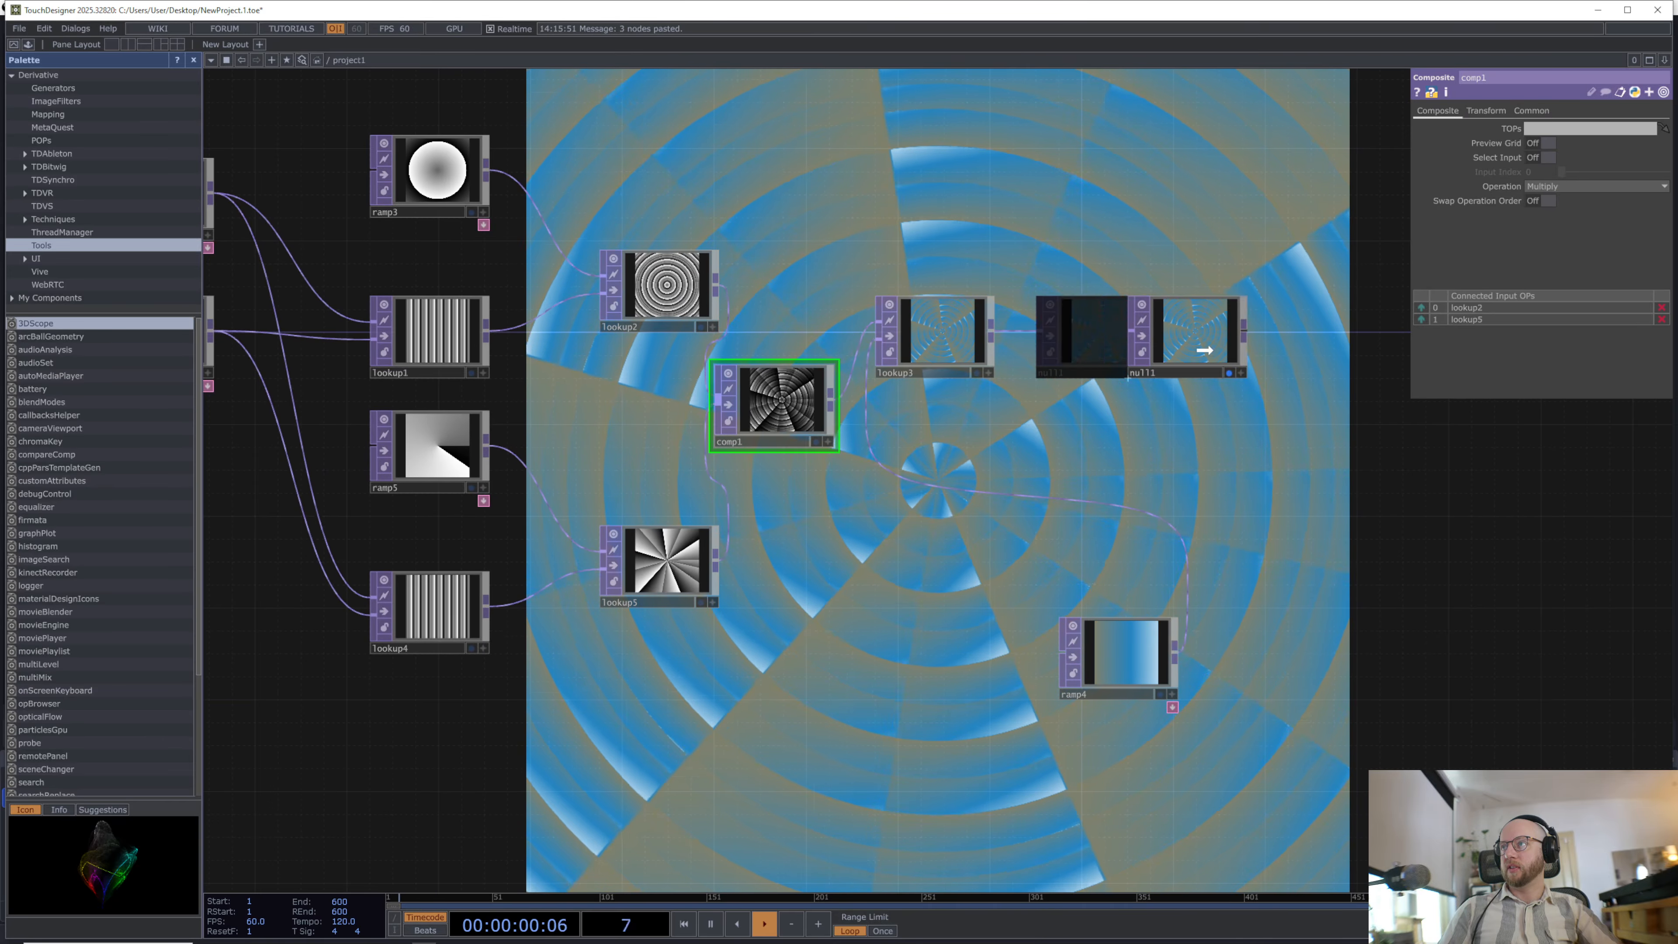
pyautogui.scroll(5, 776, 403)
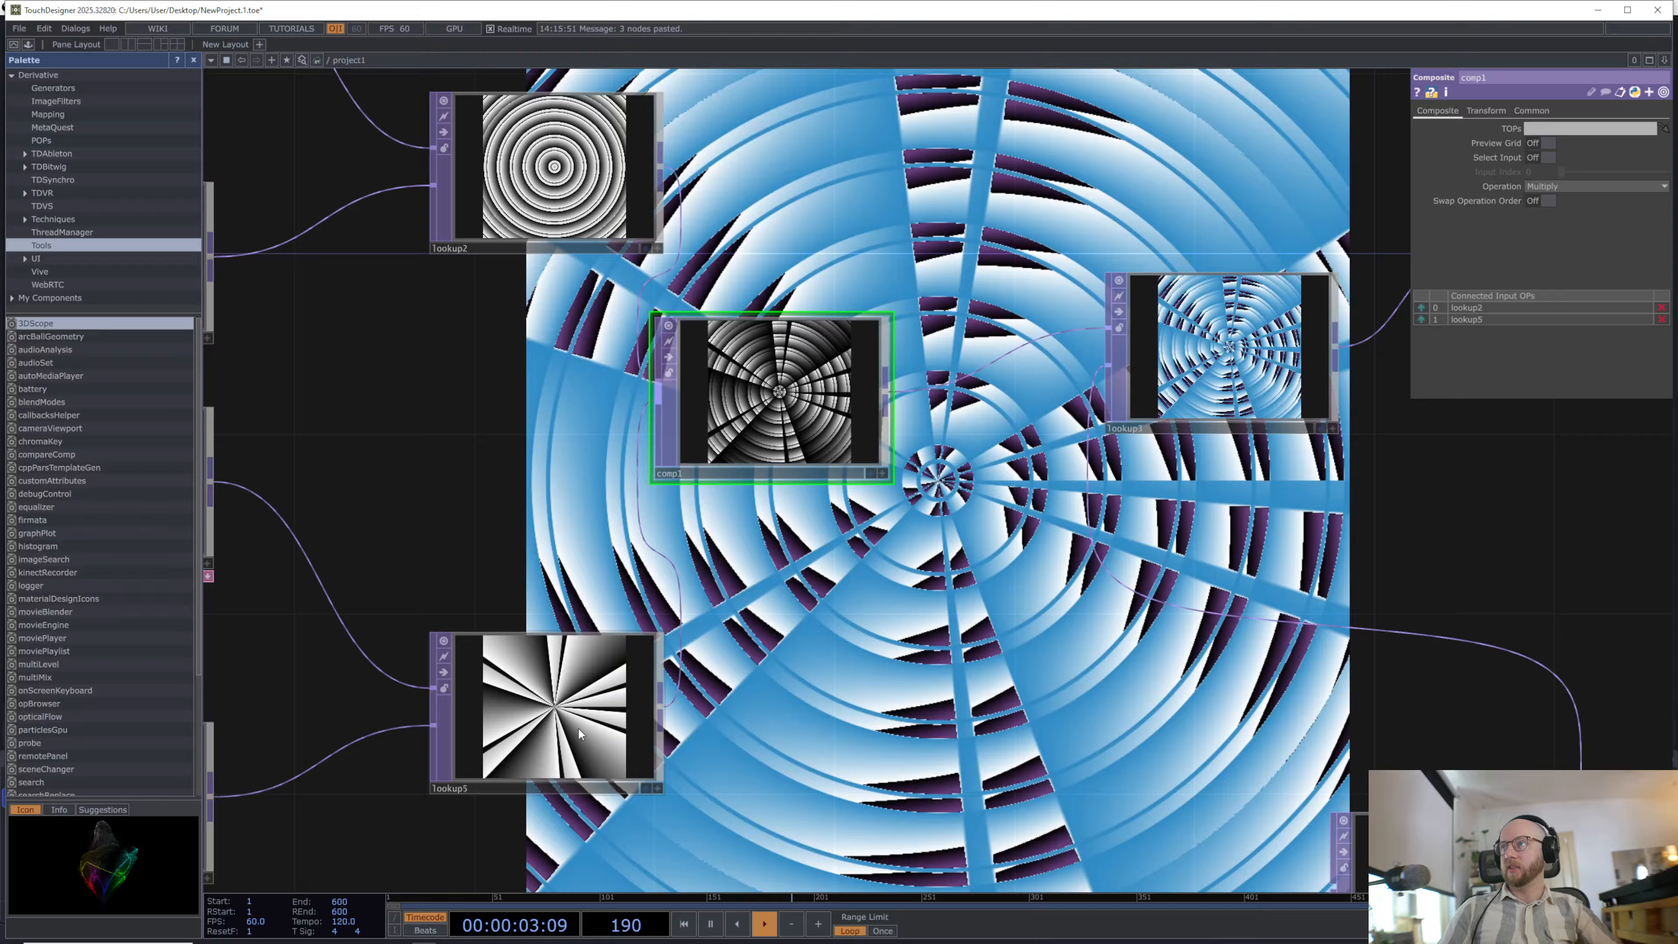
# Step: Try the Subtract and Under operations on comp1, and settle on Exclude
pyautogui.click(578, 726)
pyautogui.click(780, 397)
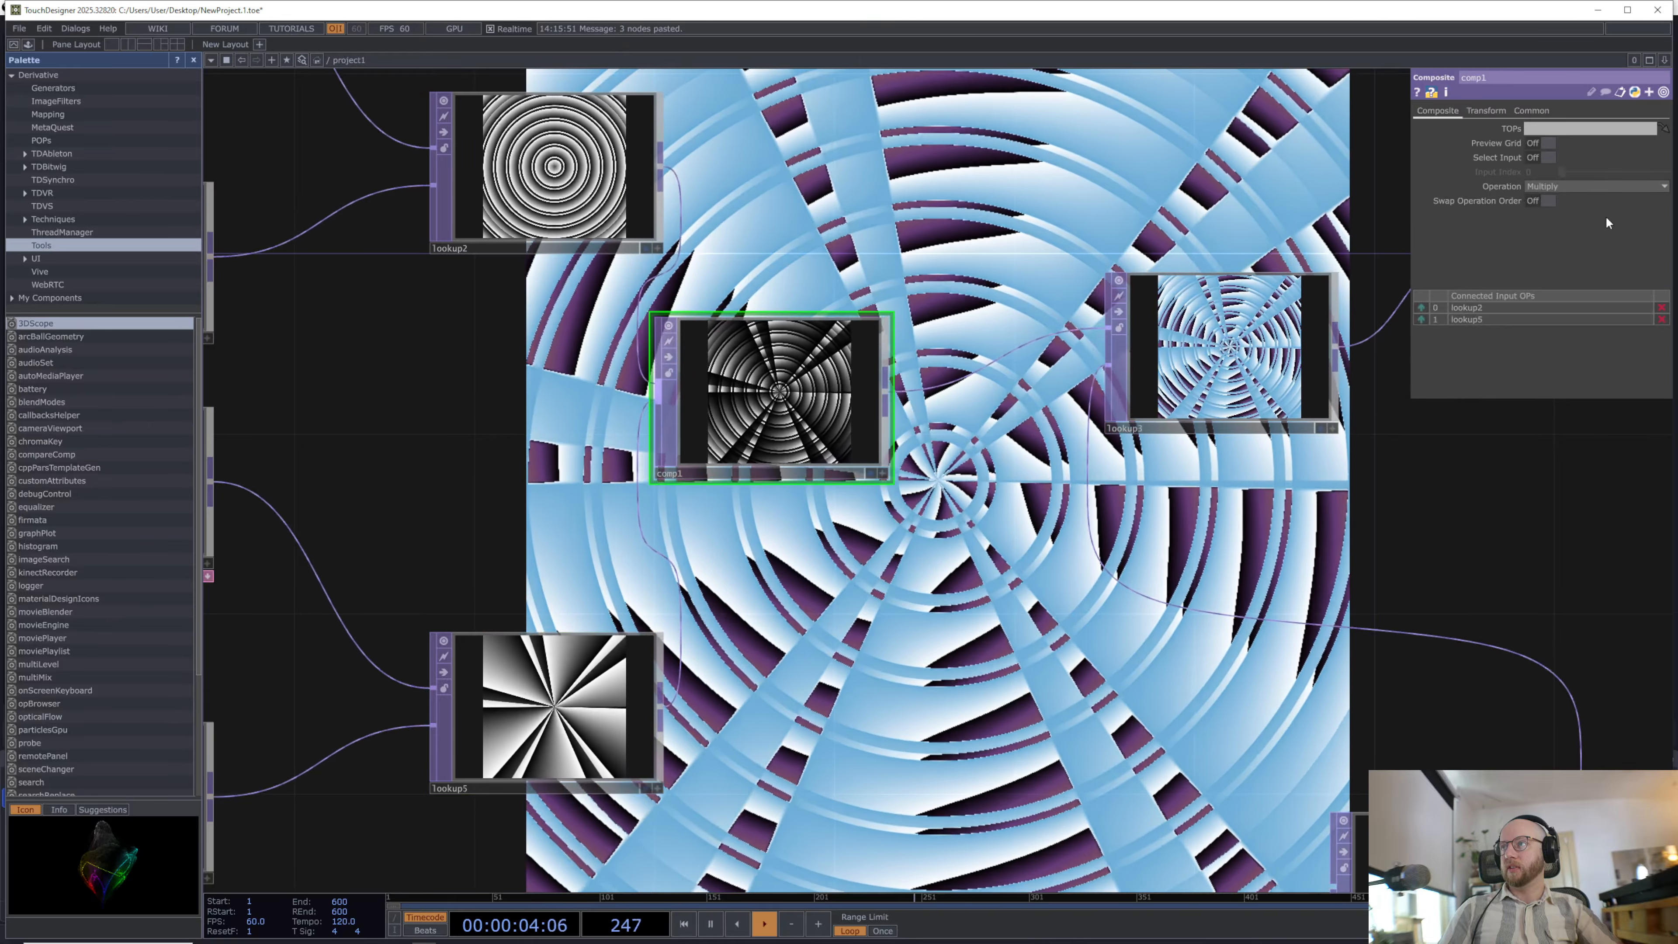
pyautogui.click(1598, 186)
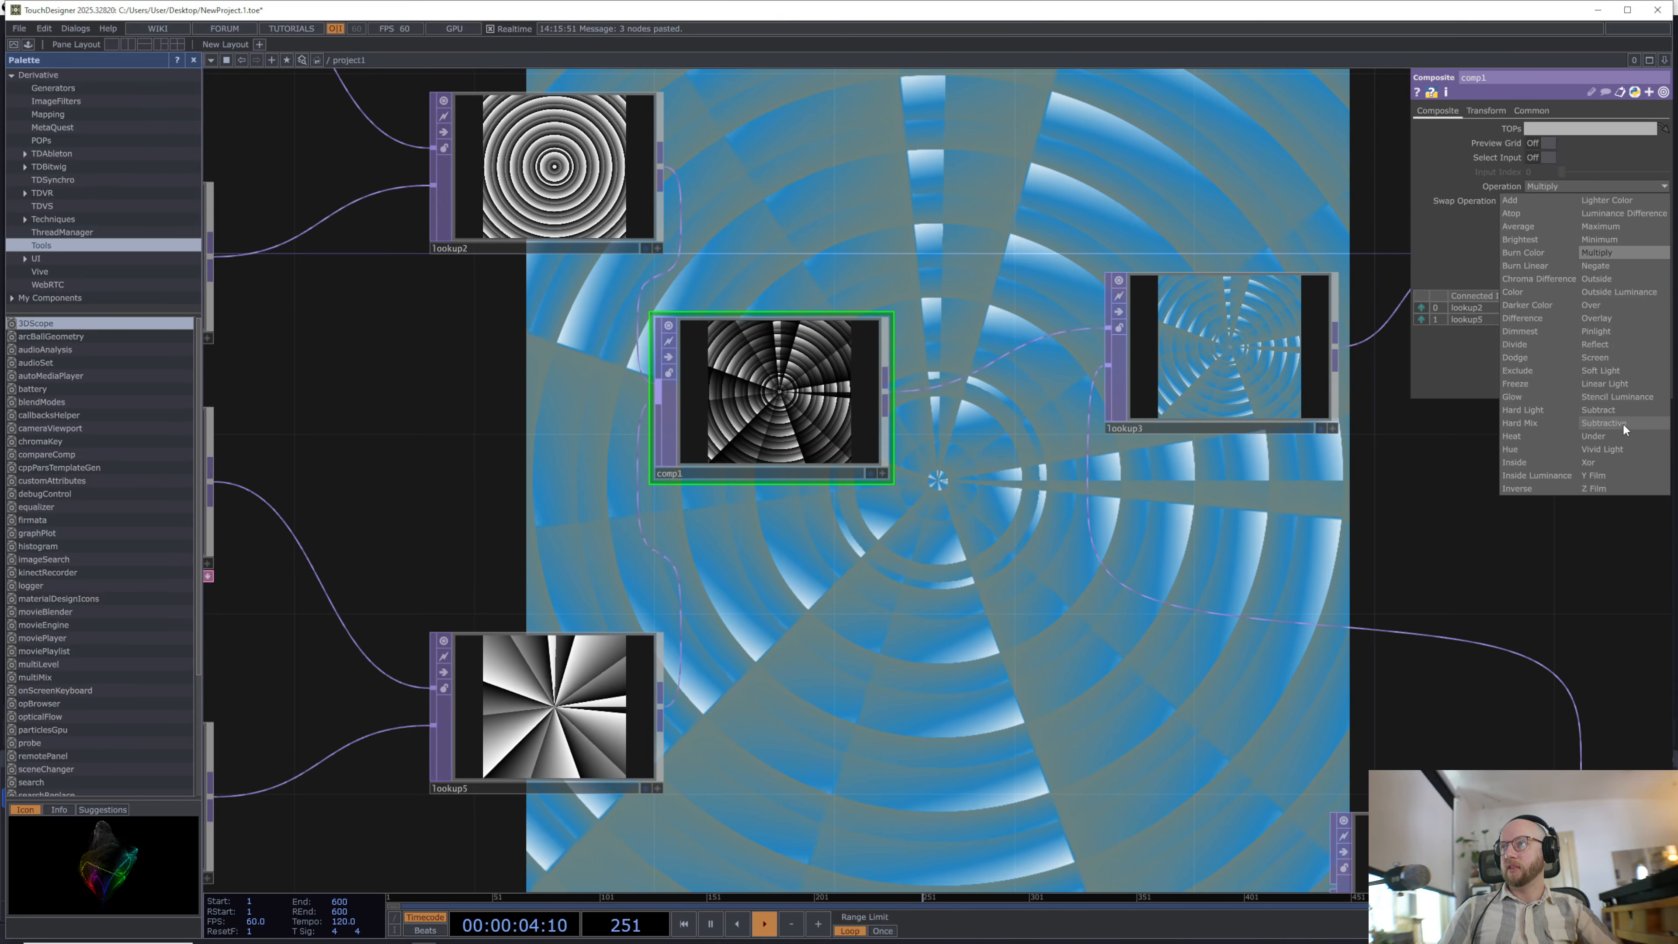
pyautogui.click(1623, 406)
pyautogui.click(1588, 188)
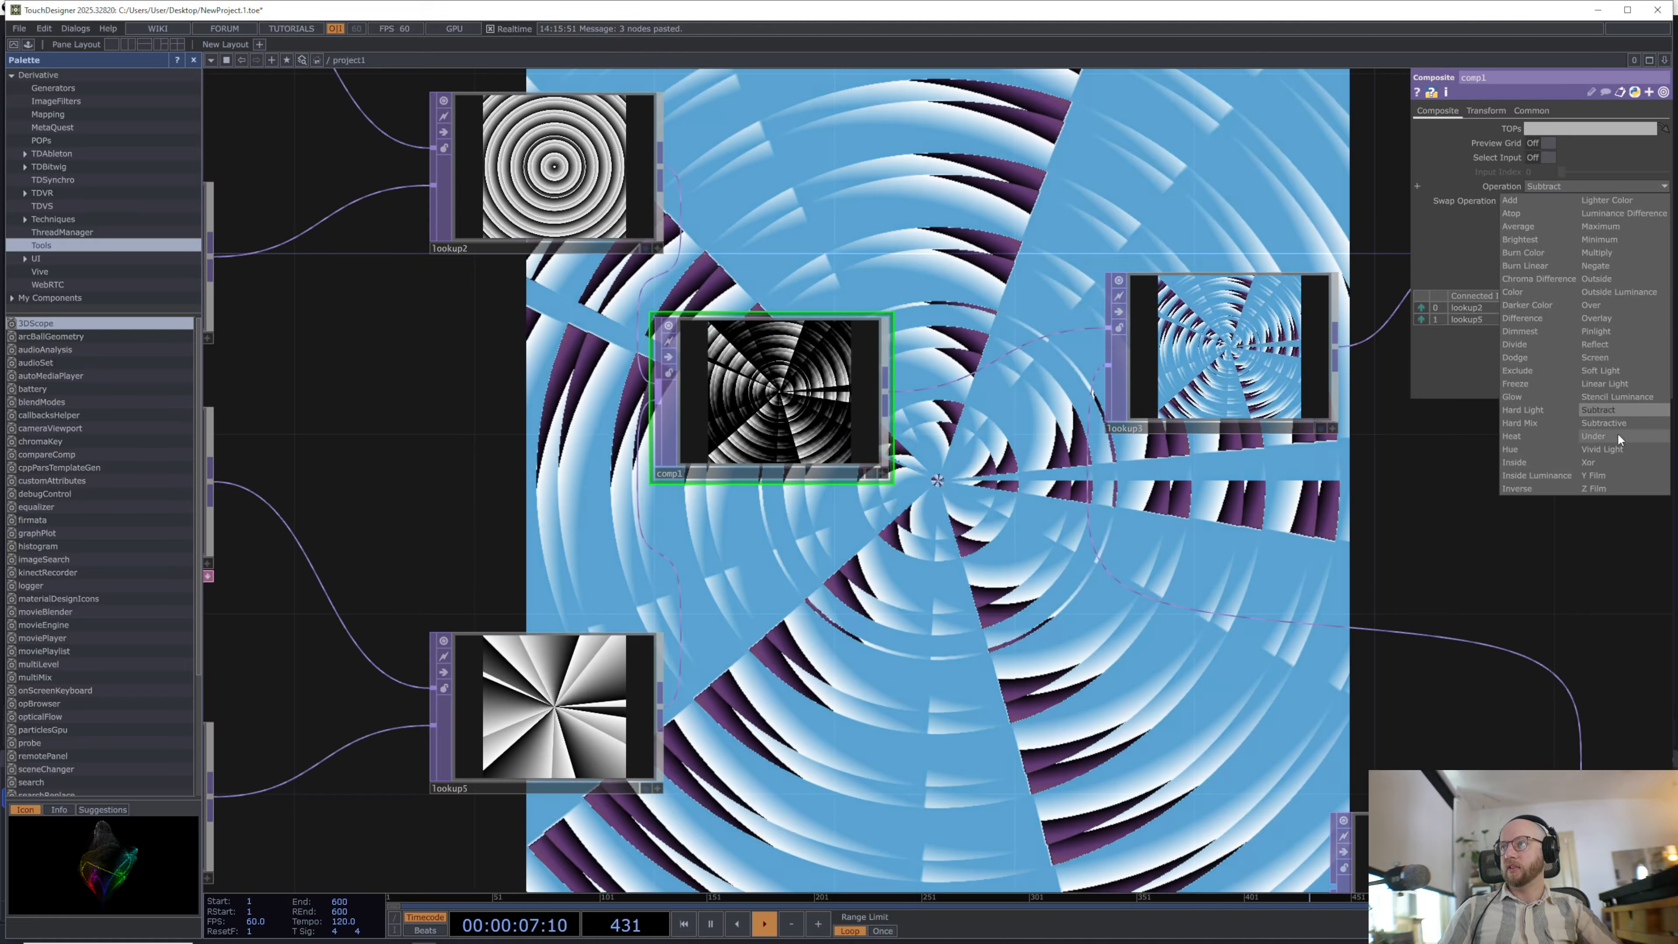
pyautogui.click(1616, 435)
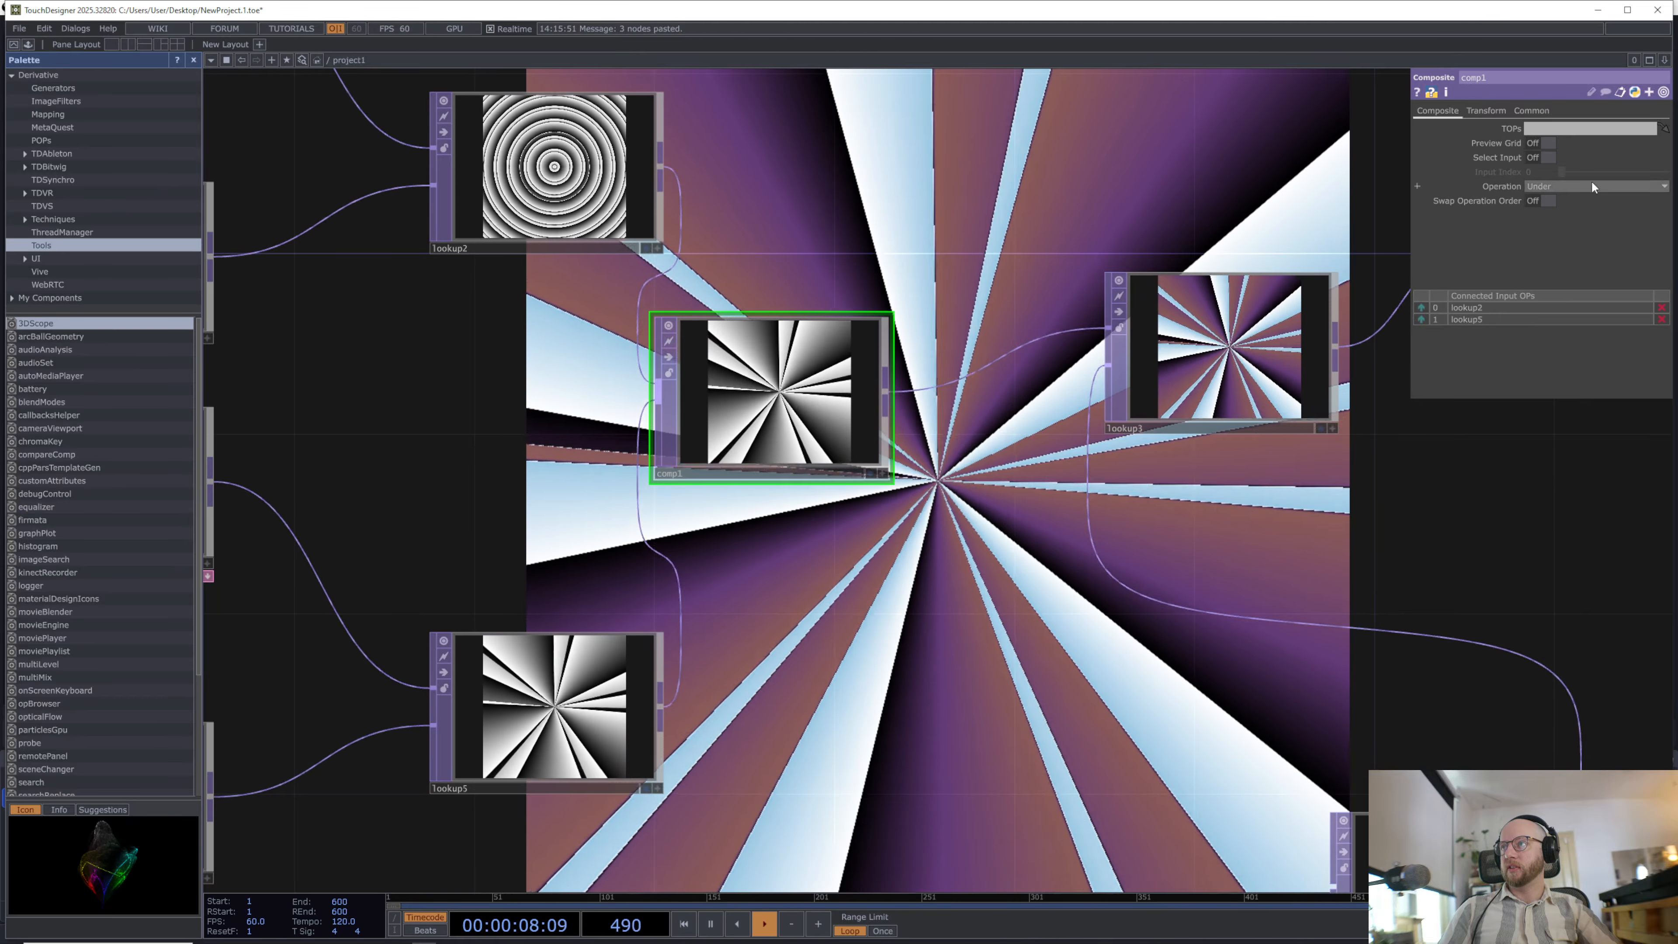
pyautogui.click(1592, 185)
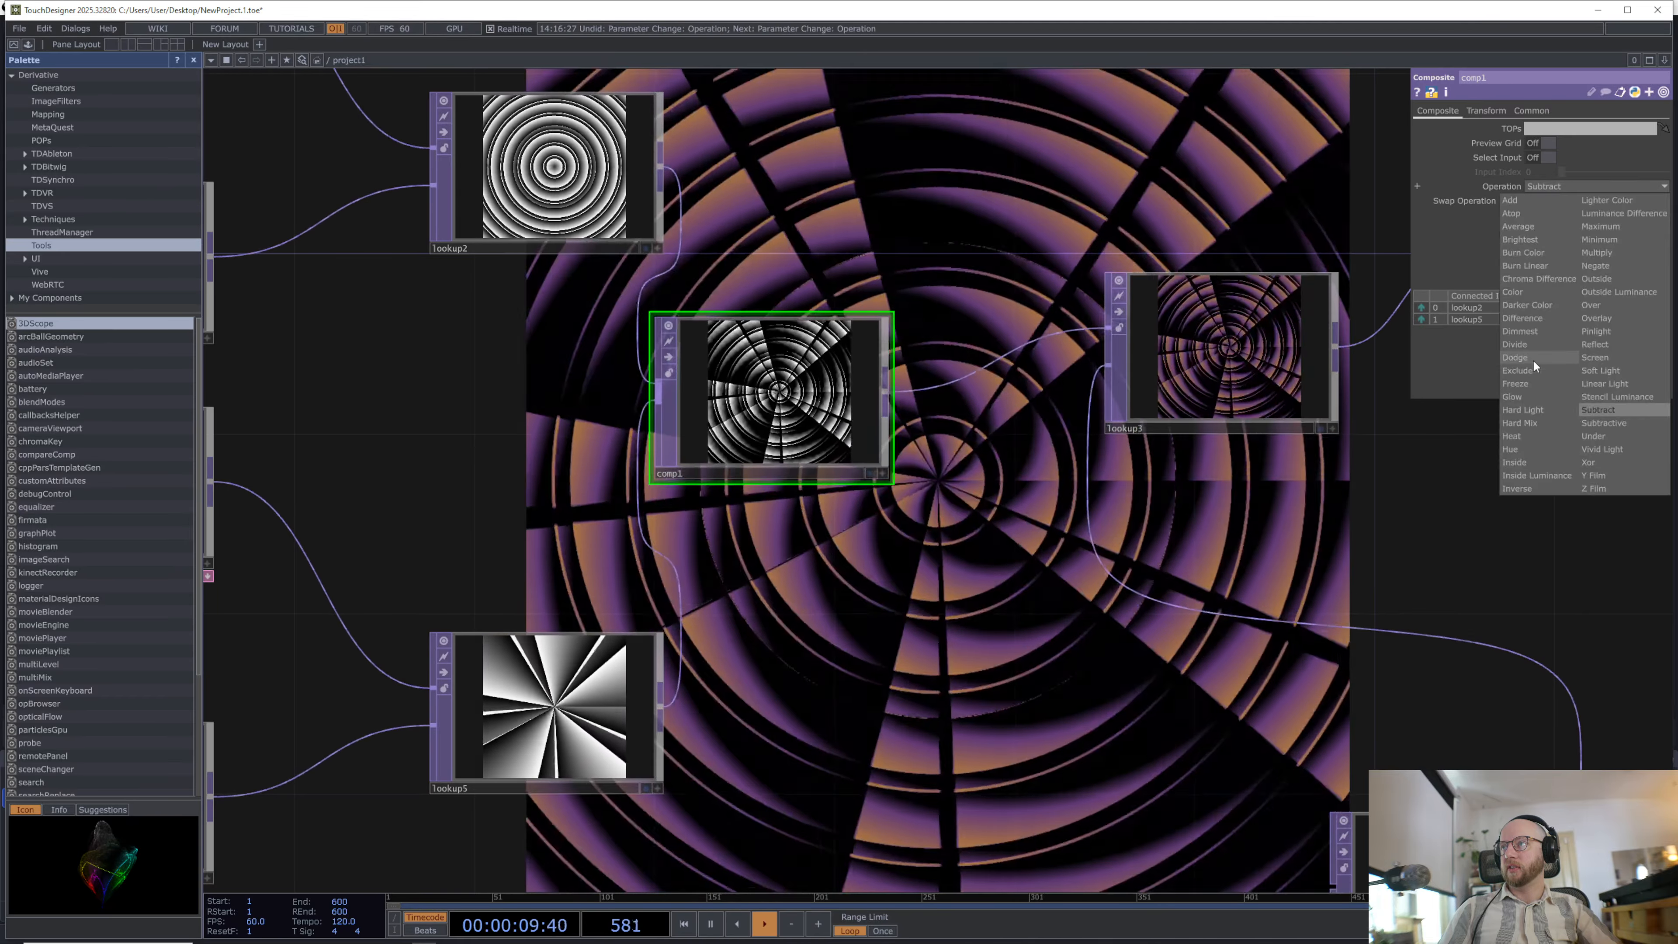
pyautogui.click(1533, 360)
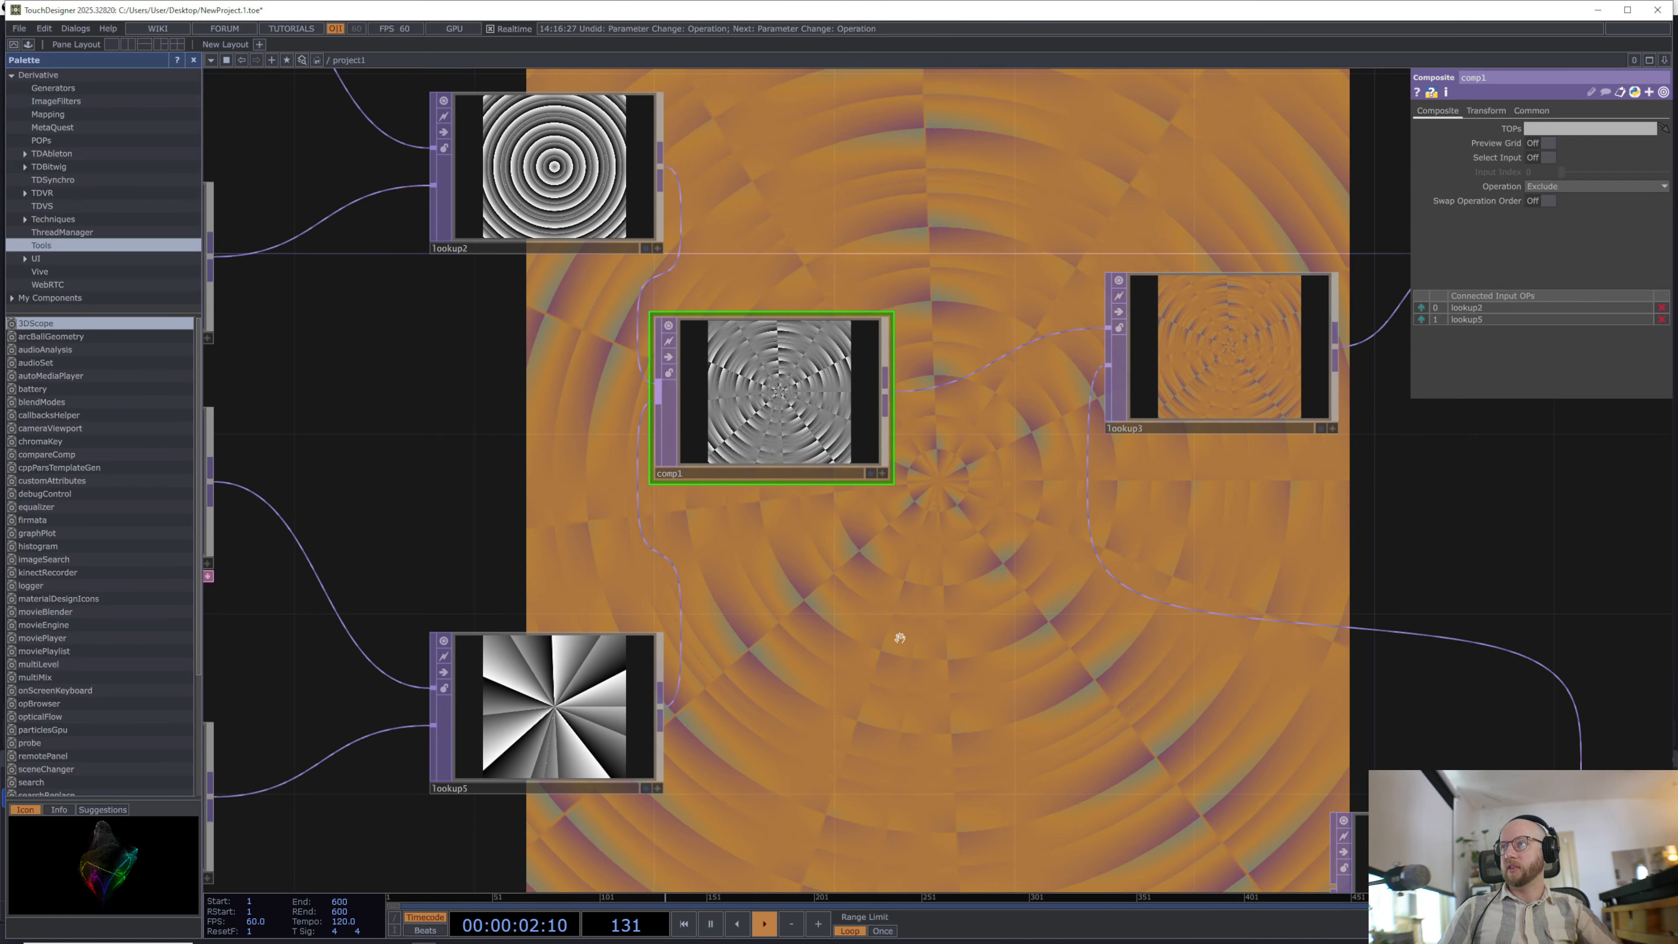
pyautogui.moveTo(709, 531); pyautogui.dragTo(684, 521)
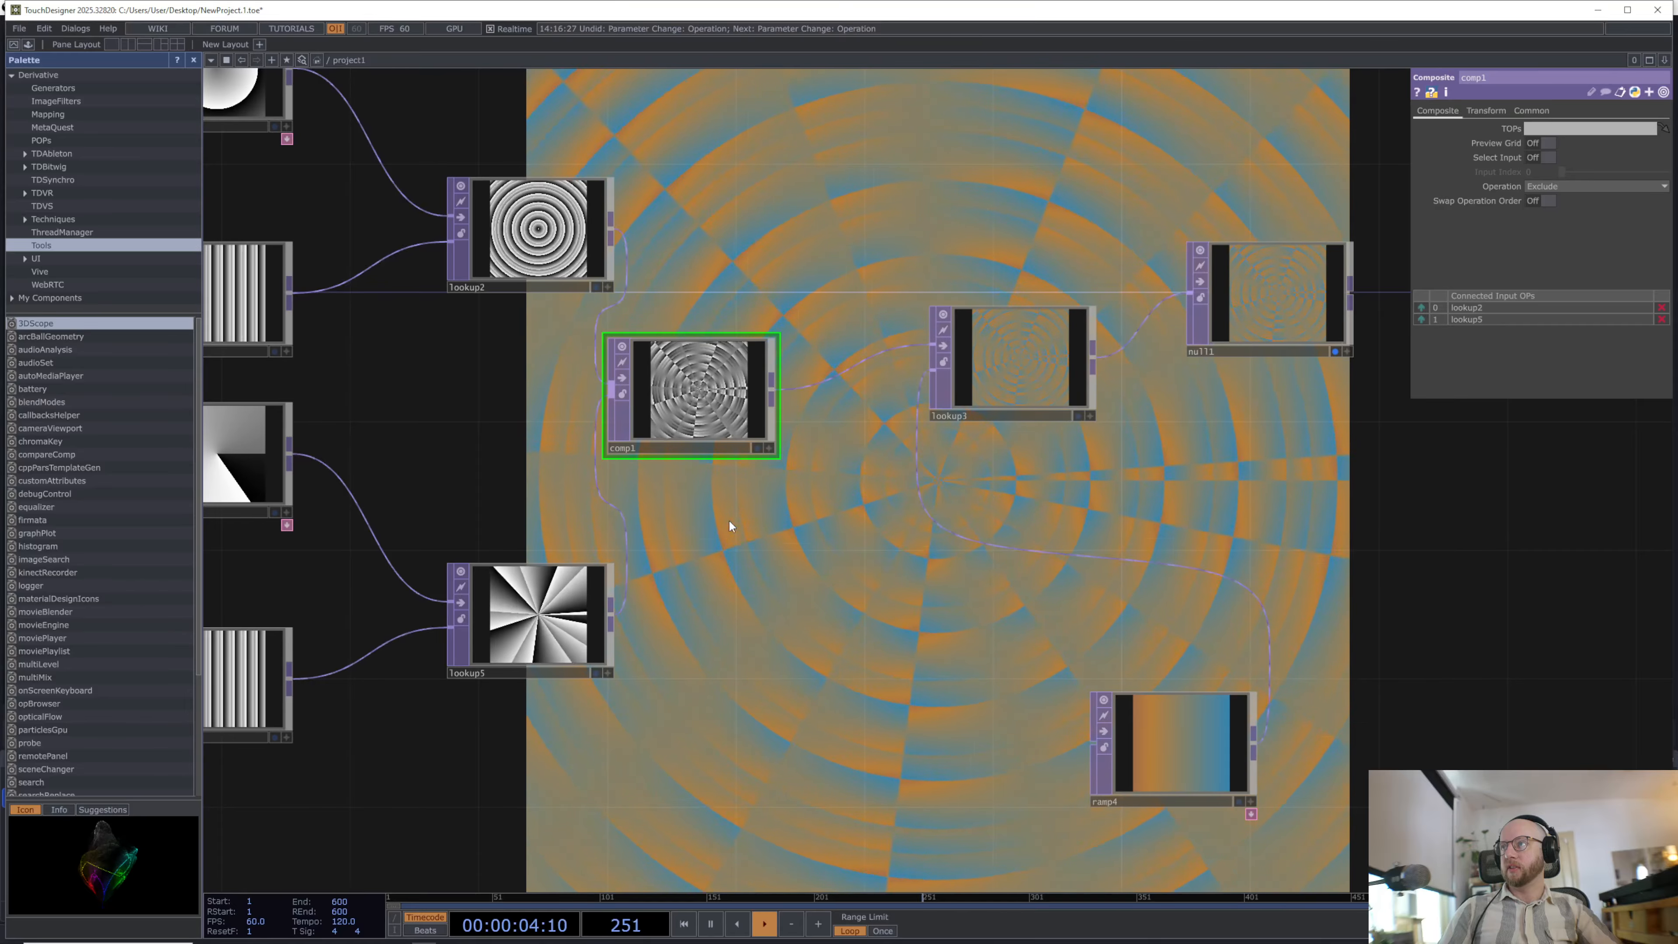
# Step: Line up comp1 with lookup3 and place a copy of it below, fed by the same lookup2 and lookup5 inputs
pyautogui.moveTo(705, 404); pyautogui.dragTo(737, 403)
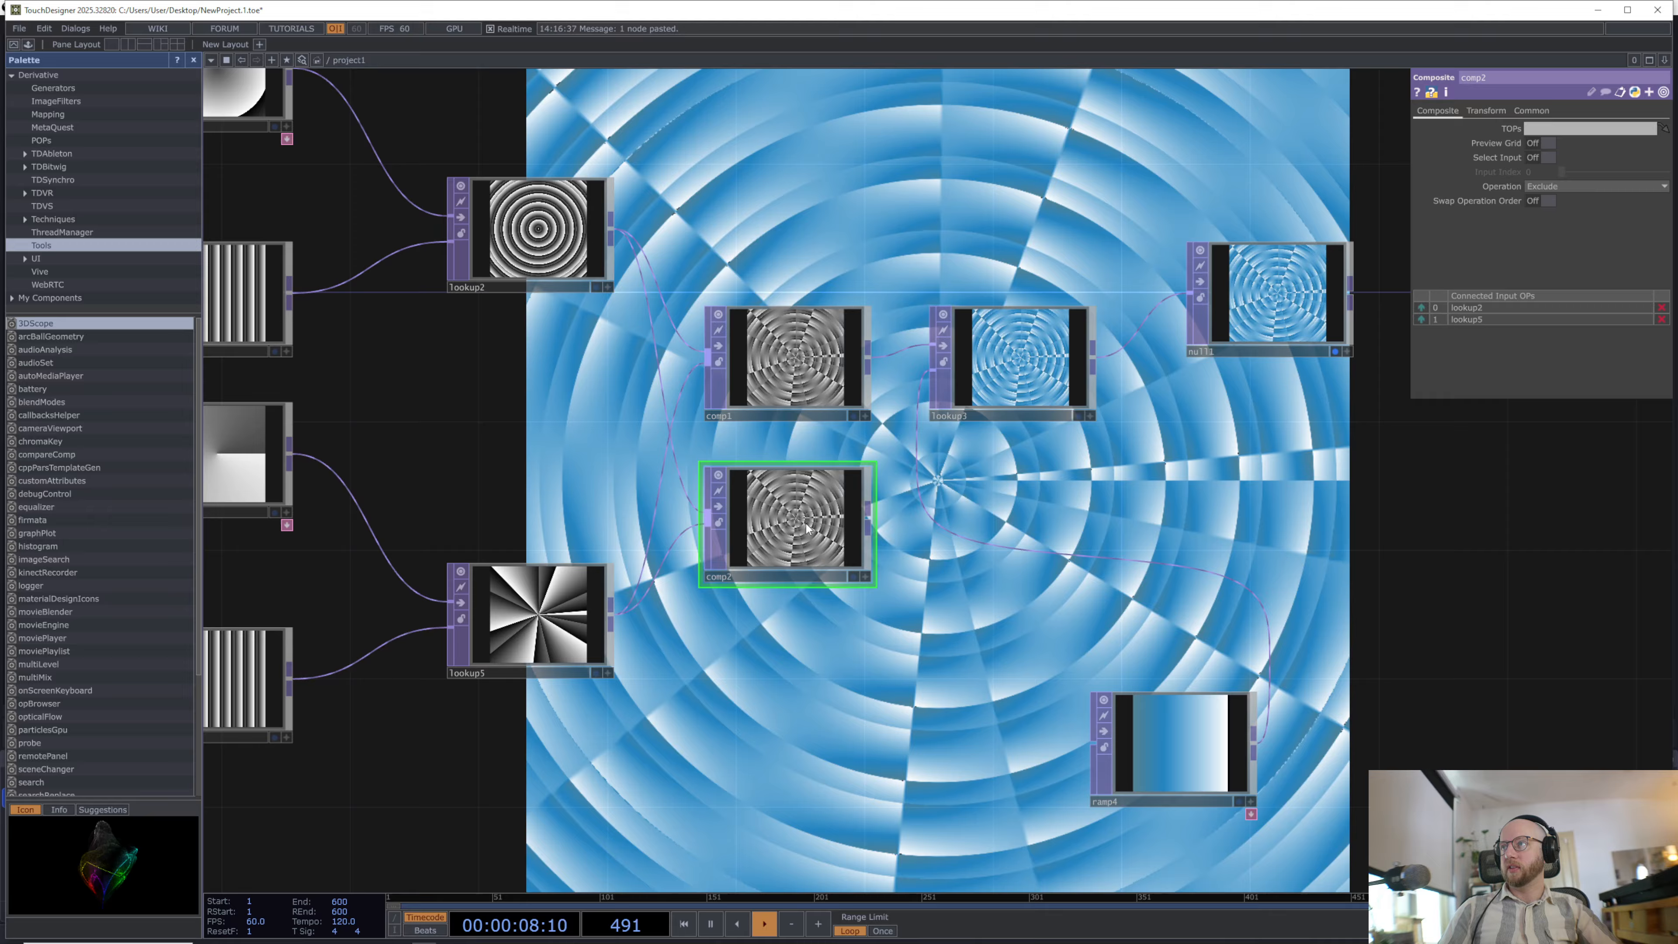
pyautogui.scroll(4, 806, 529)
pyautogui.scroll(-5, 701, 602)
# Step: Shift lookup3, null1 and ramp4 together away from the Composite TOPs to make room for another node
pyautogui.click(909, 466)
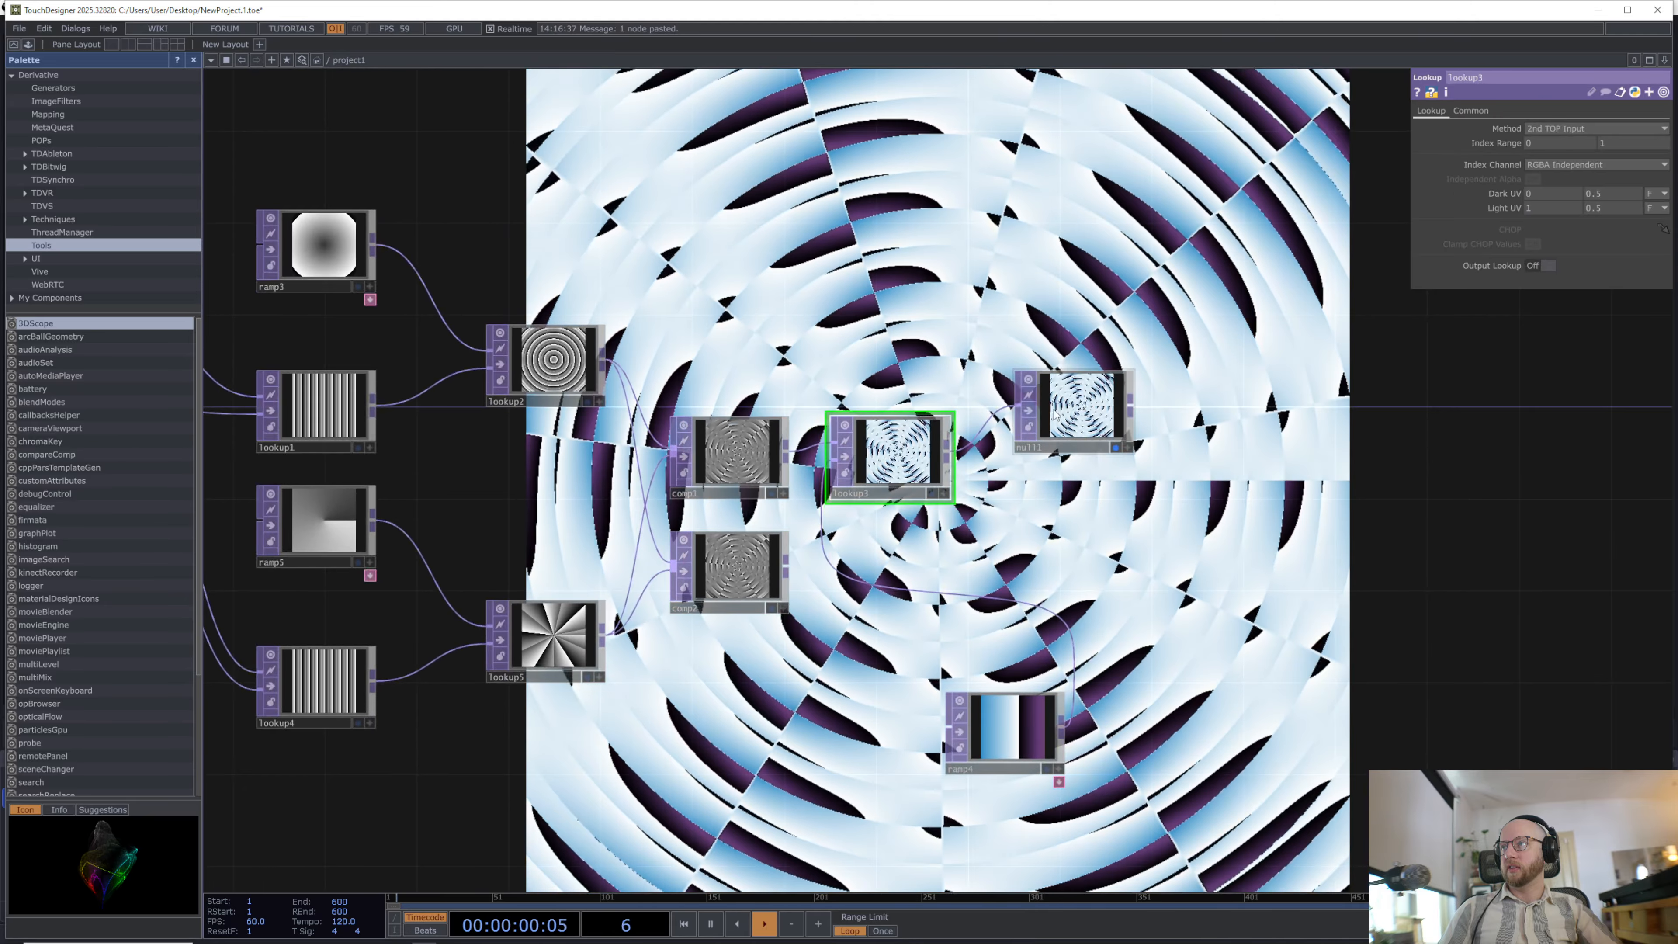
pyautogui.keyDown('shift'); pyautogui.click(1057, 417); pyautogui.keyUp('shift')
pyautogui.keyDown('shift'); pyautogui.click(1005, 730); pyautogui.keyUp('shift')
pyautogui.moveTo(1005, 730); pyautogui.dragTo(1326, 754)
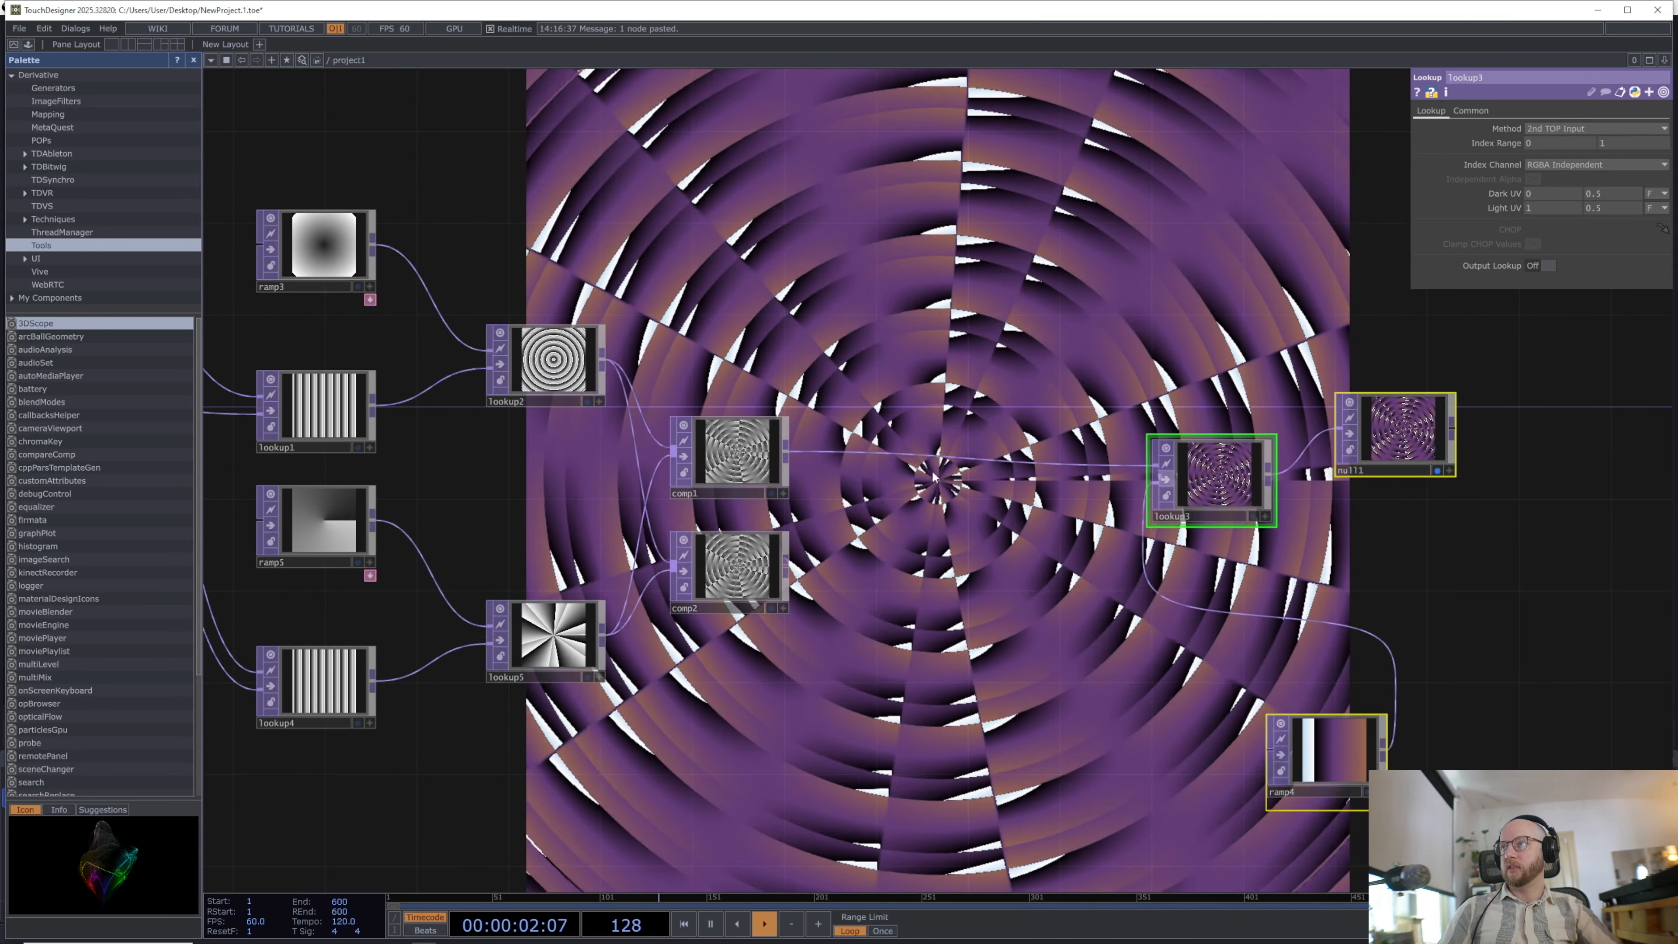
# Step: Combine comp1 and comp2 in a new Composite TOP that feeds lookup3, and set its operation to Soft Light
pyautogui.click(793, 493)
pyautogui.press('Tab')
pyautogui.write('comp')
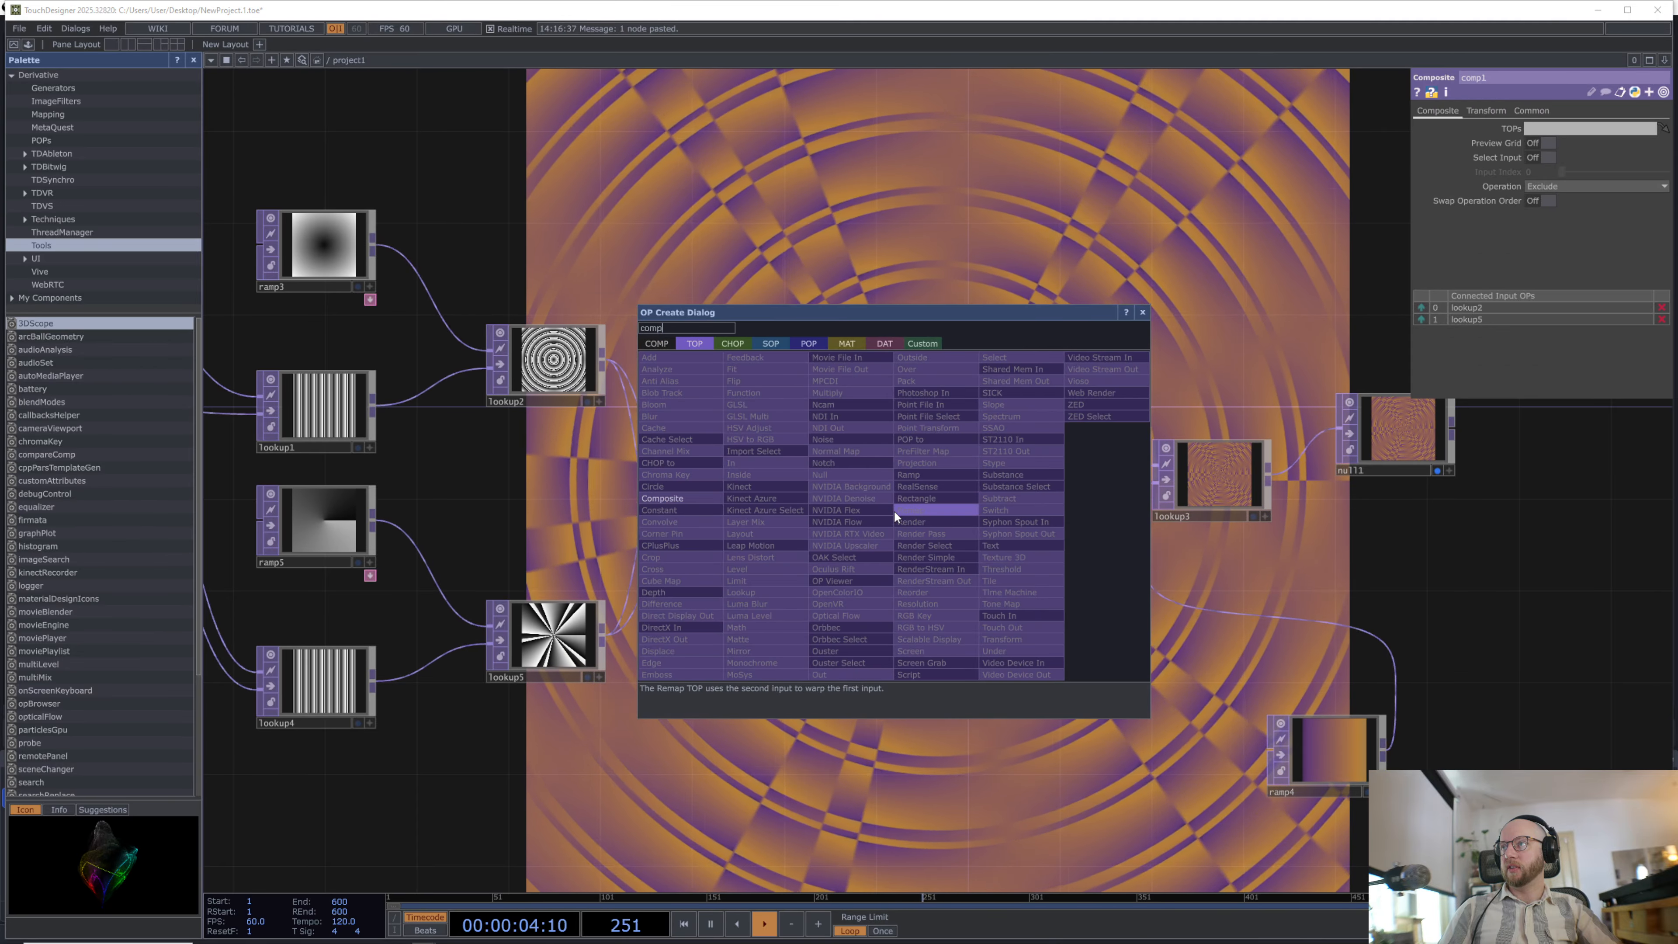
pyautogui.press('Return')
pyautogui.click(893, 511)
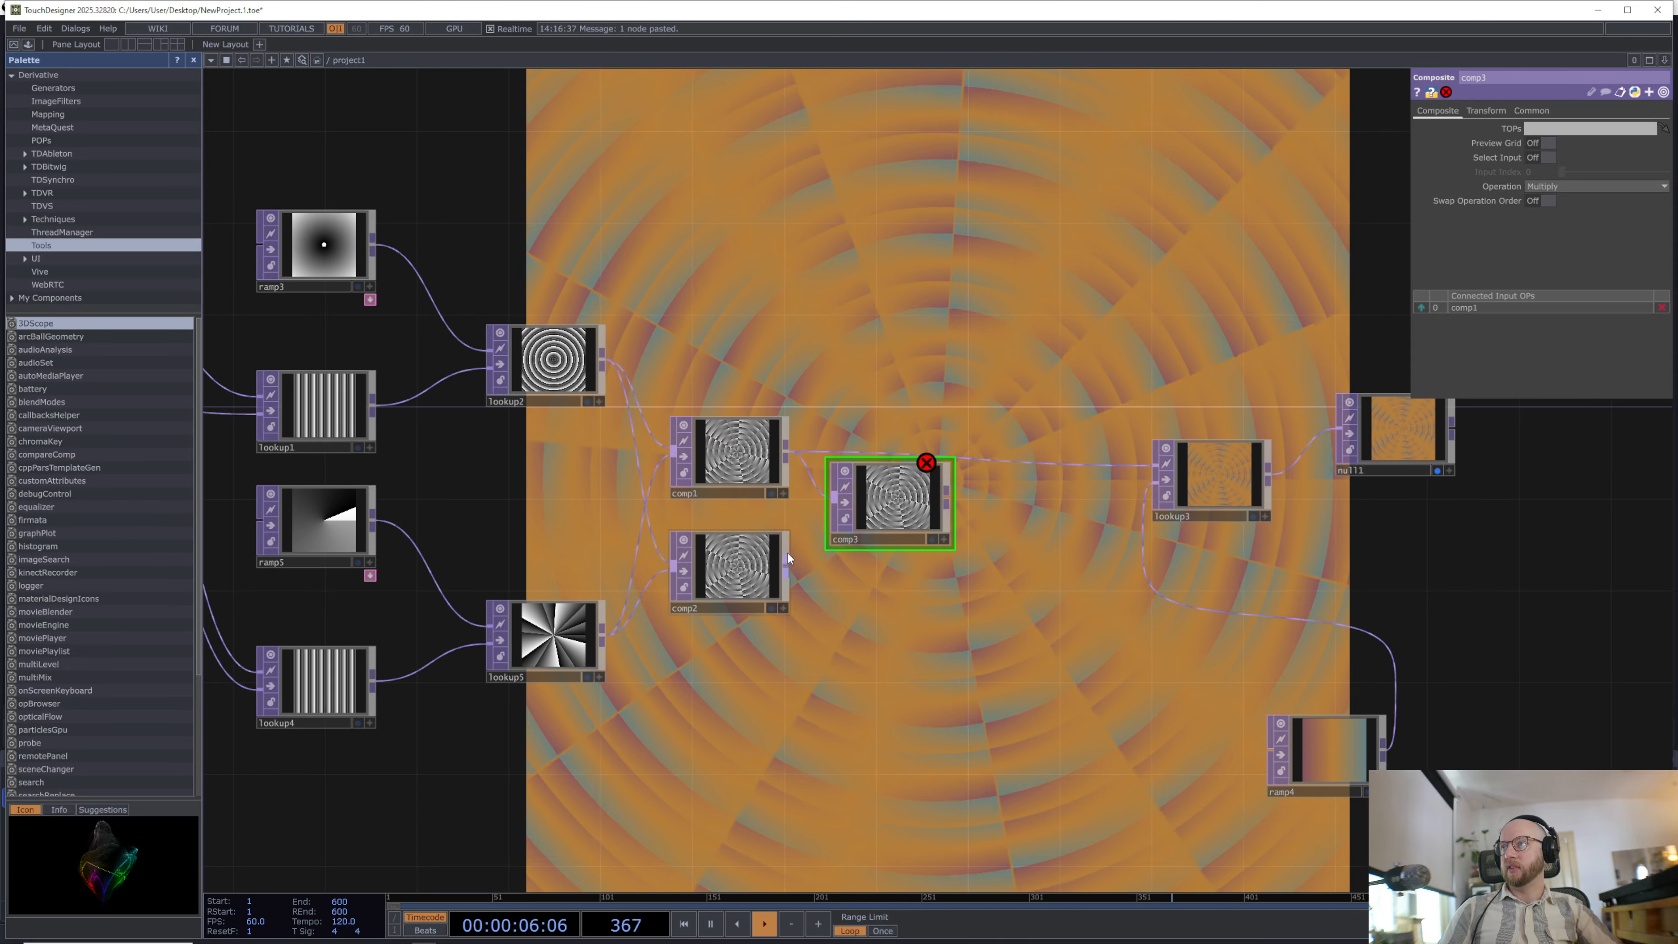
pyautogui.scroll(4, 884, 511)
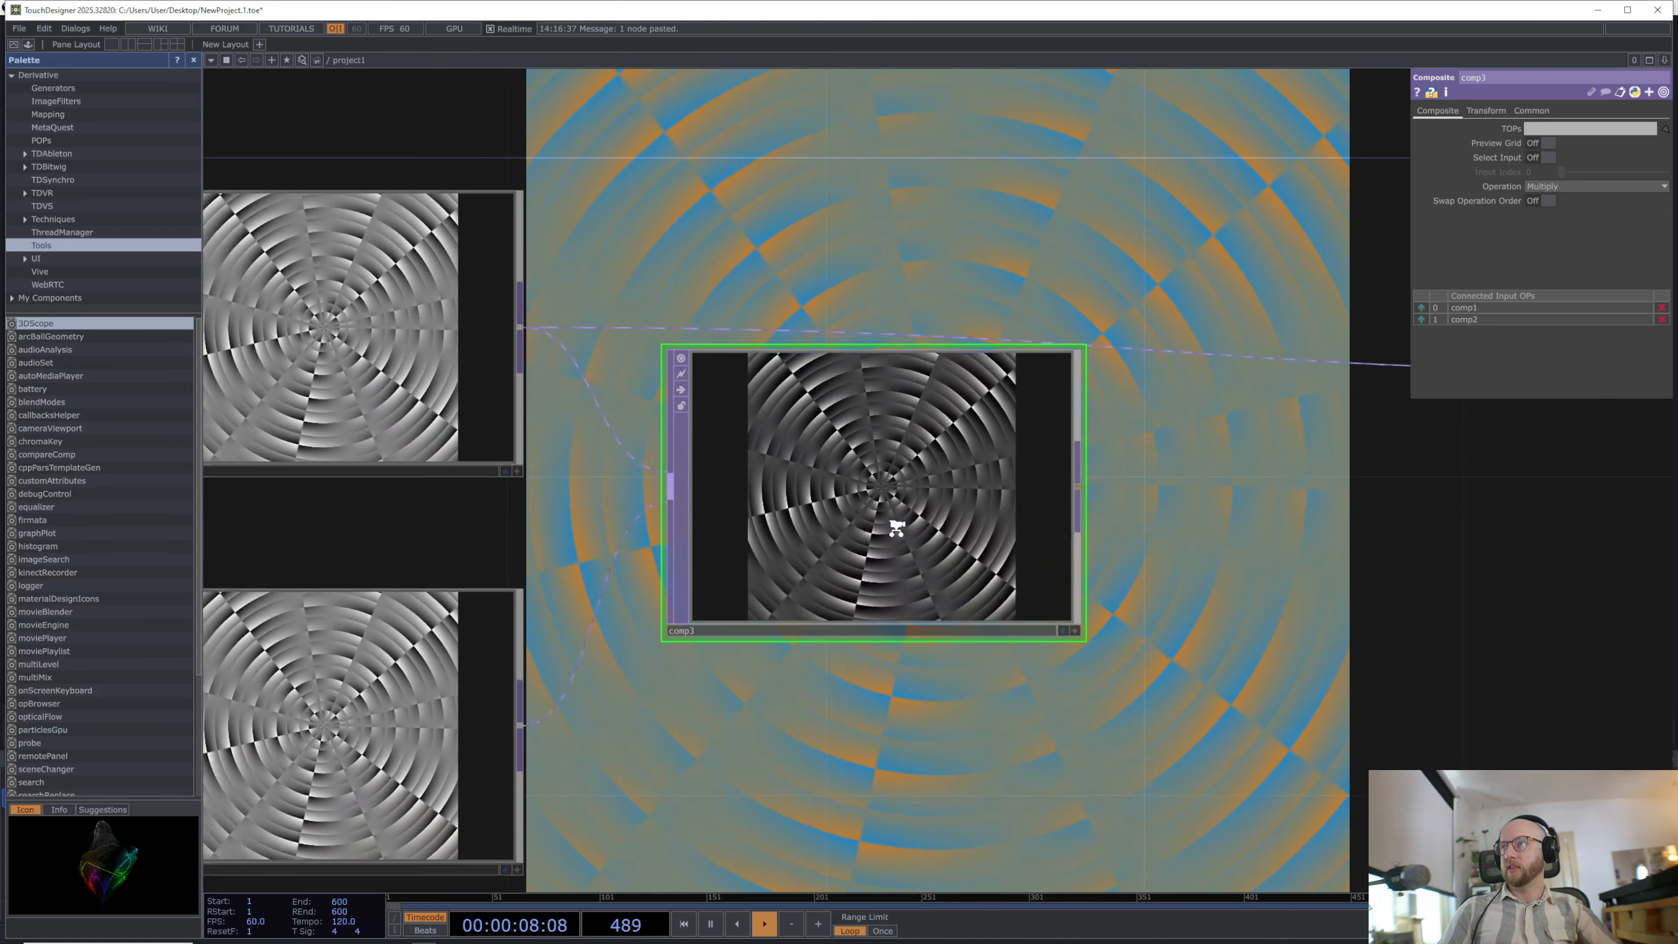
pyautogui.scroll(-2, 899, 523)
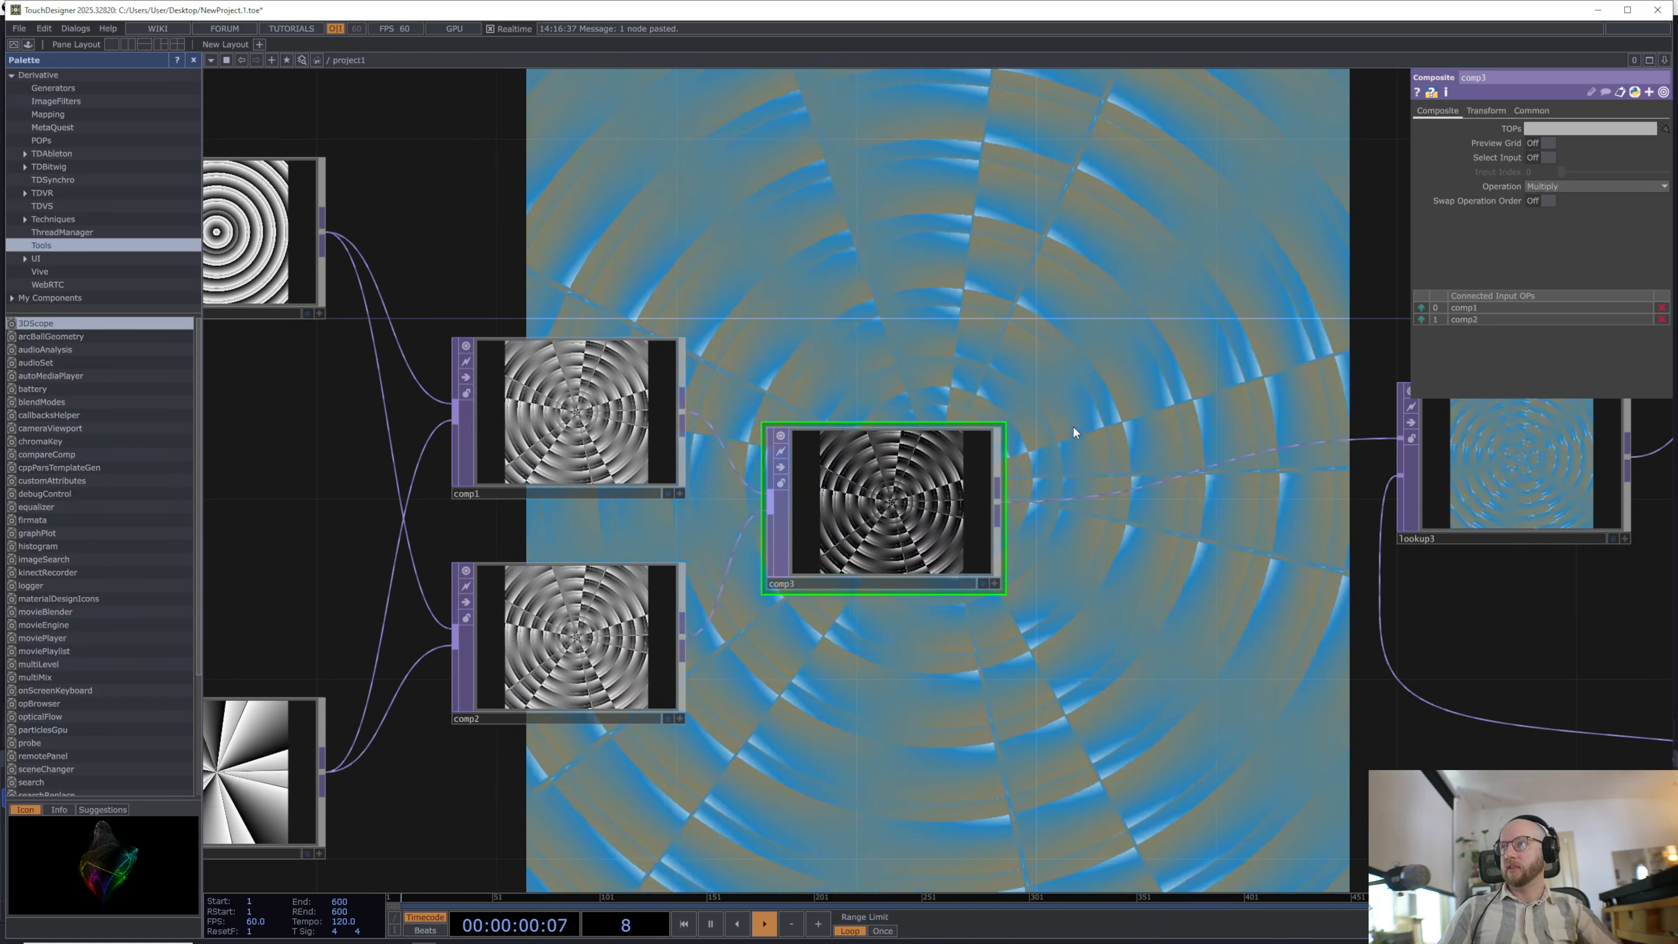
pyautogui.click(1594, 185)
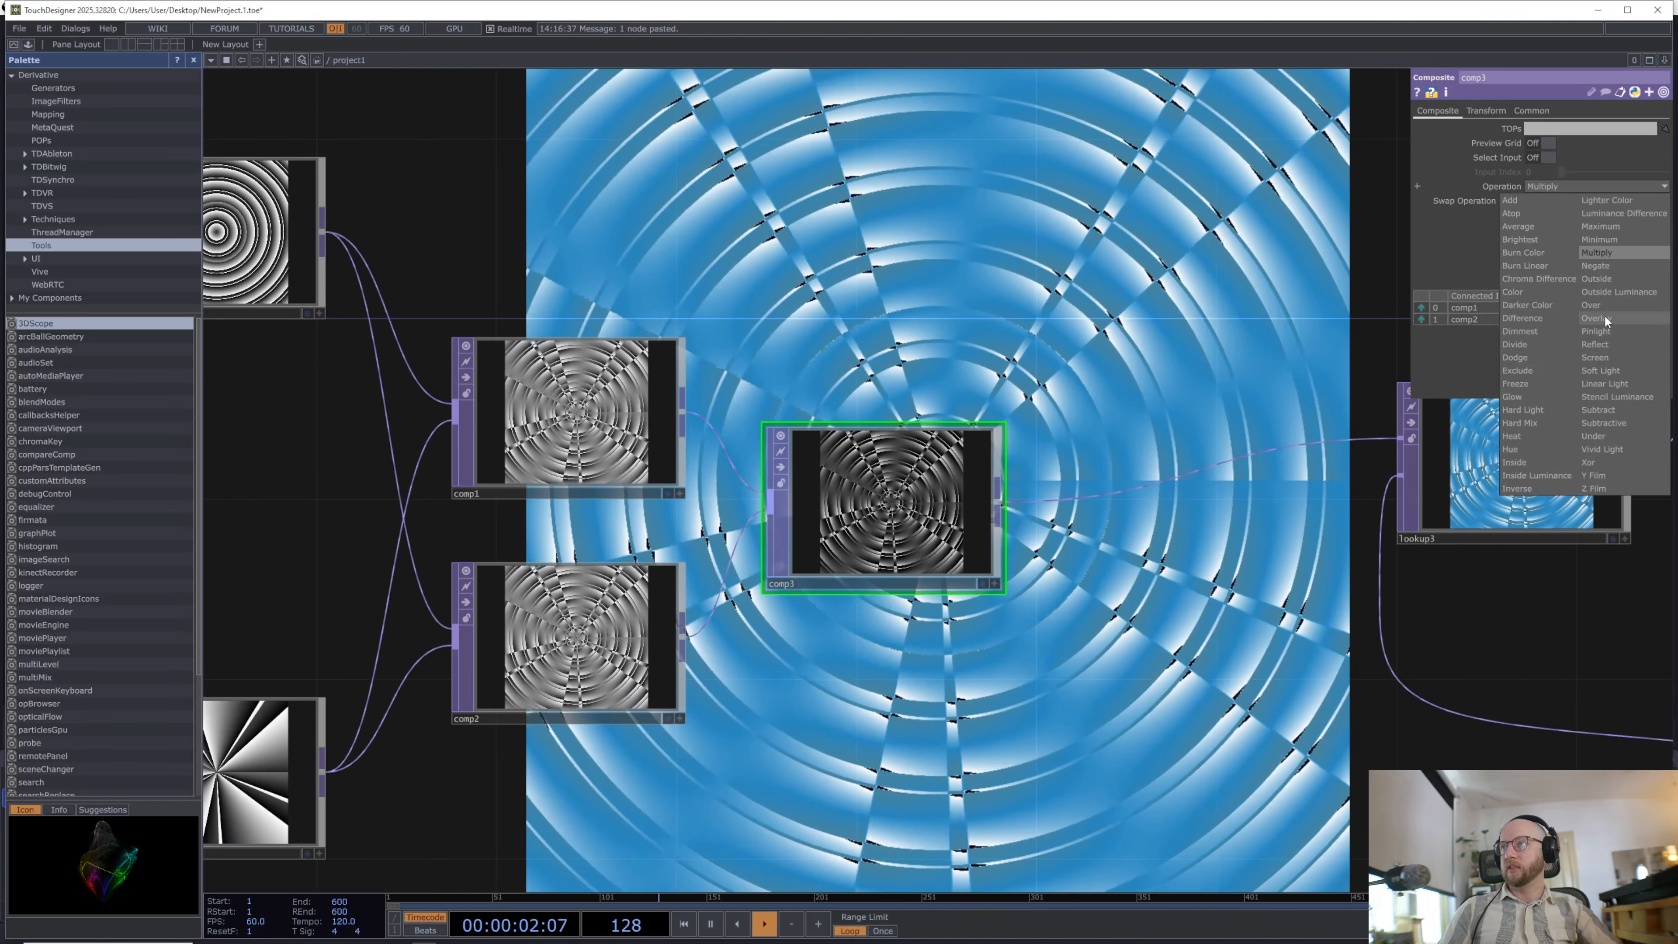
pyautogui.click(1618, 369)
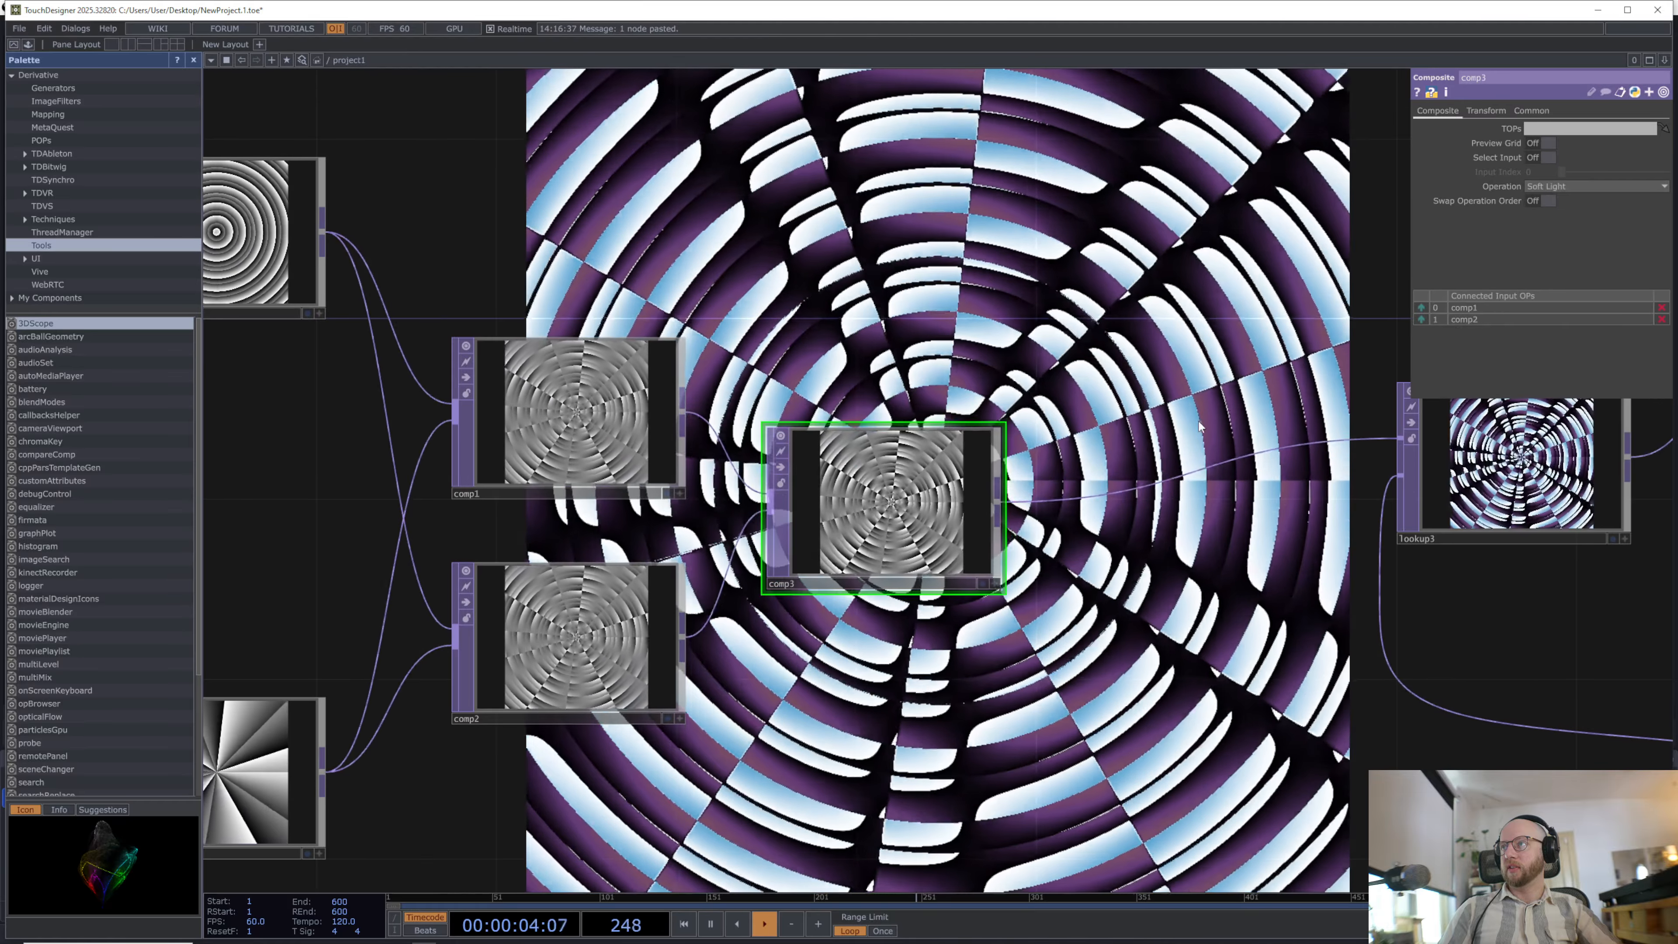
# Step: Set comp2's operation to Subtract
pyautogui.moveTo(1200, 618); pyautogui.dragTo(1212, 350)
pyautogui.click(574, 396)
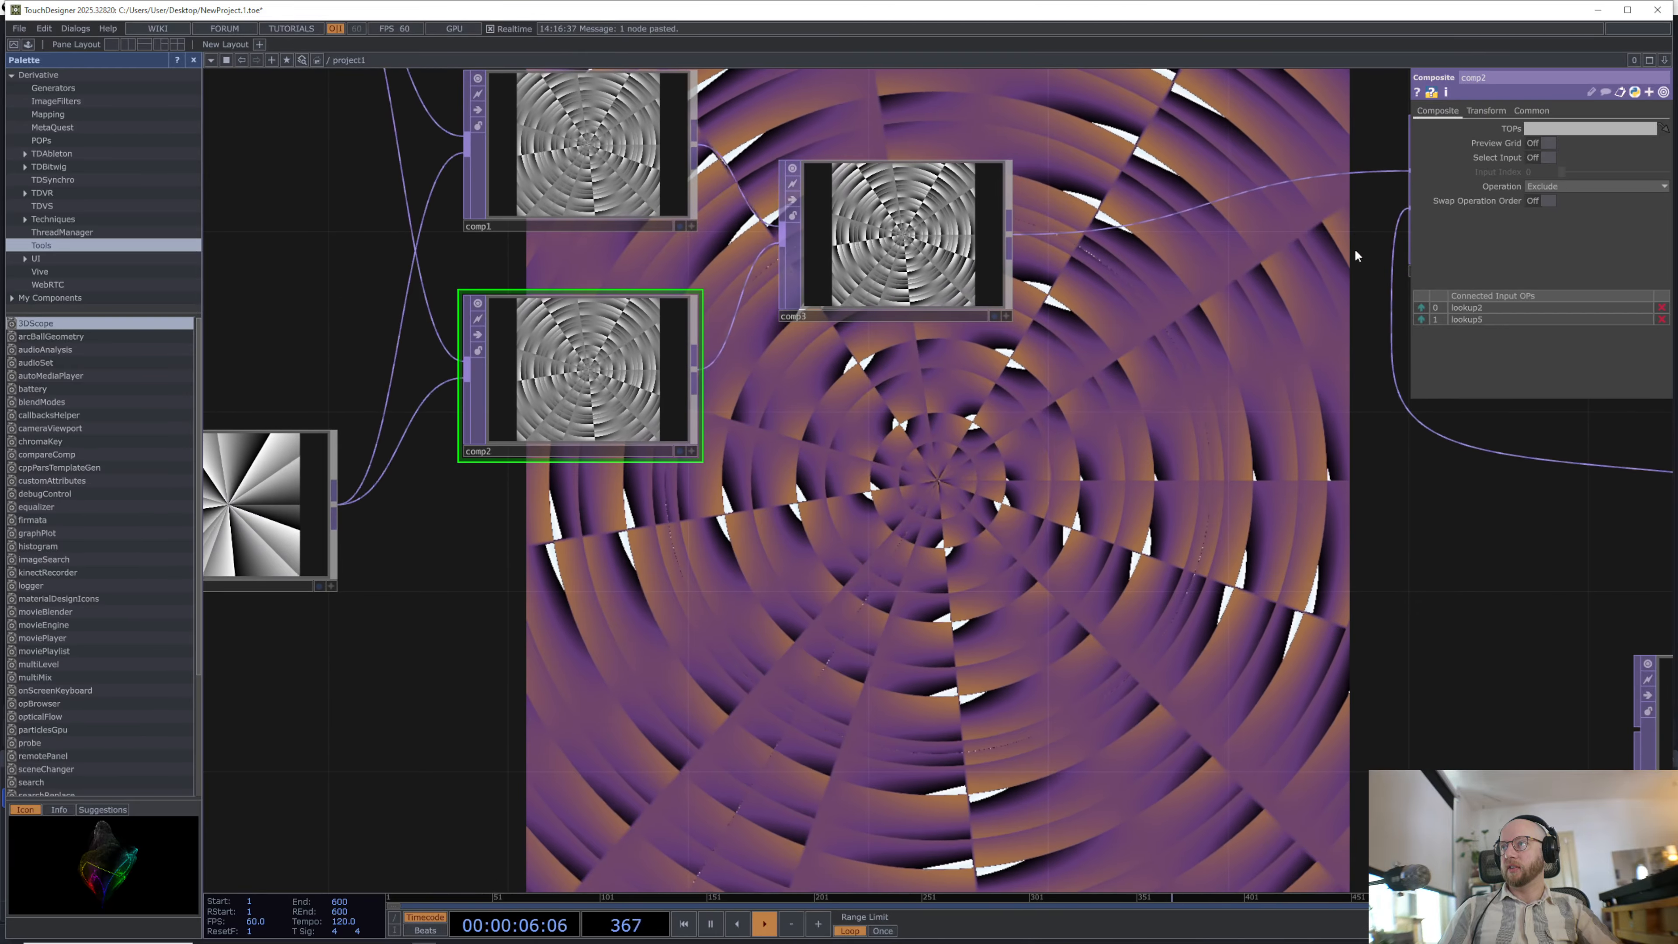
pyautogui.click(1581, 186)
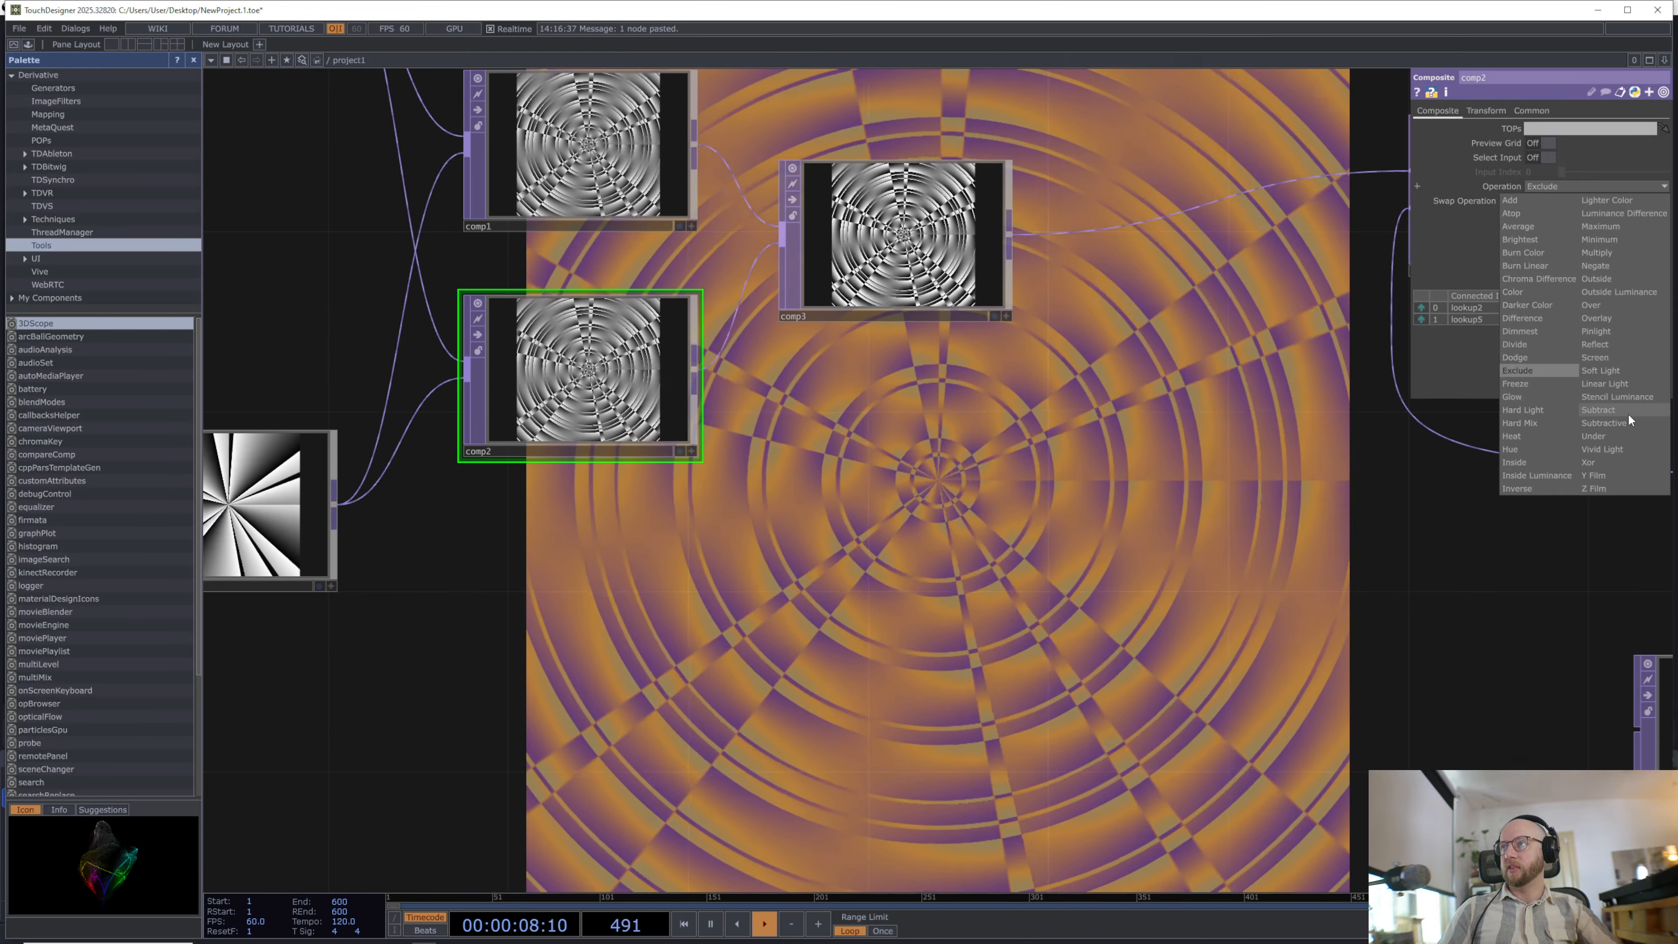
pyautogui.click(1629, 411)
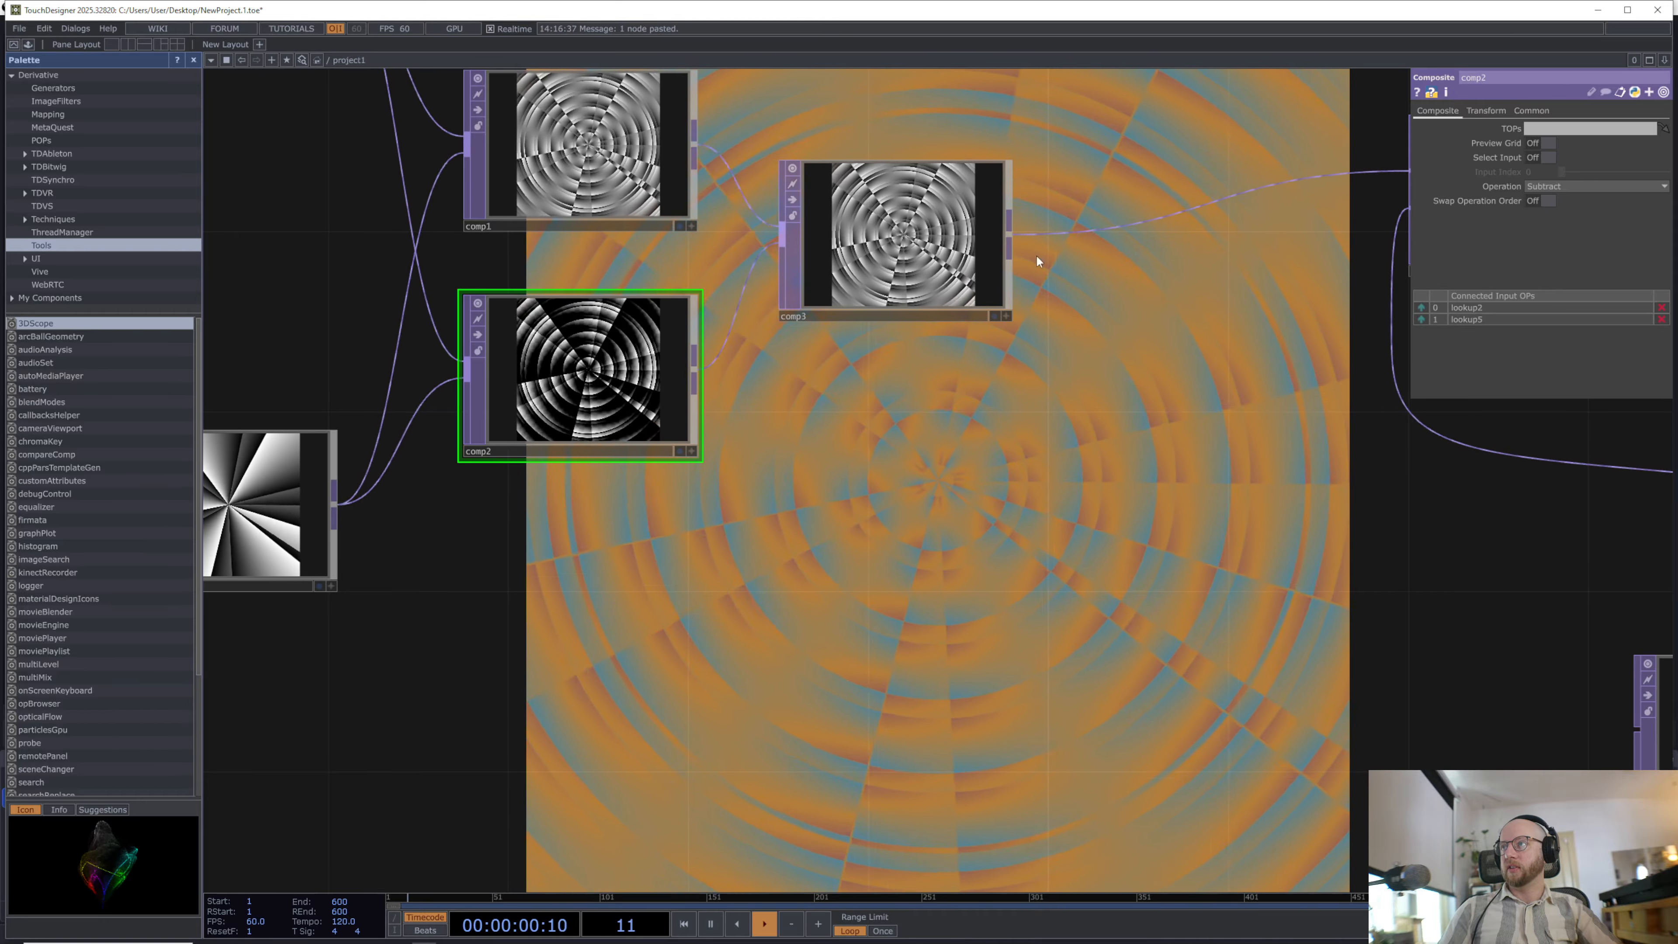
# Step: Set comp3's operation to Exclude, try Maximum, and go back to Exclude
pyautogui.click(943, 242)
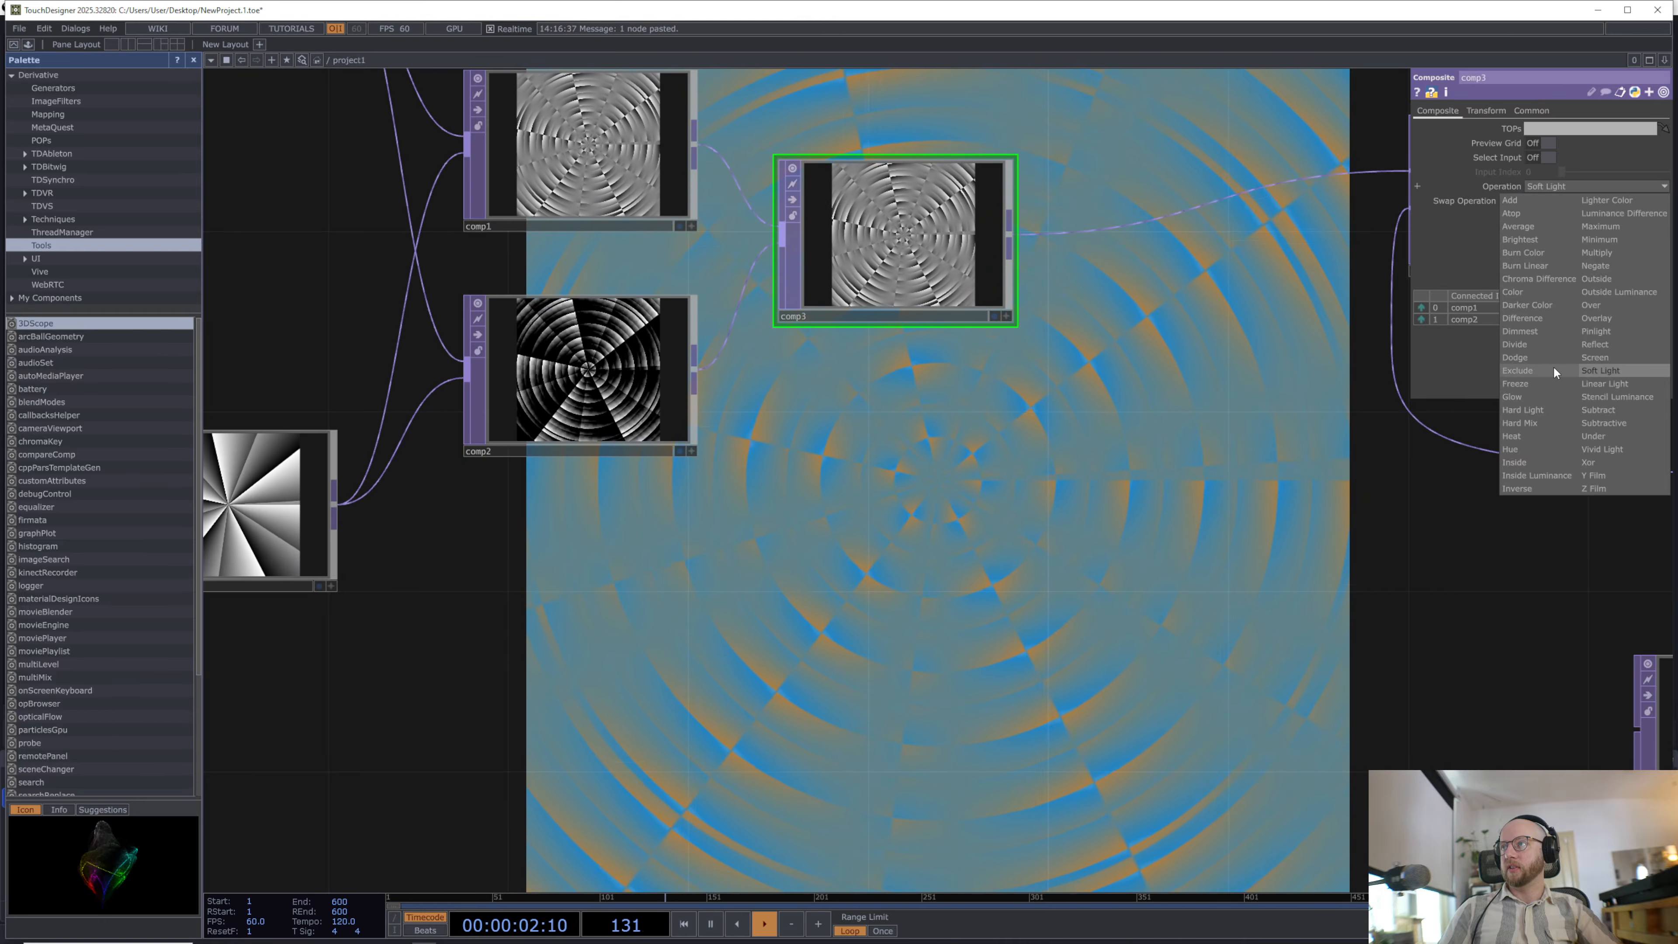
pyautogui.click(1553, 369)
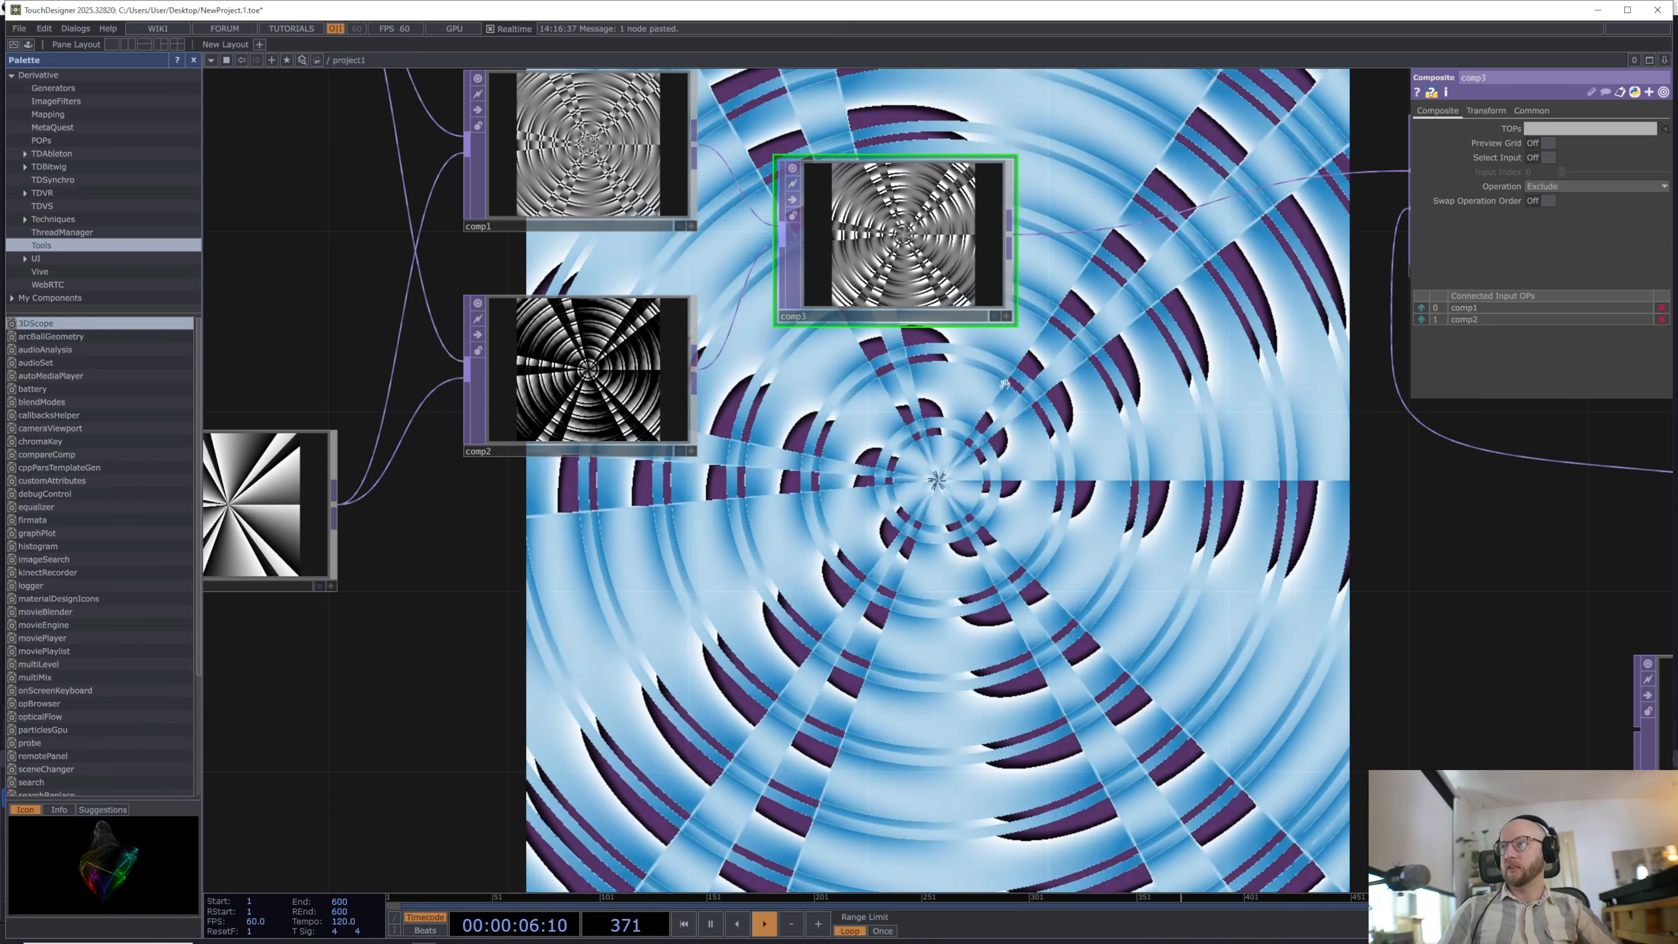
pyautogui.click(1596, 186)
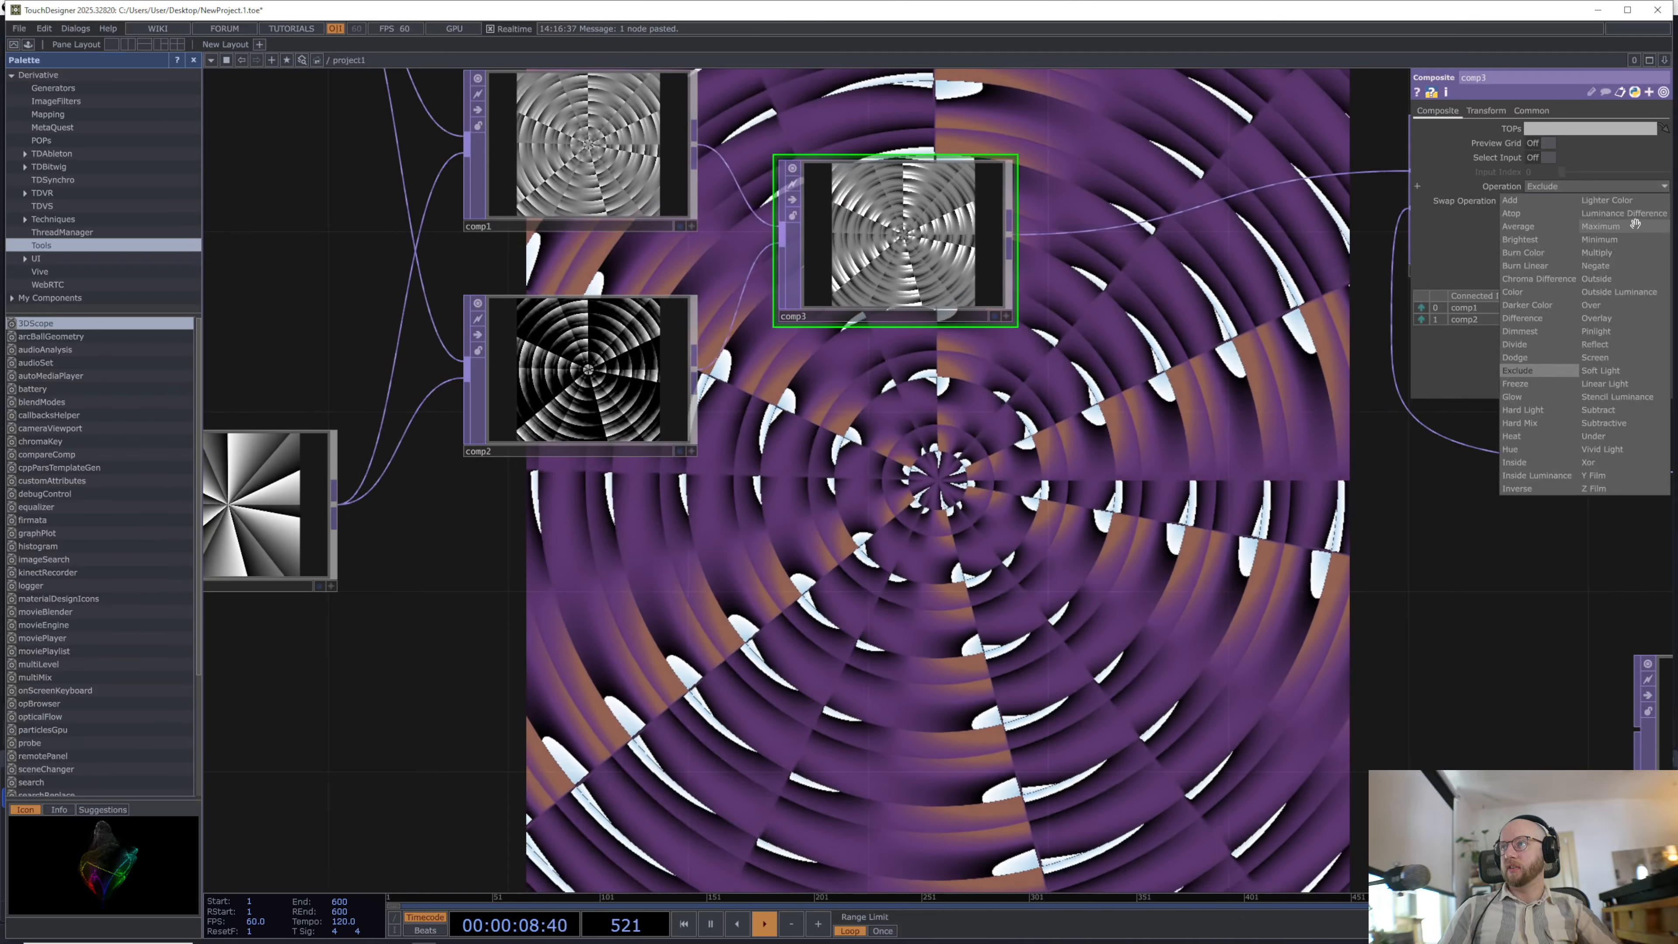
pyautogui.click(1633, 226)
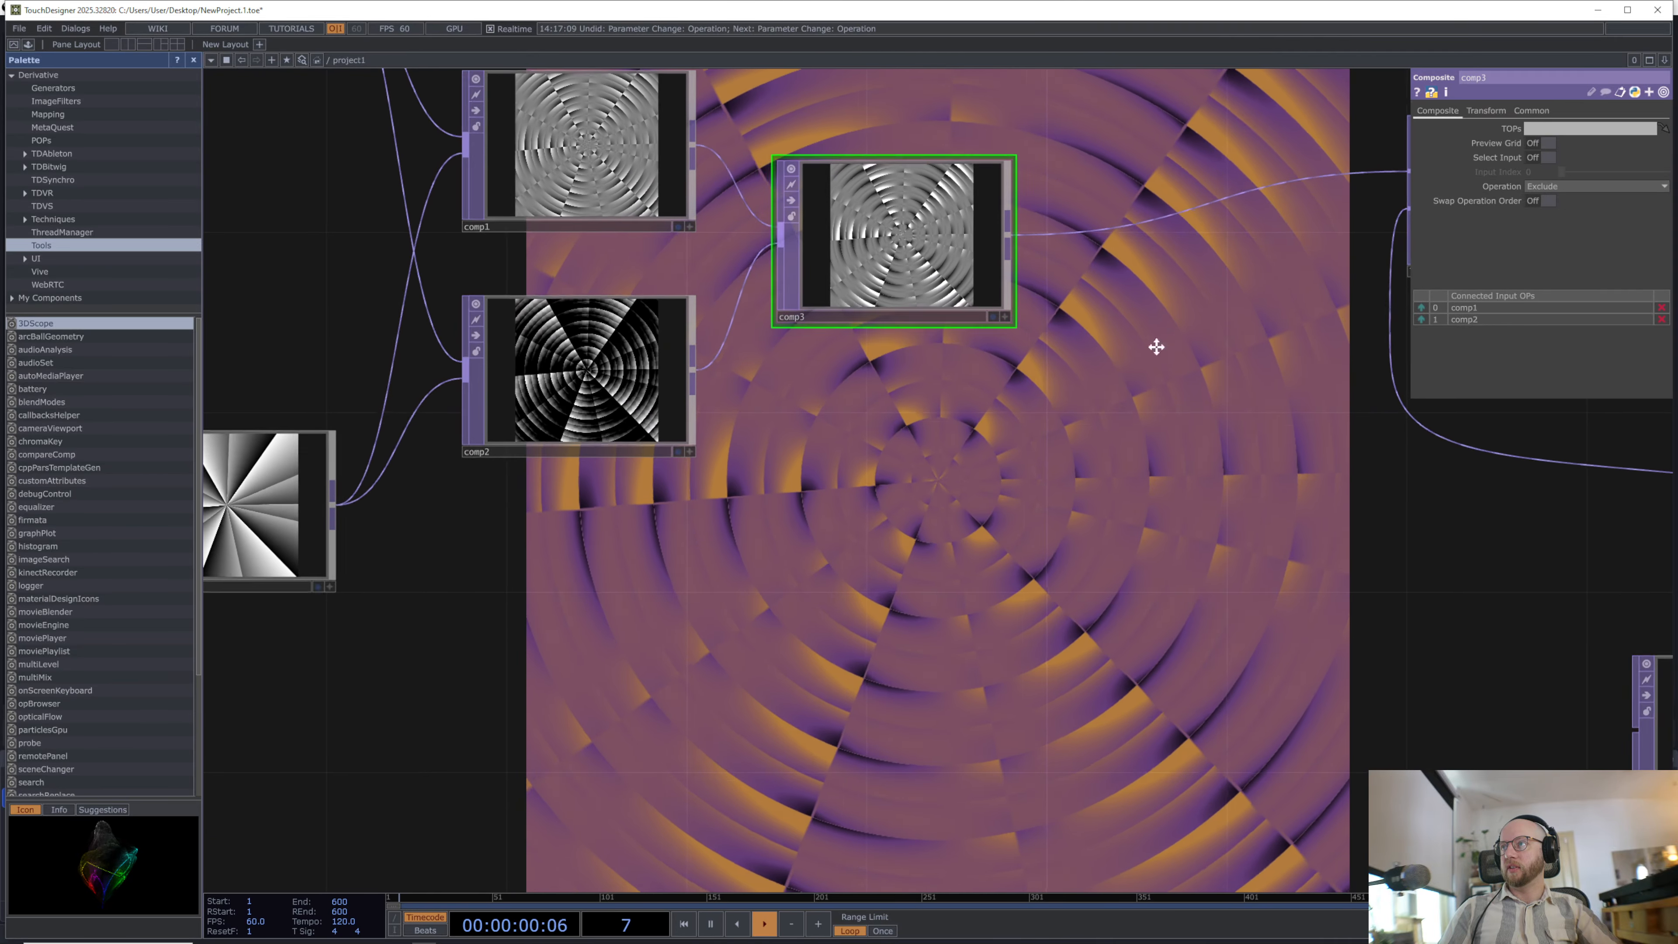
pyautogui.press('h')
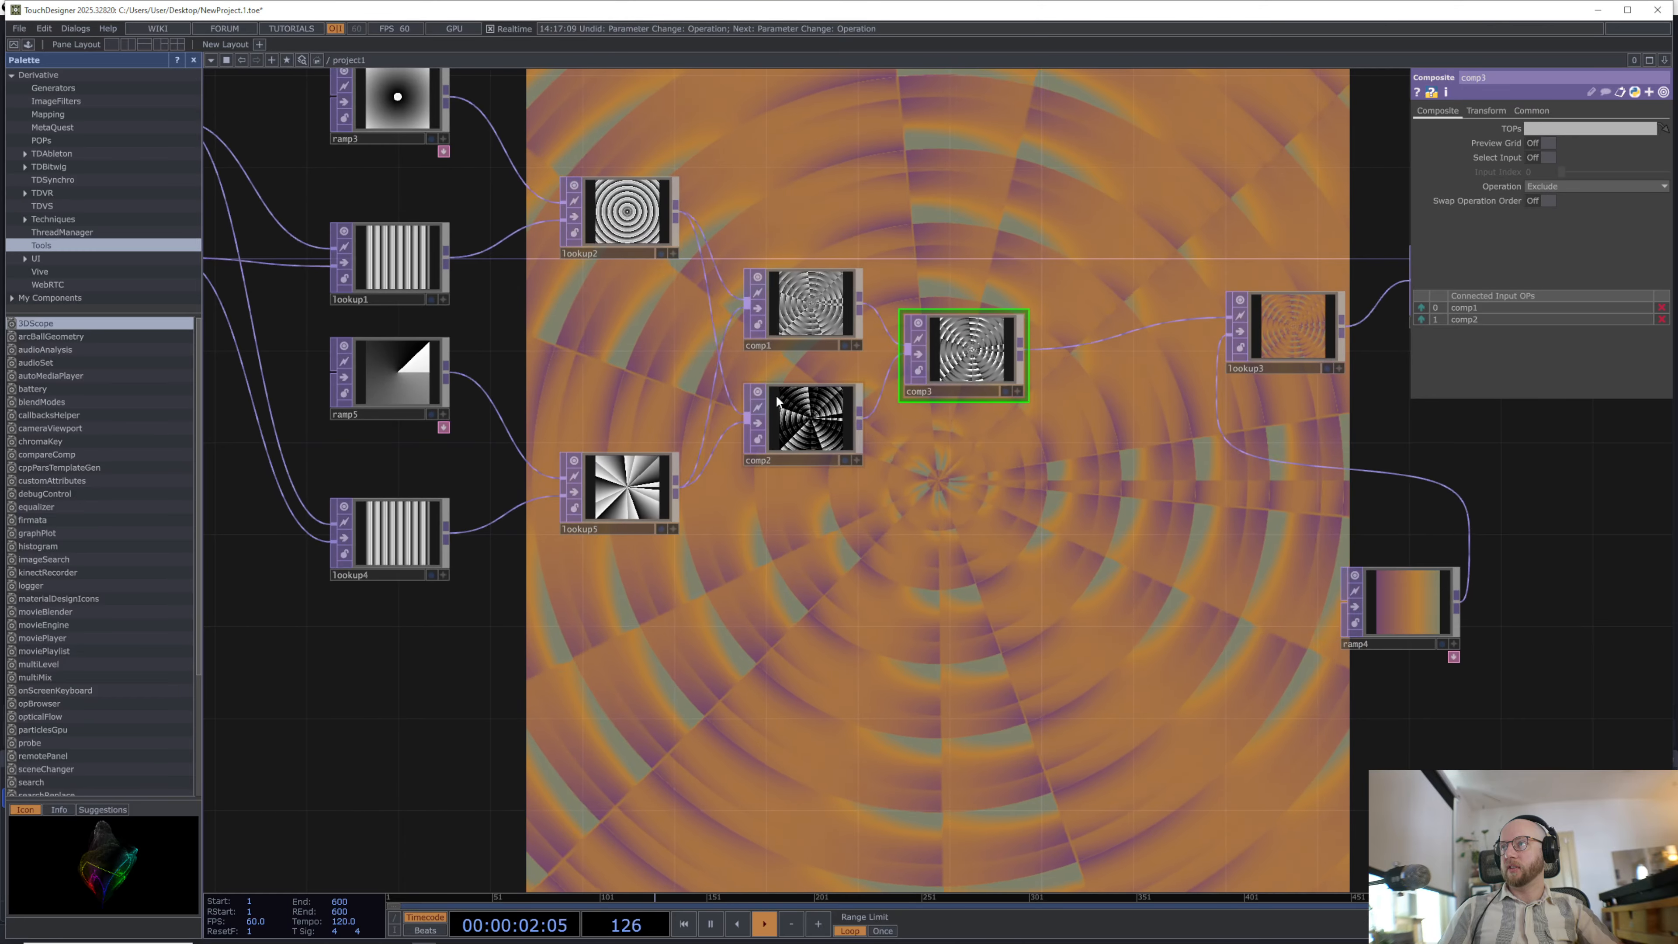
pyautogui.press('h')
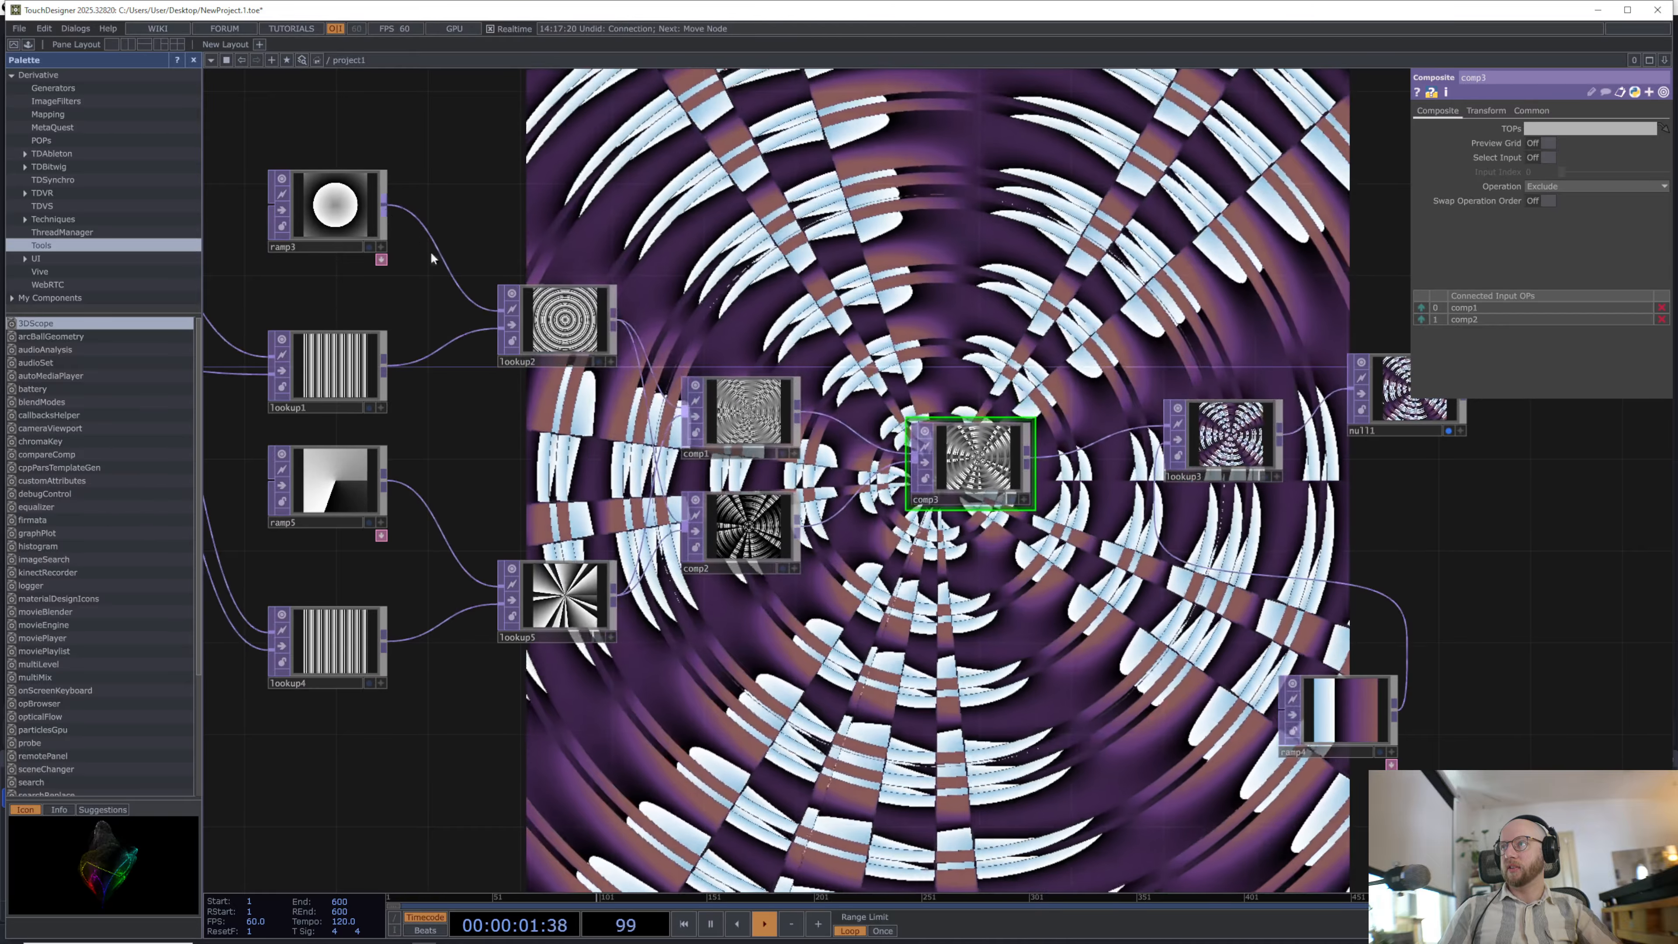
# Step: Connect ramp3 to comp2 as an additional input and set comp2's operation to Under
pyautogui.moveTo(384, 205); pyautogui.dragTo(685, 527)
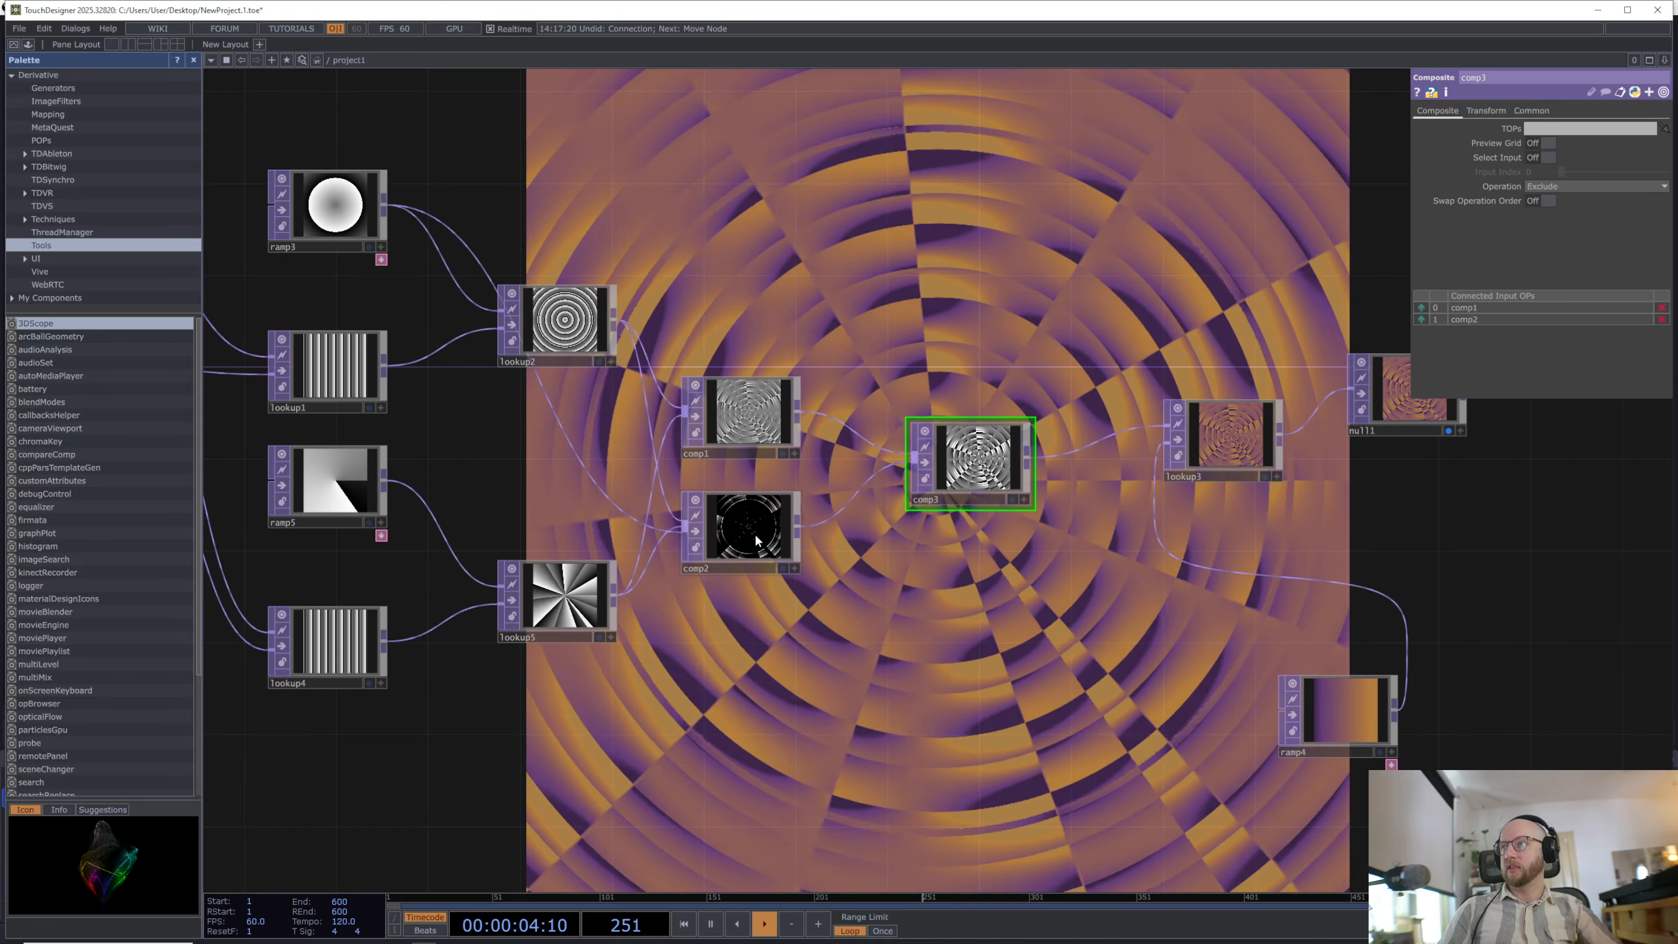
pyautogui.click(749, 526)
pyautogui.click(1586, 183)
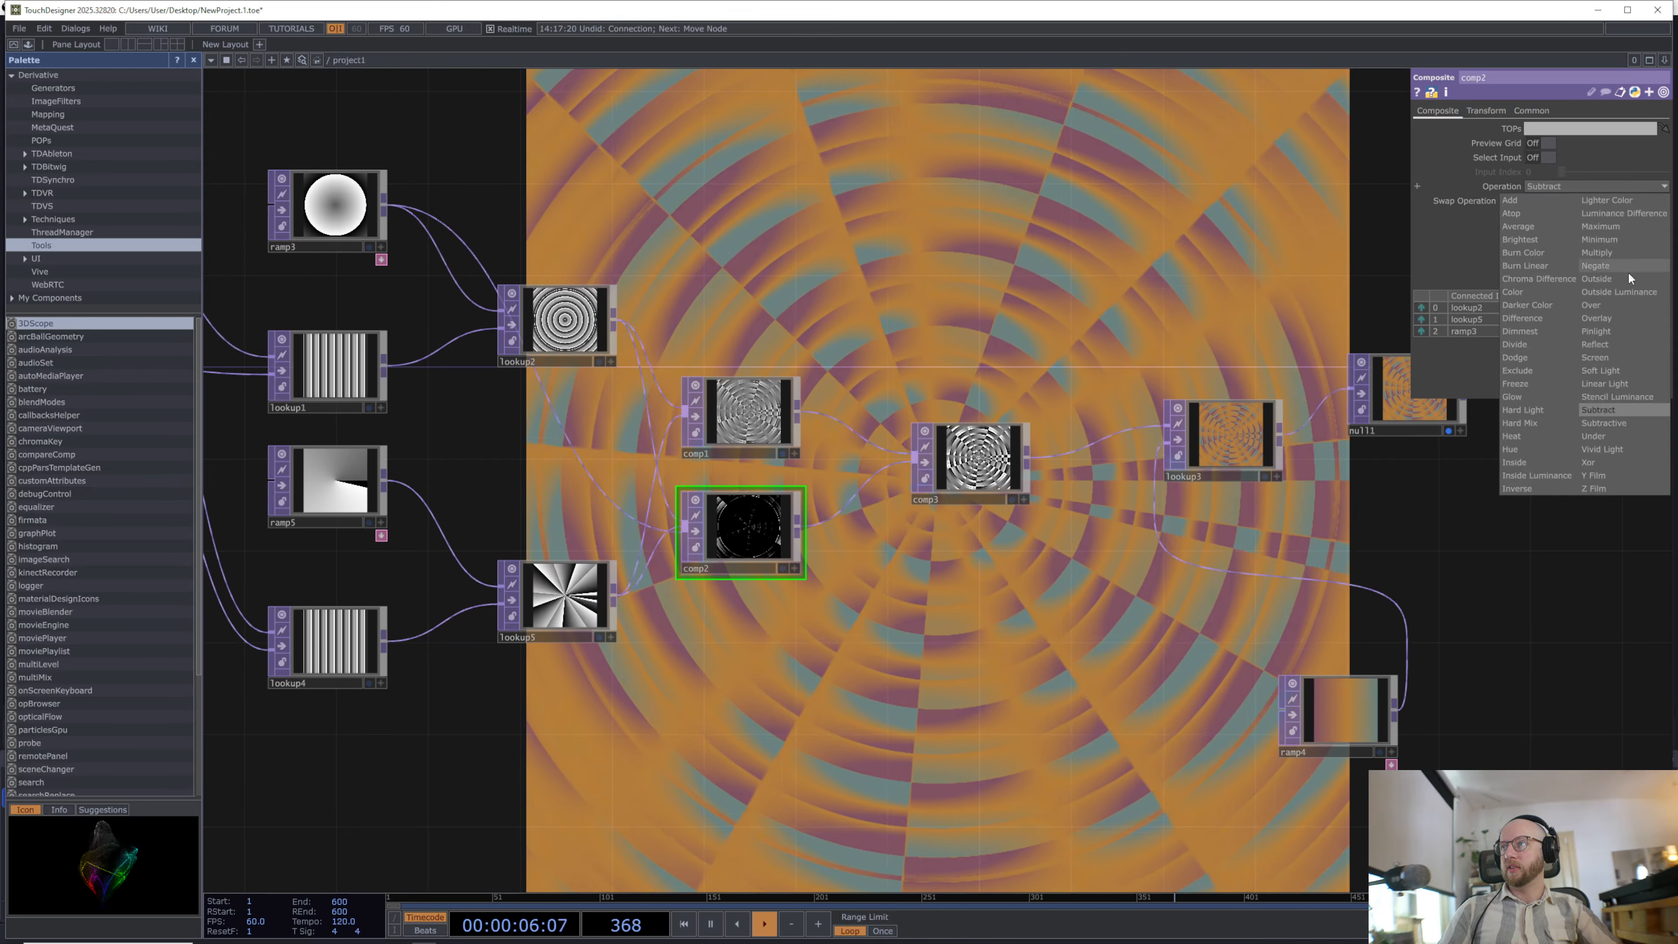
pyautogui.click(1629, 274)
pyautogui.hotkey('ctrl', 'z')
pyautogui.click(1577, 184)
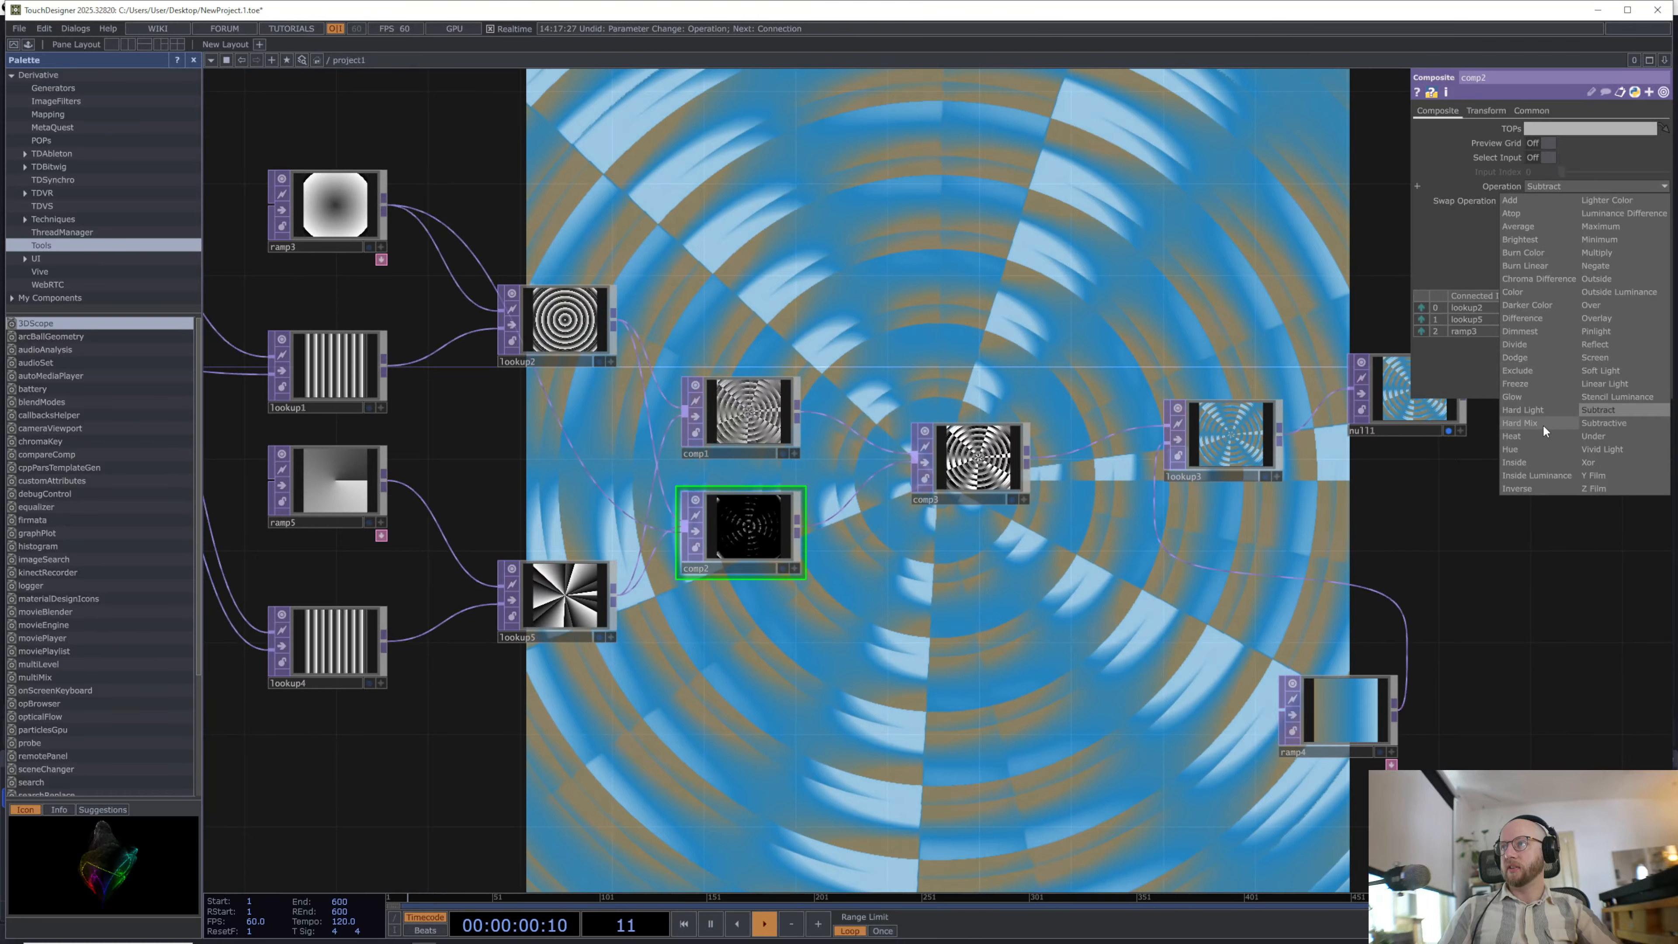
pyautogui.click(1621, 436)
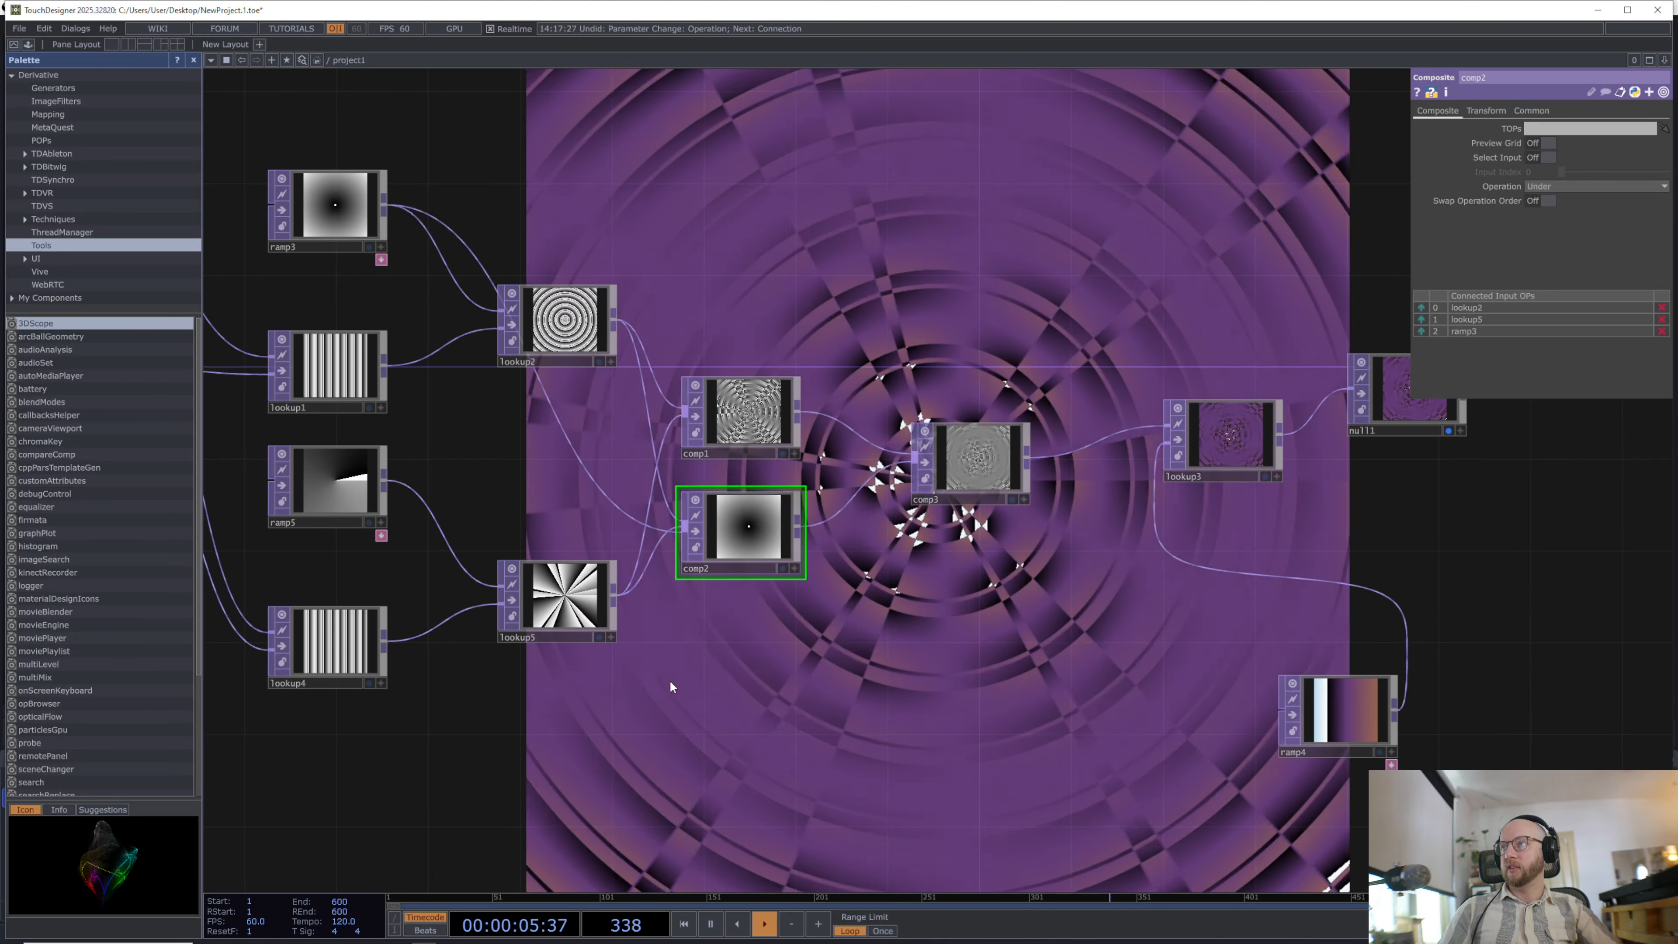
# Step: Reposition ramp1 and ramp2 farther apart so they sit beside the lookup1 and lookup4 nodes they feed
pyautogui.moveTo(672, 687); pyautogui.dragTo(1018, 657)
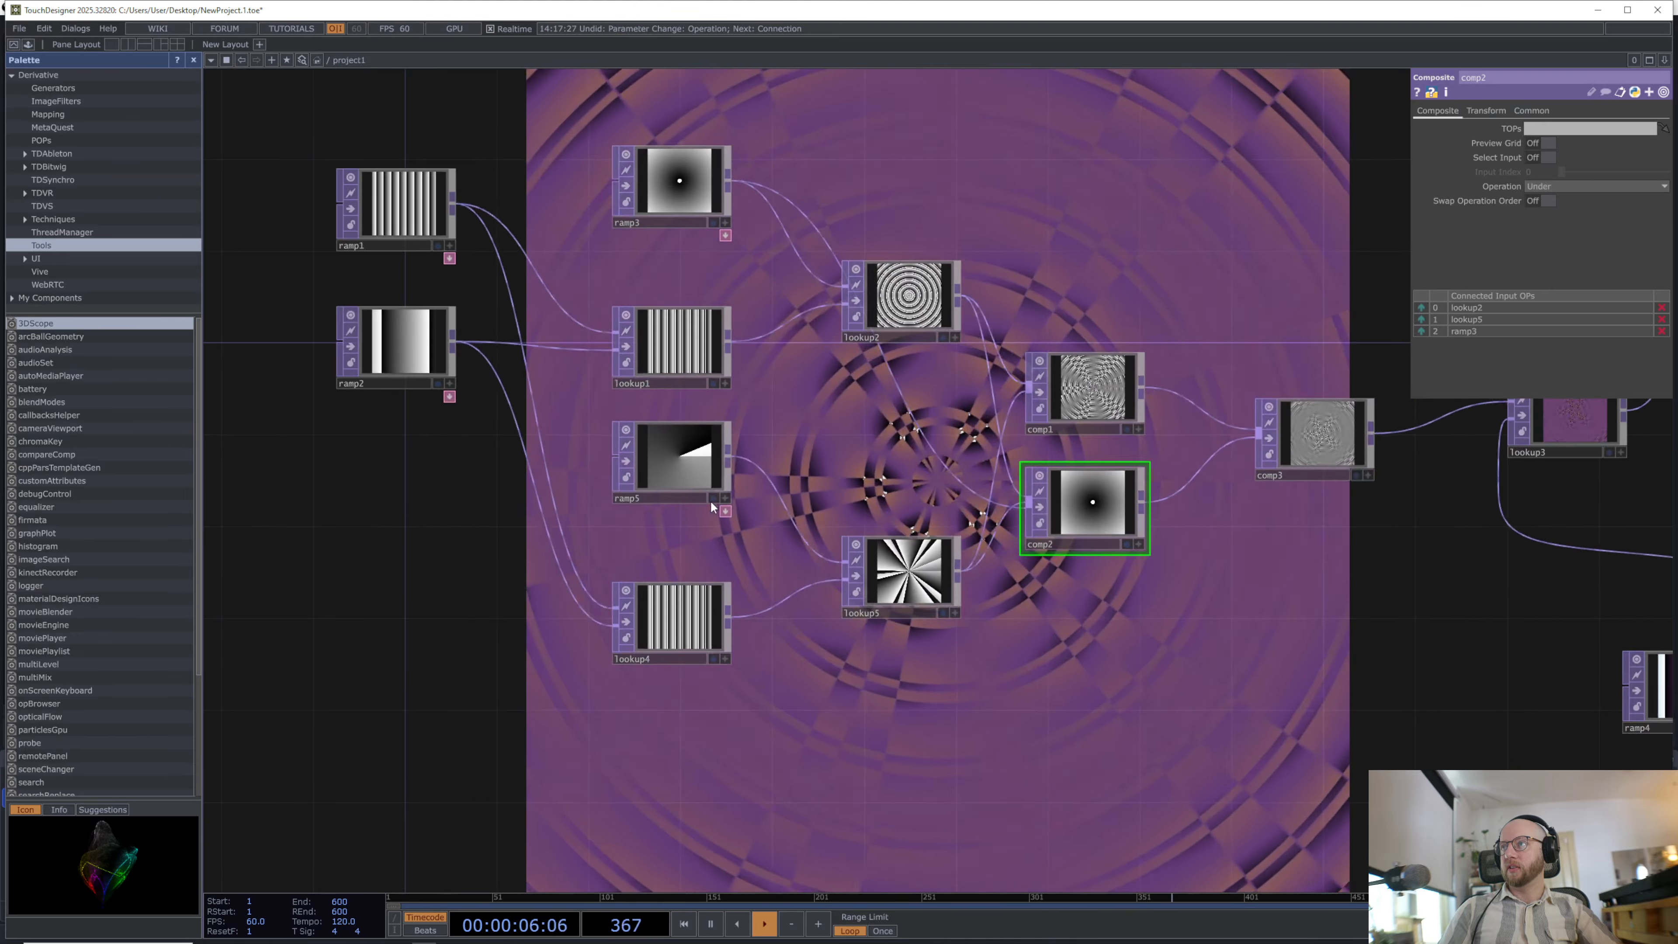
pyautogui.click(697, 605)
pyautogui.moveTo(506, 660); pyautogui.dragTo(303, 710)
pyautogui.scroll(-3, 303, 709)
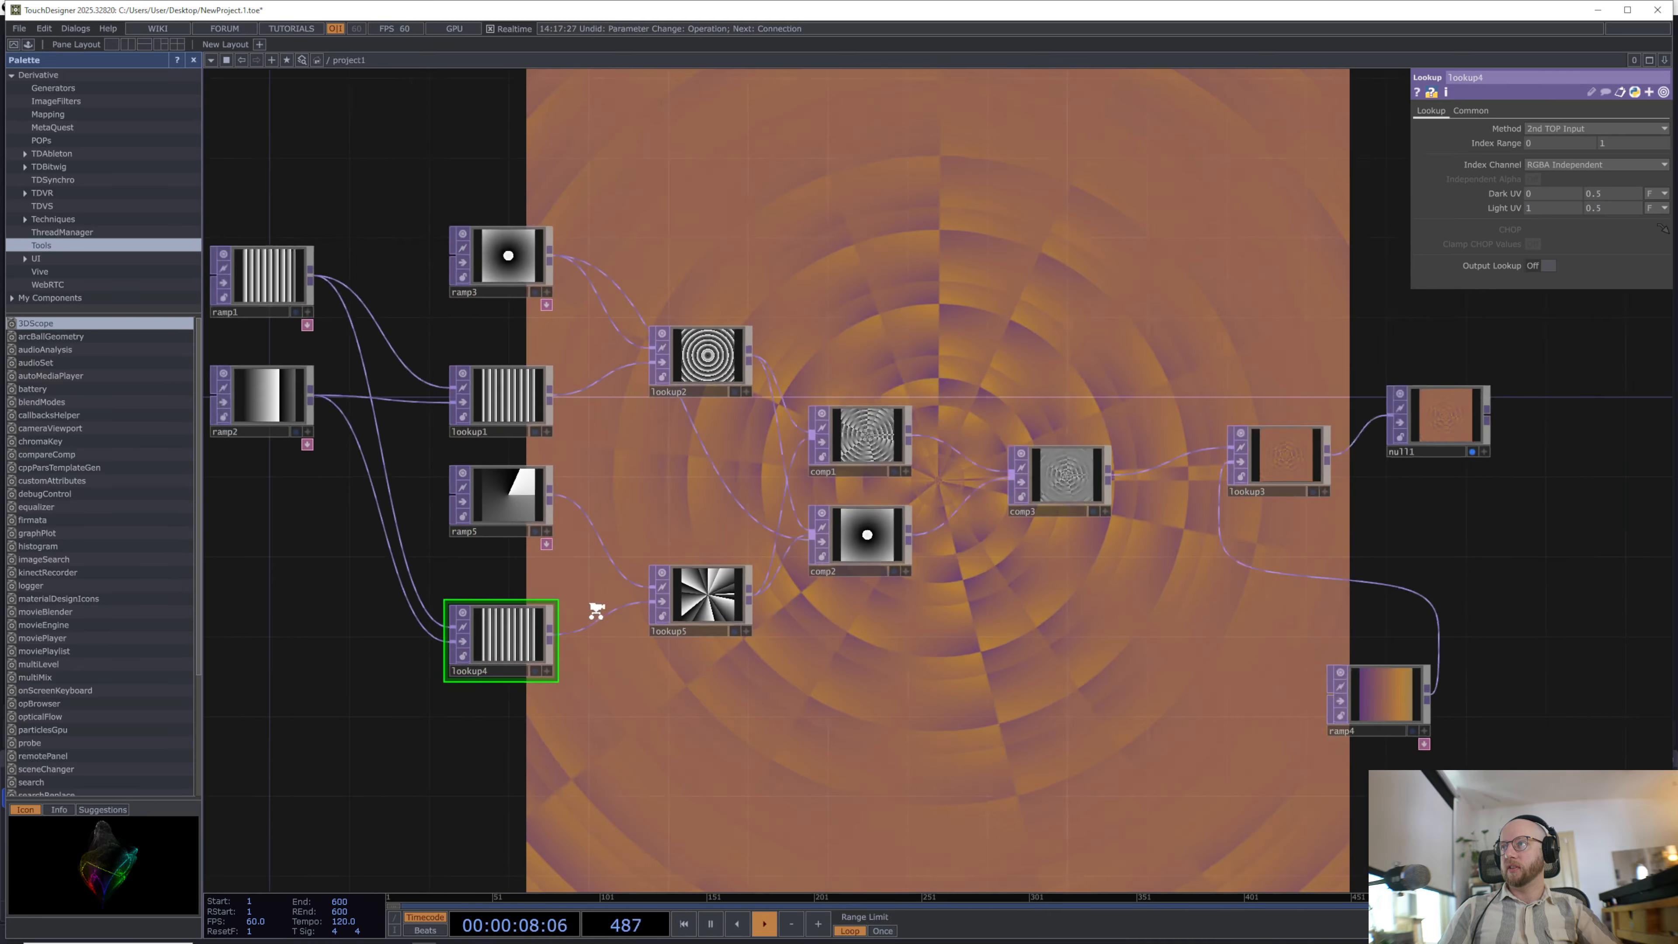
pyautogui.moveTo(286, 431); pyautogui.dragTo(237, 565)
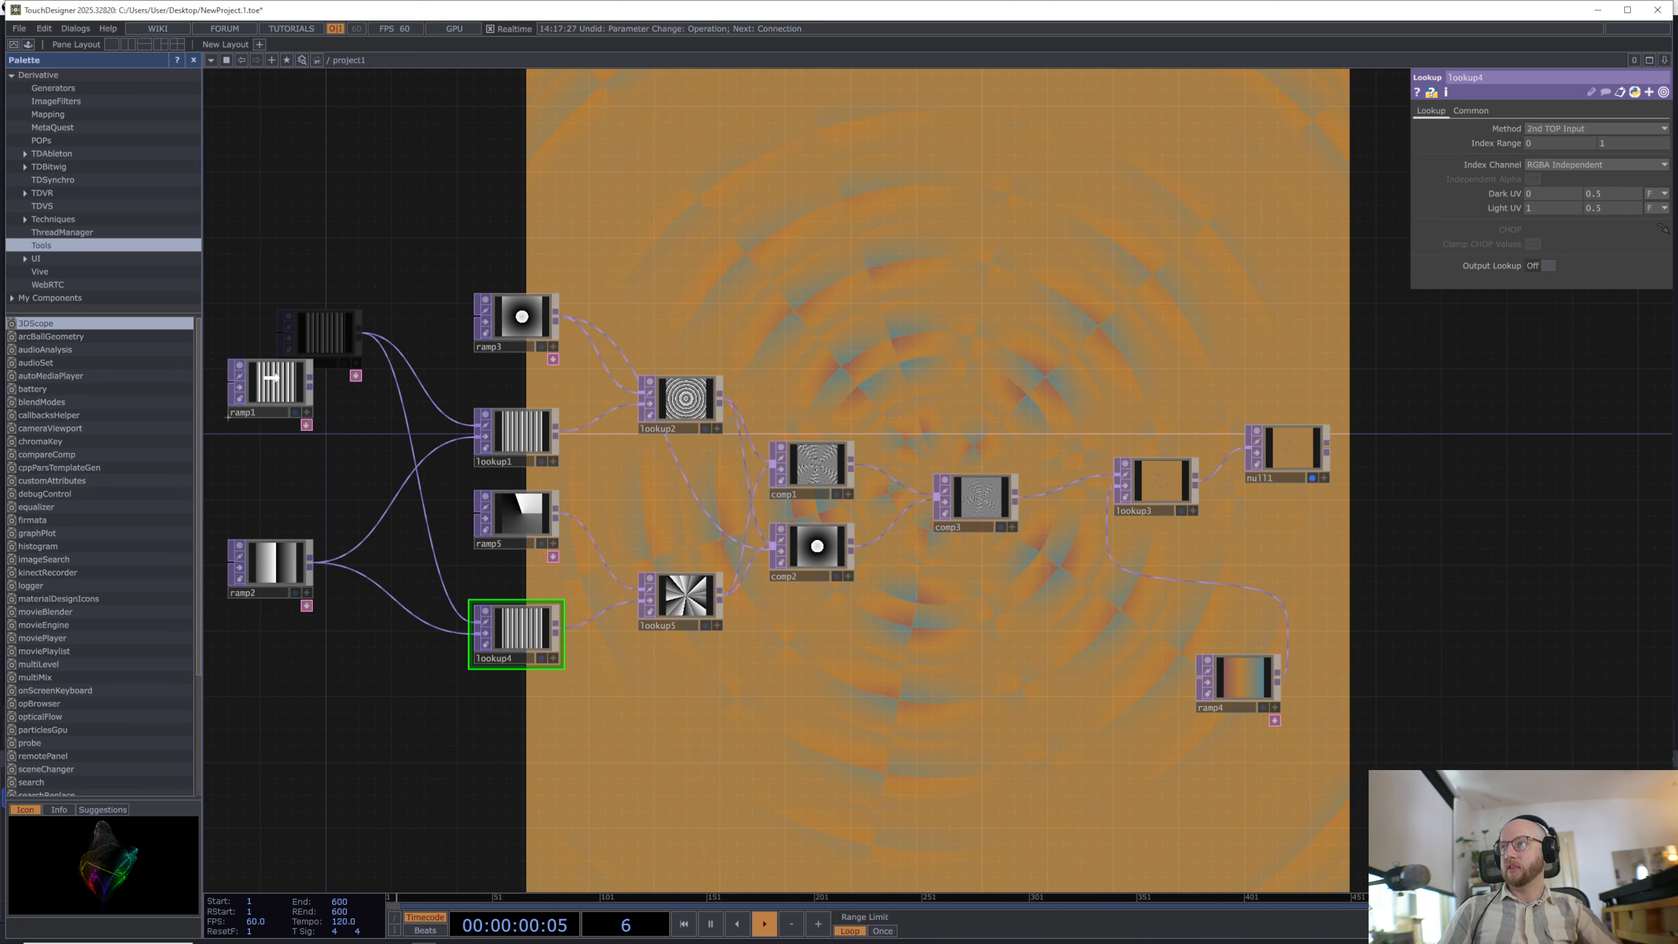
# Step: Place ramp4 directly below comp3 and line up lookup3 and null1 in a row after them
pyautogui.moveTo(846, 302); pyautogui.dragTo(600, 267)
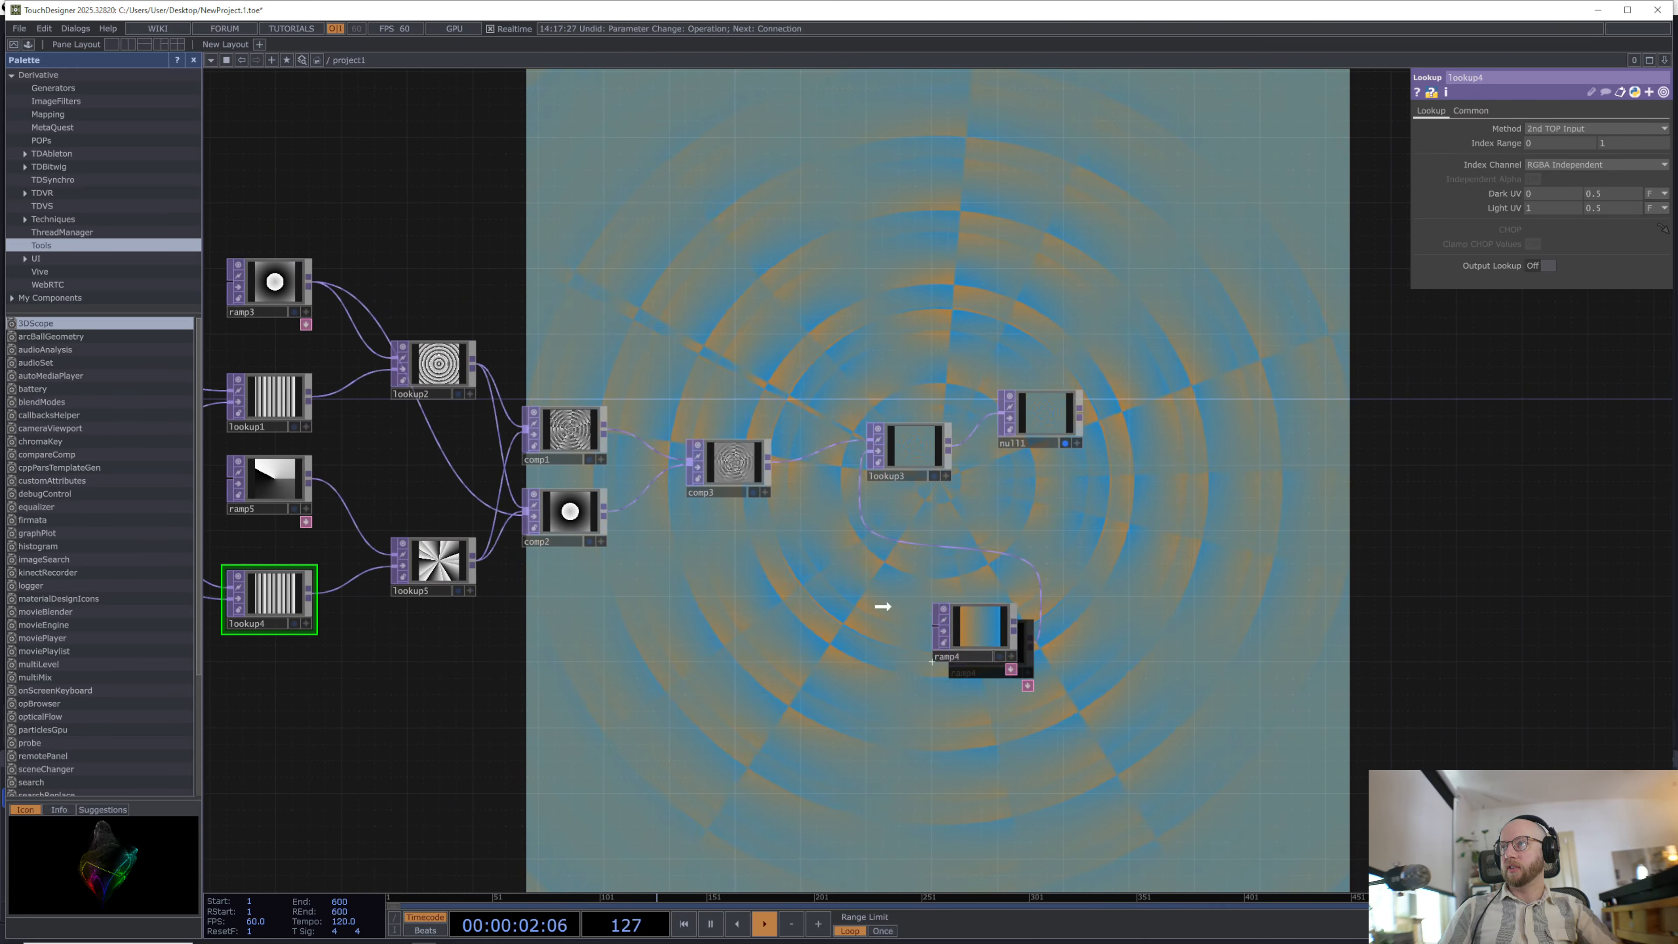
pyautogui.click(740, 559)
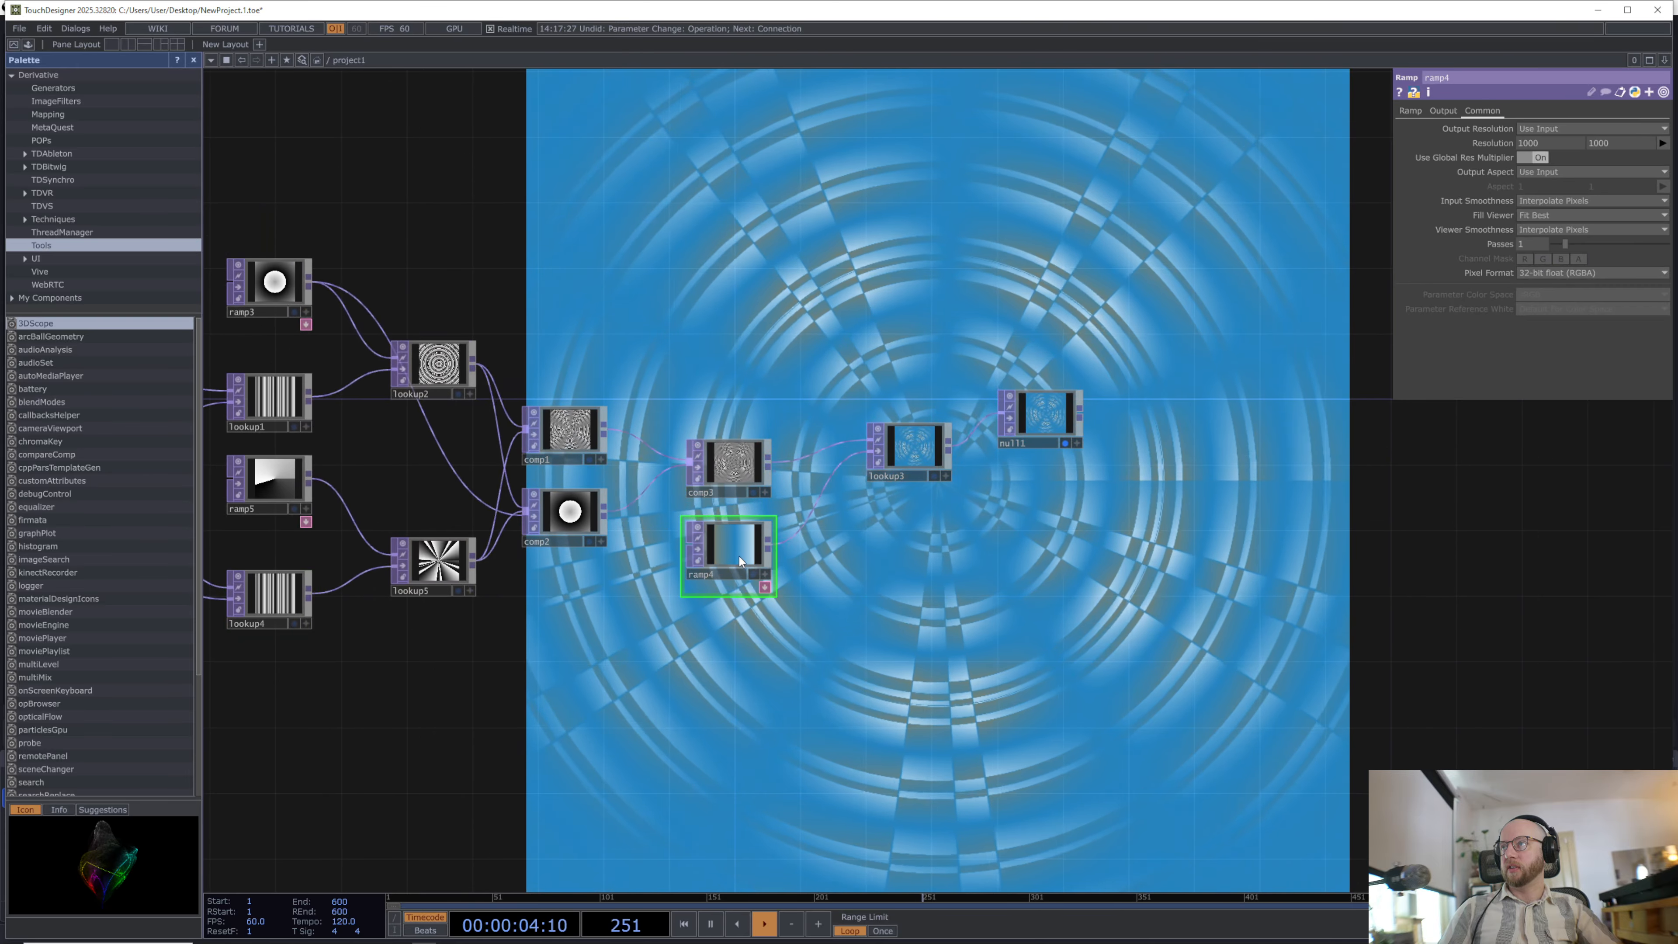
pyautogui.scroll(2, 739, 556)
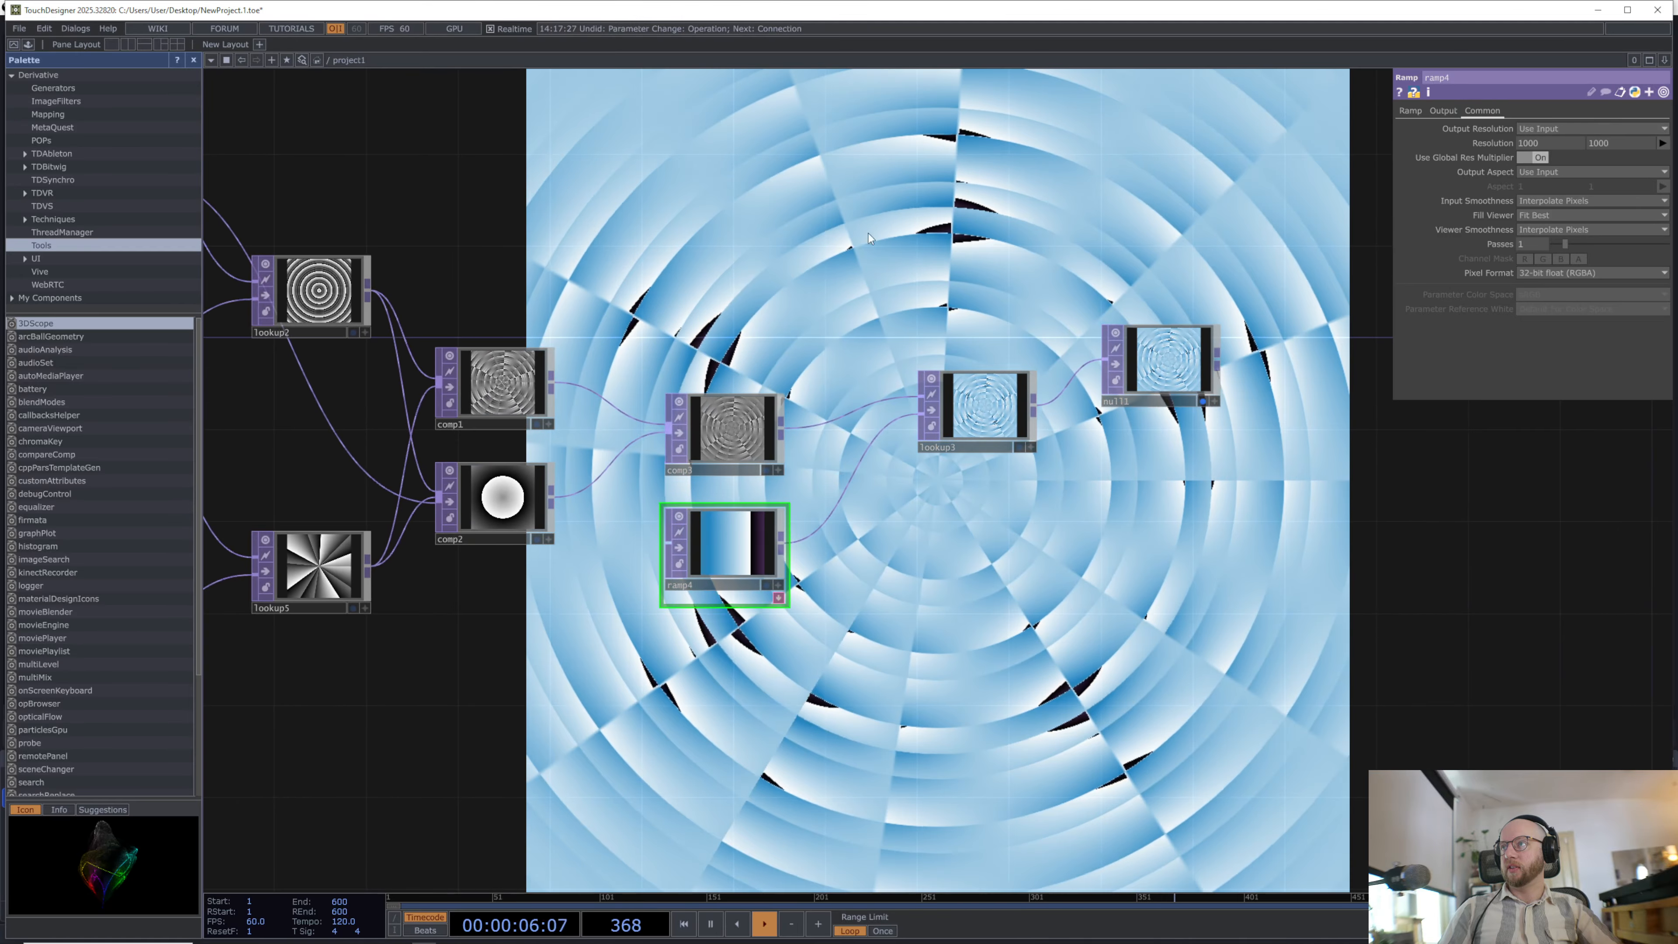
pyautogui.moveTo(990, 430); pyautogui.dragTo(989, 476)
pyautogui.moveTo(1166, 393); pyautogui.dragTo(1168, 483)
pyautogui.moveTo(772, 310); pyautogui.dragTo(1083, 368)
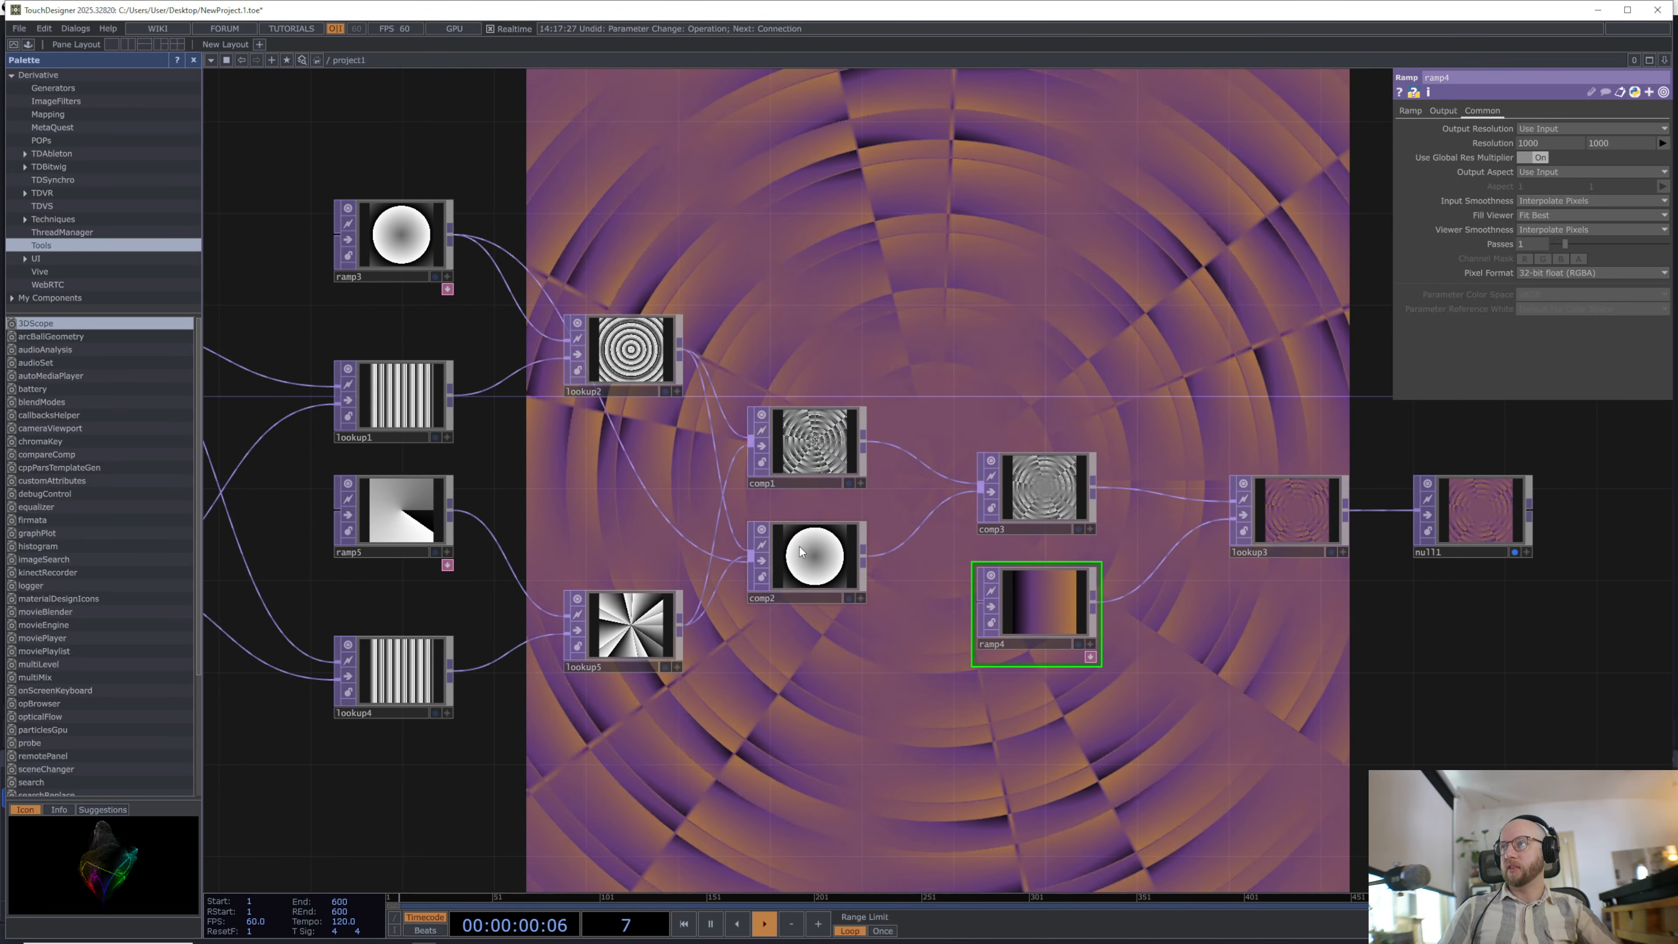
# Step: Try the Radial type on ramp3 and settle on Horizontal
pyautogui.click(814, 556)
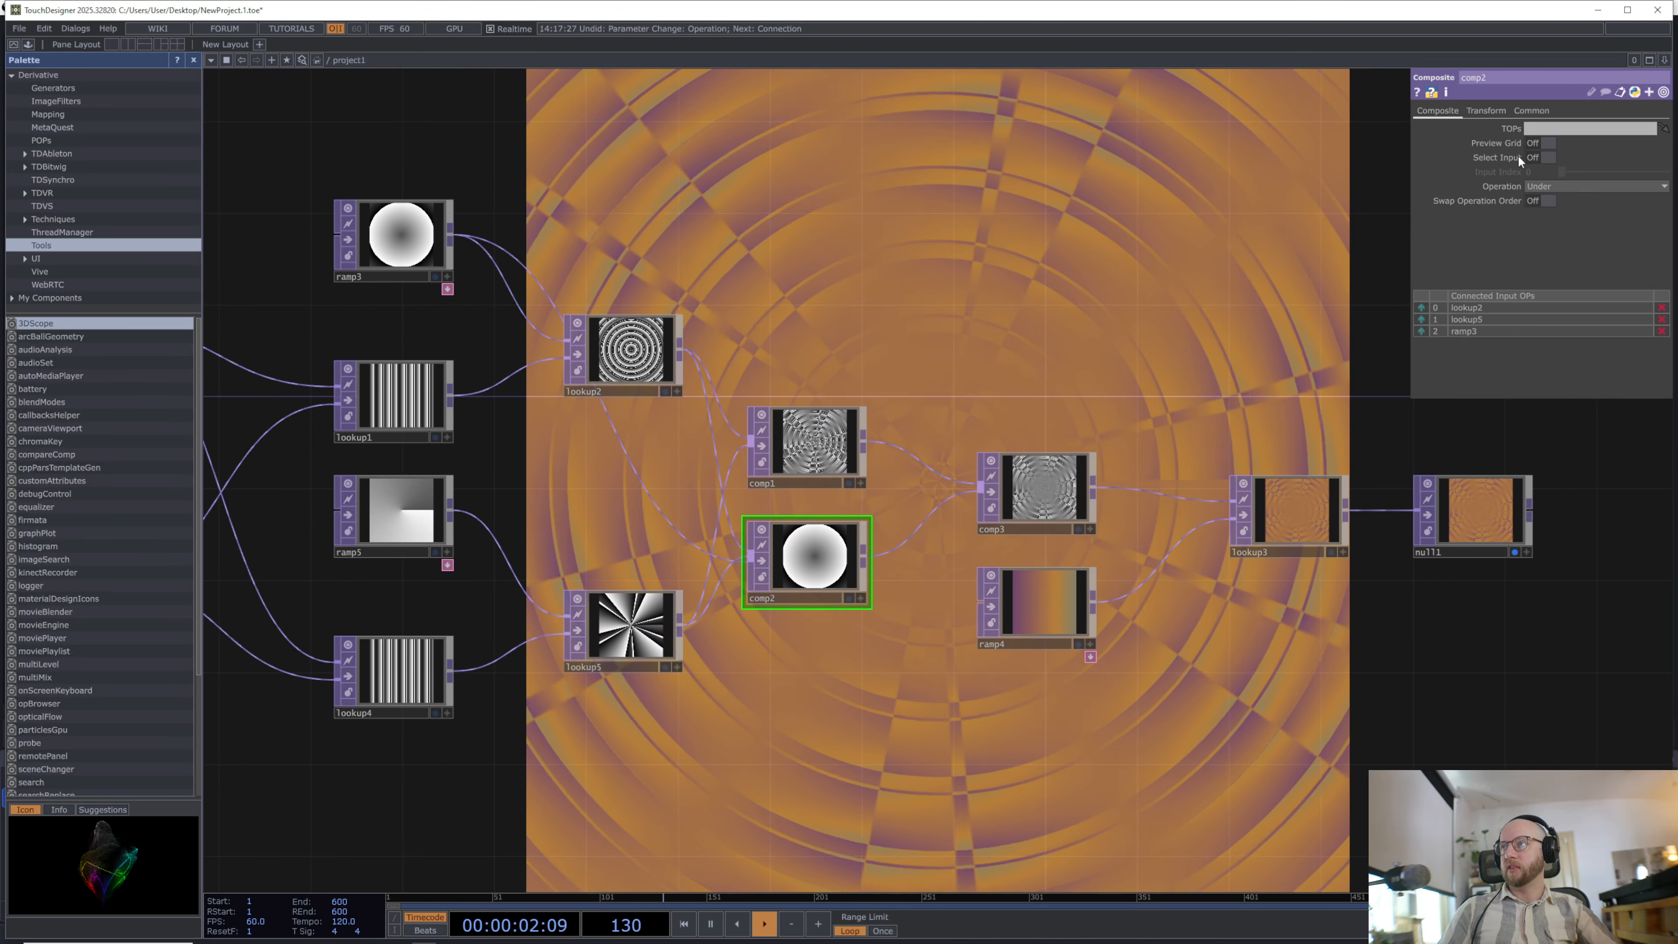
pyautogui.moveTo(970, 271); pyautogui.dragTo(1106, 300)
pyautogui.click(559, 269)
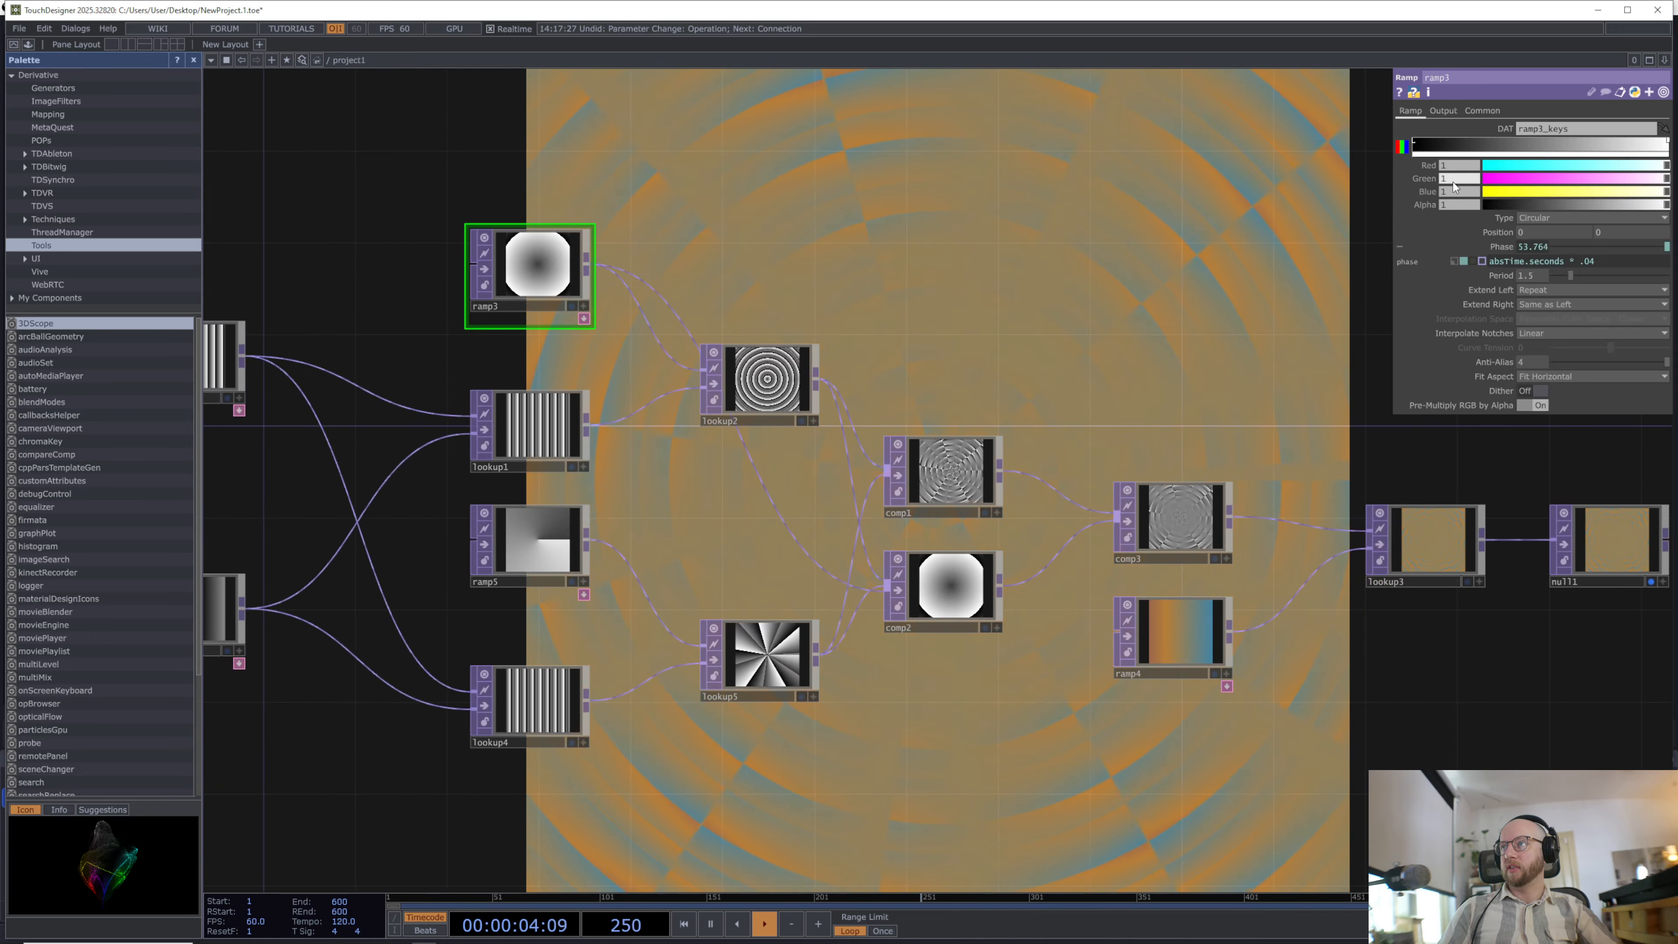
pyautogui.click(1549, 216)
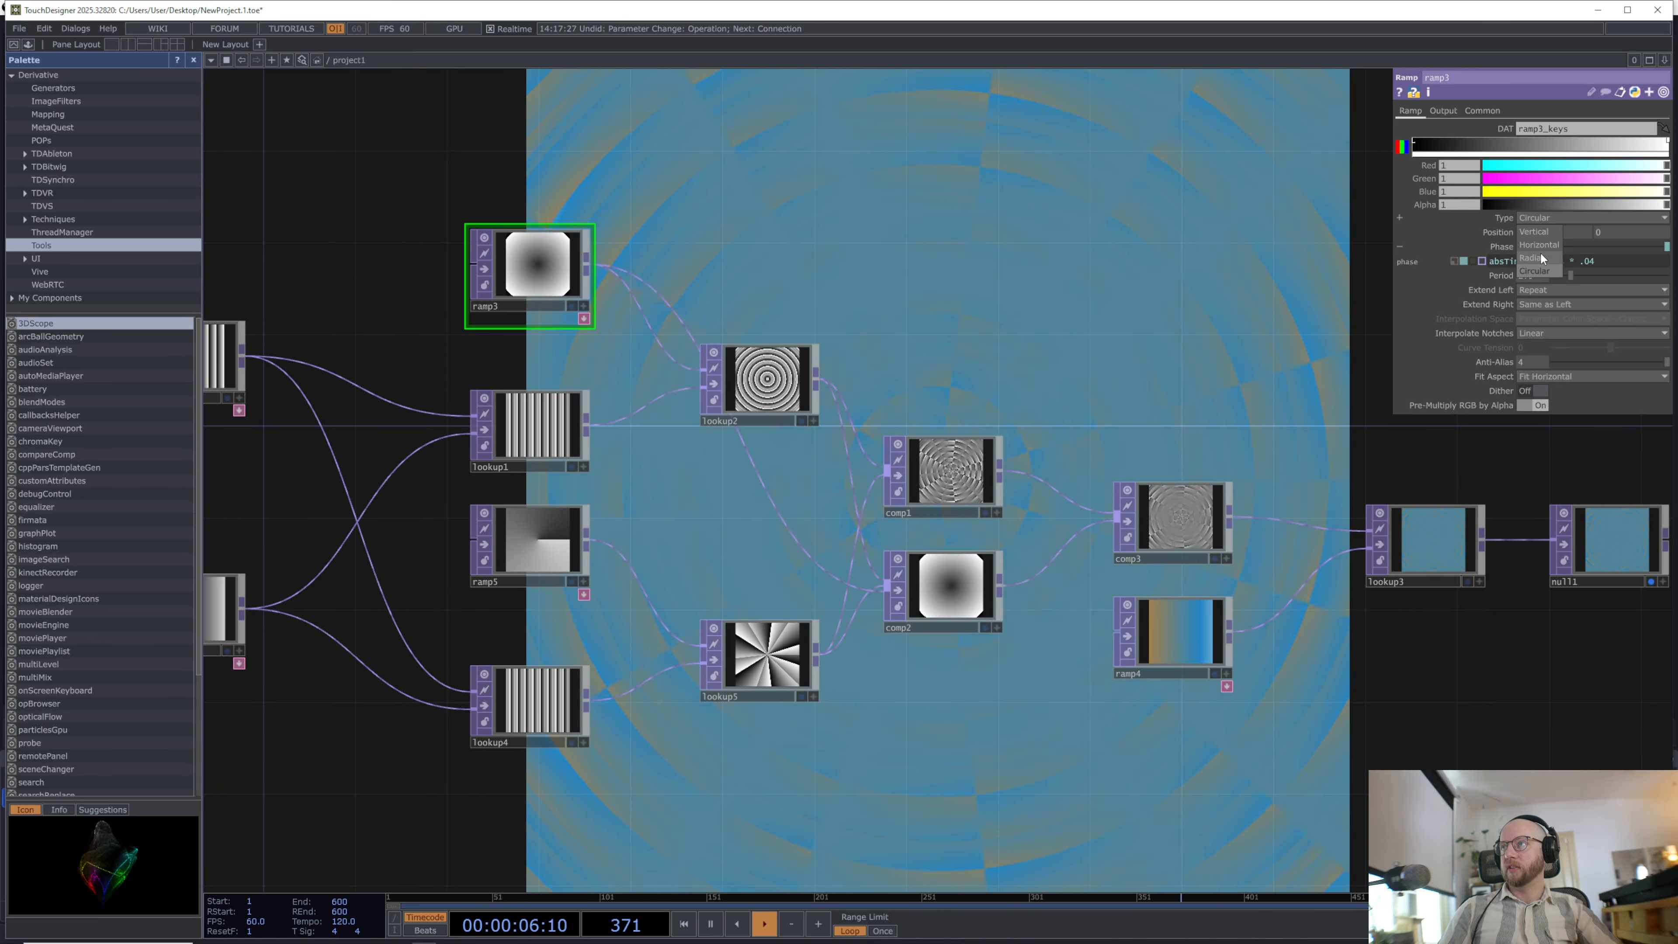
pyautogui.click(1553, 216)
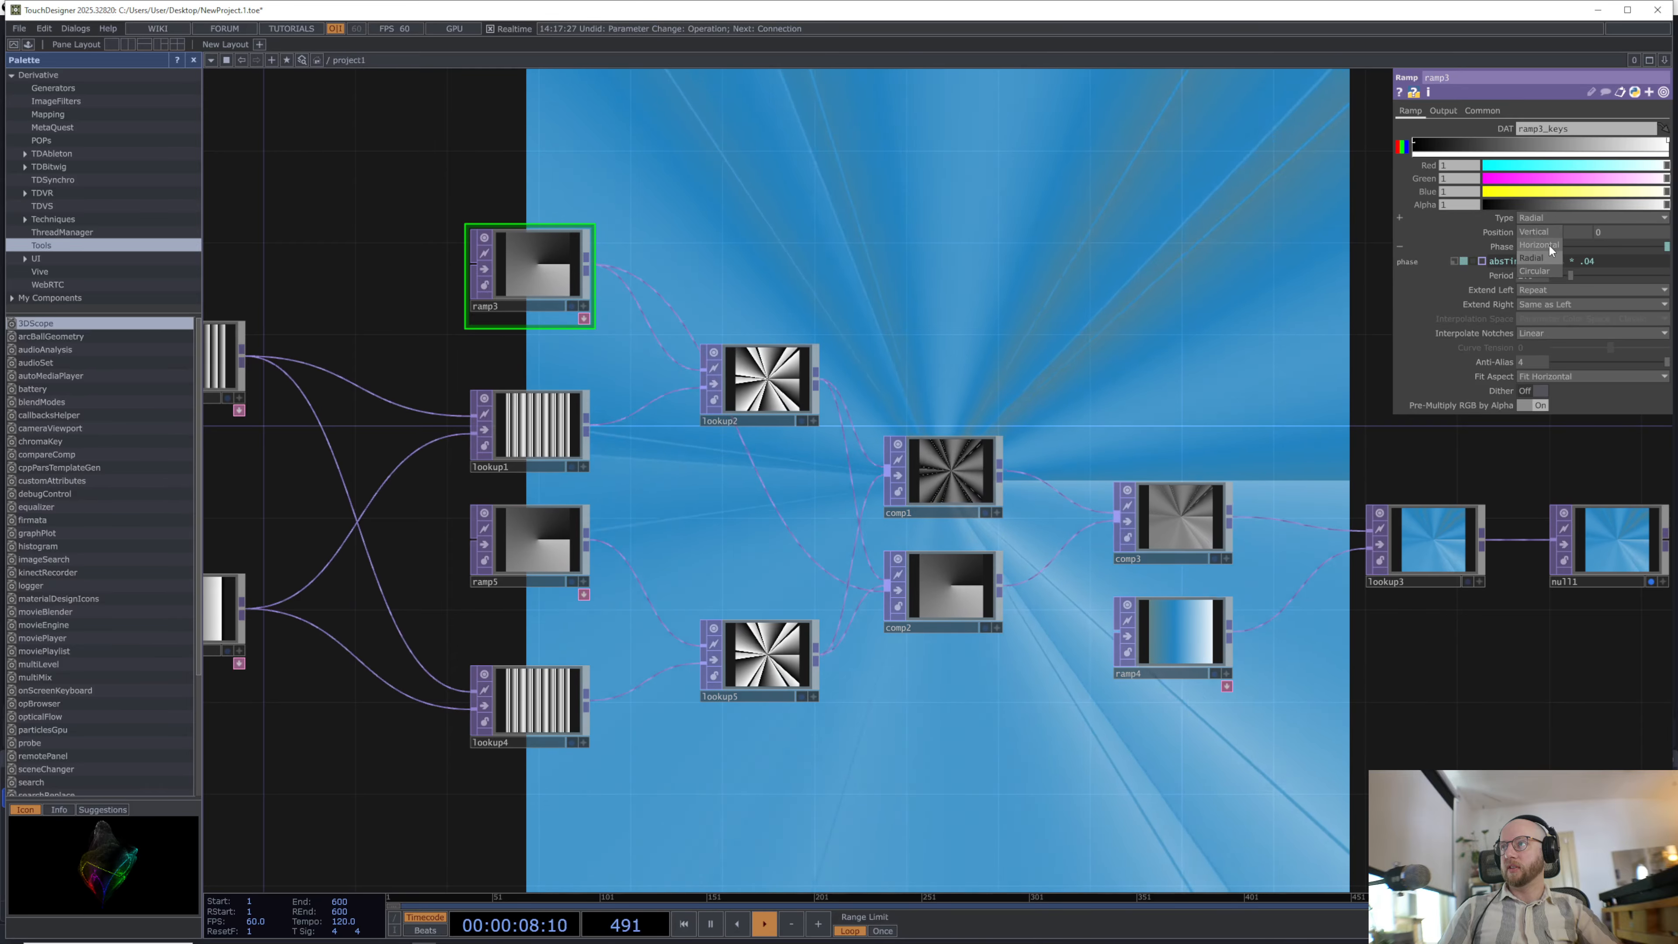
pyautogui.click(1549, 242)
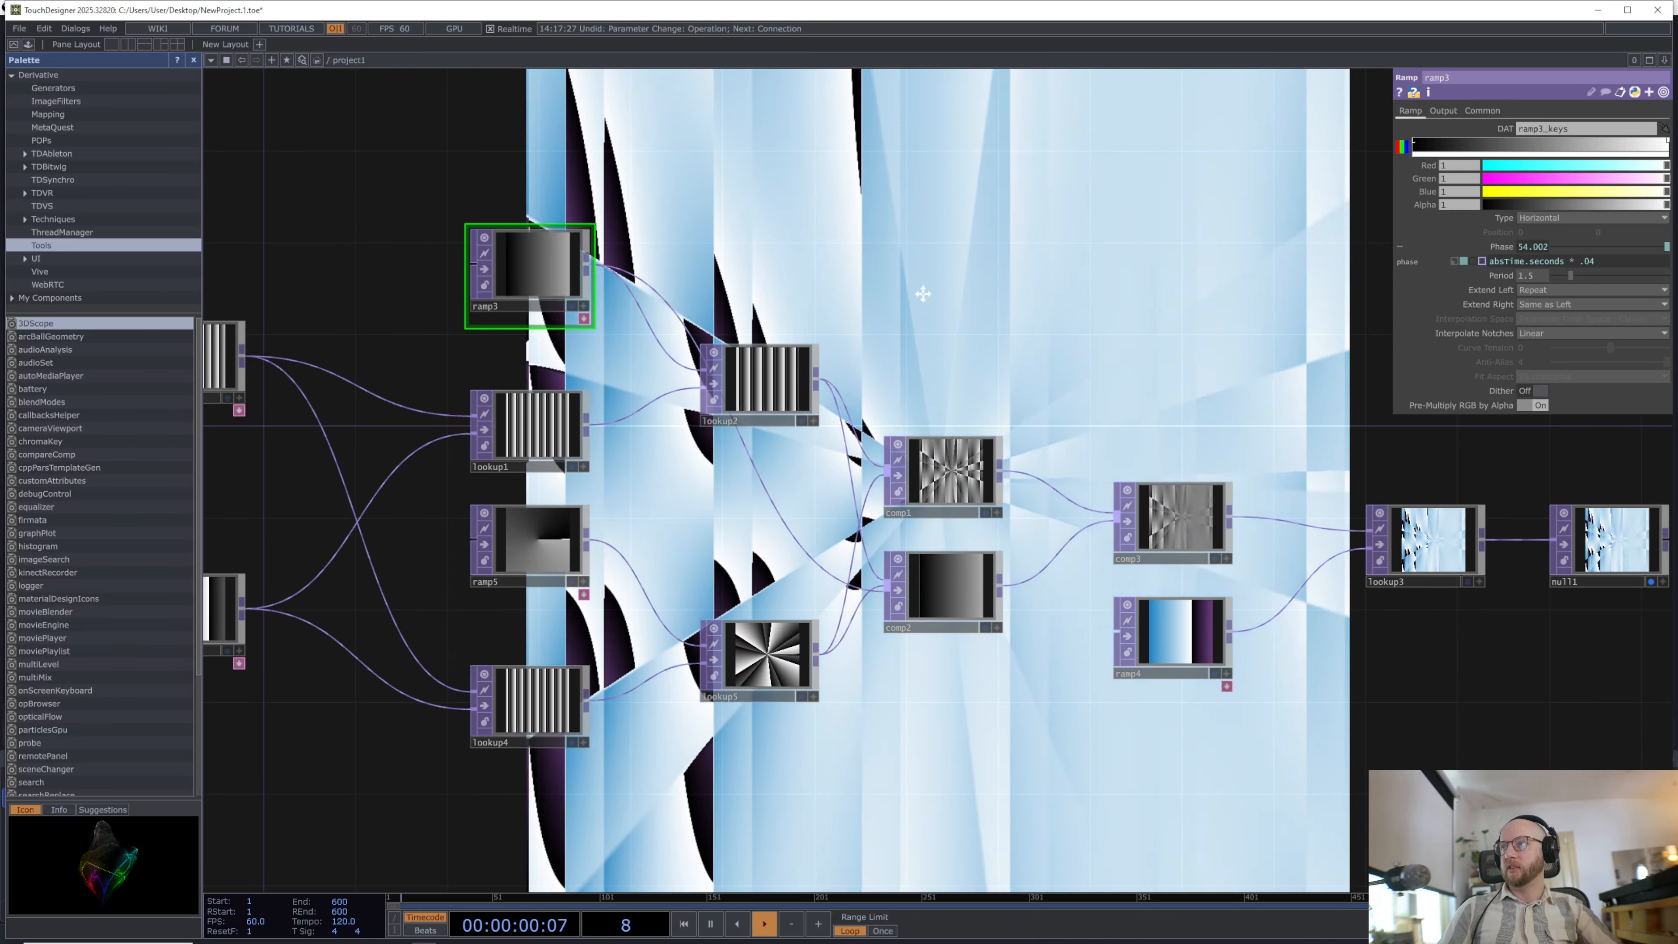
# Step: Set ramp1's period to about 1.51 for much wider stripes
pyautogui.moveTo(345, 304); pyautogui.dragTo(682, 456)
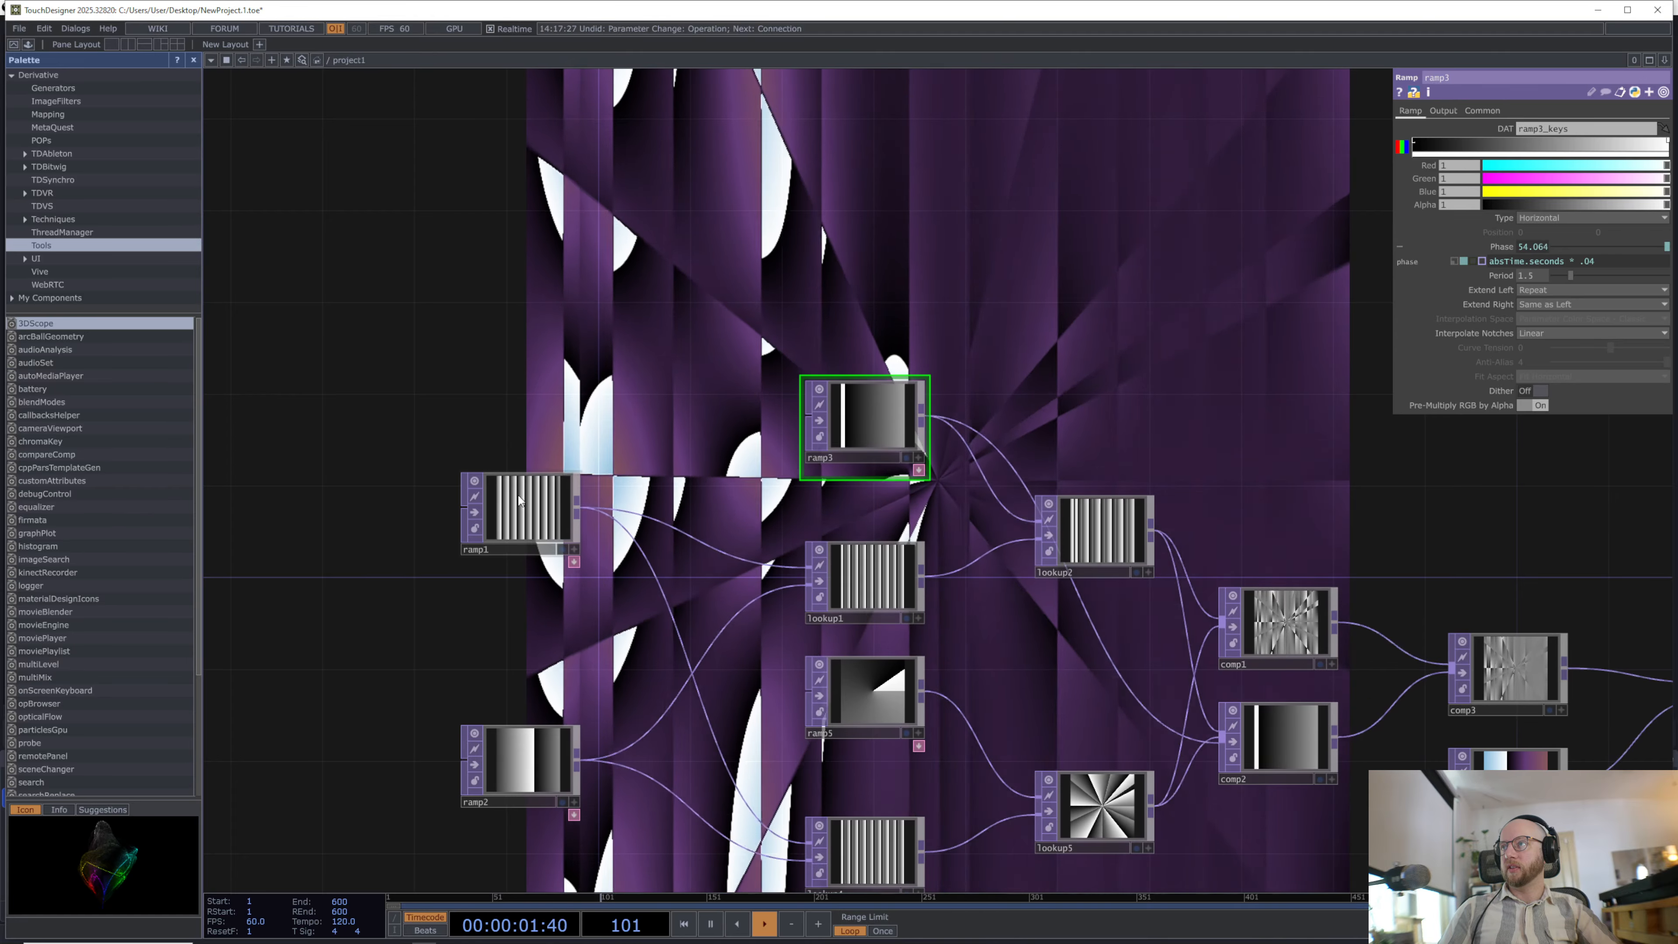
pyautogui.click(525, 509)
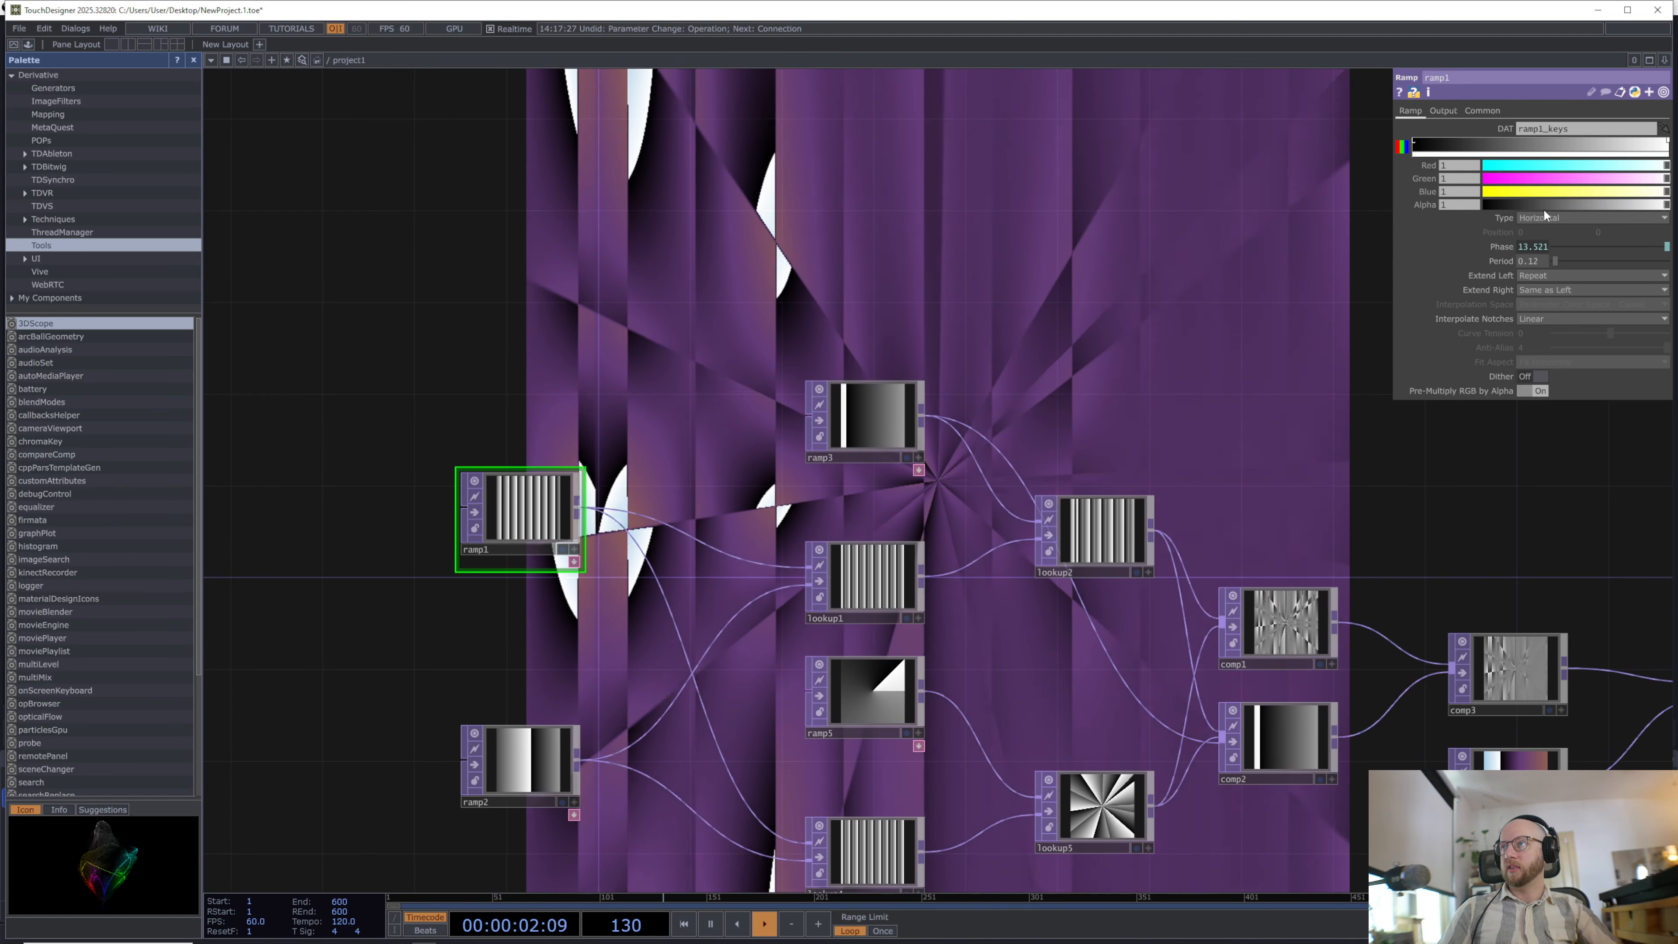
pyautogui.moveTo(1560, 263); pyautogui.dragTo(1572, 264)
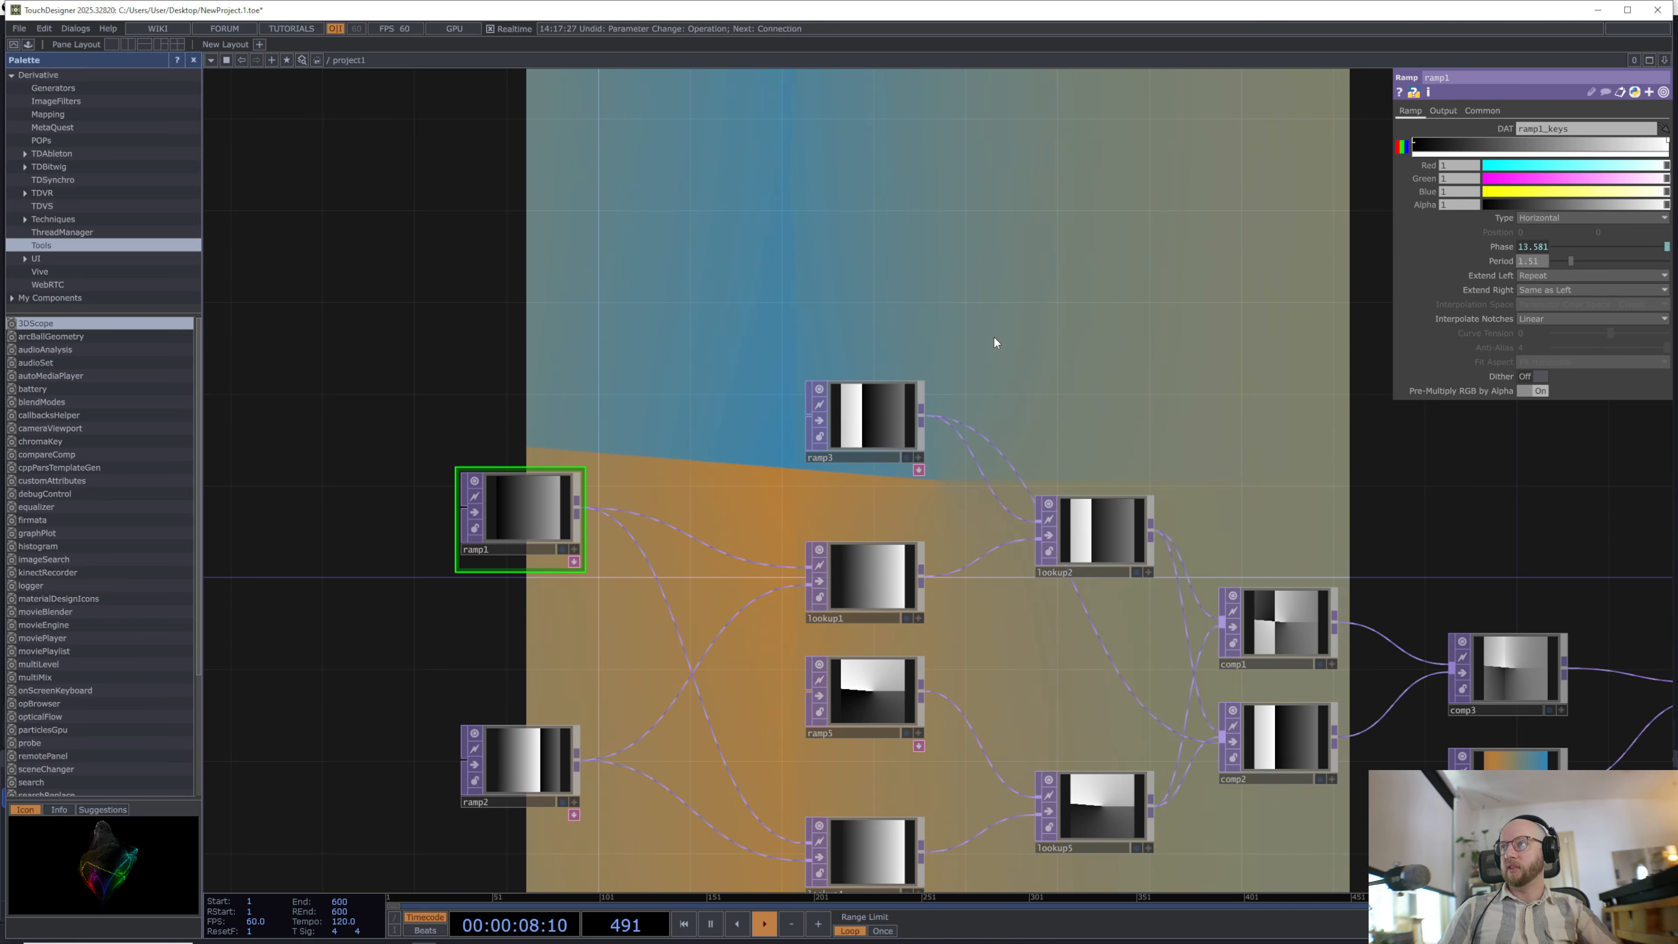
pyautogui.moveTo(1333, 312); pyautogui.dragTo(1020, 484)
pyautogui.hotkey('alt', 'Tab')
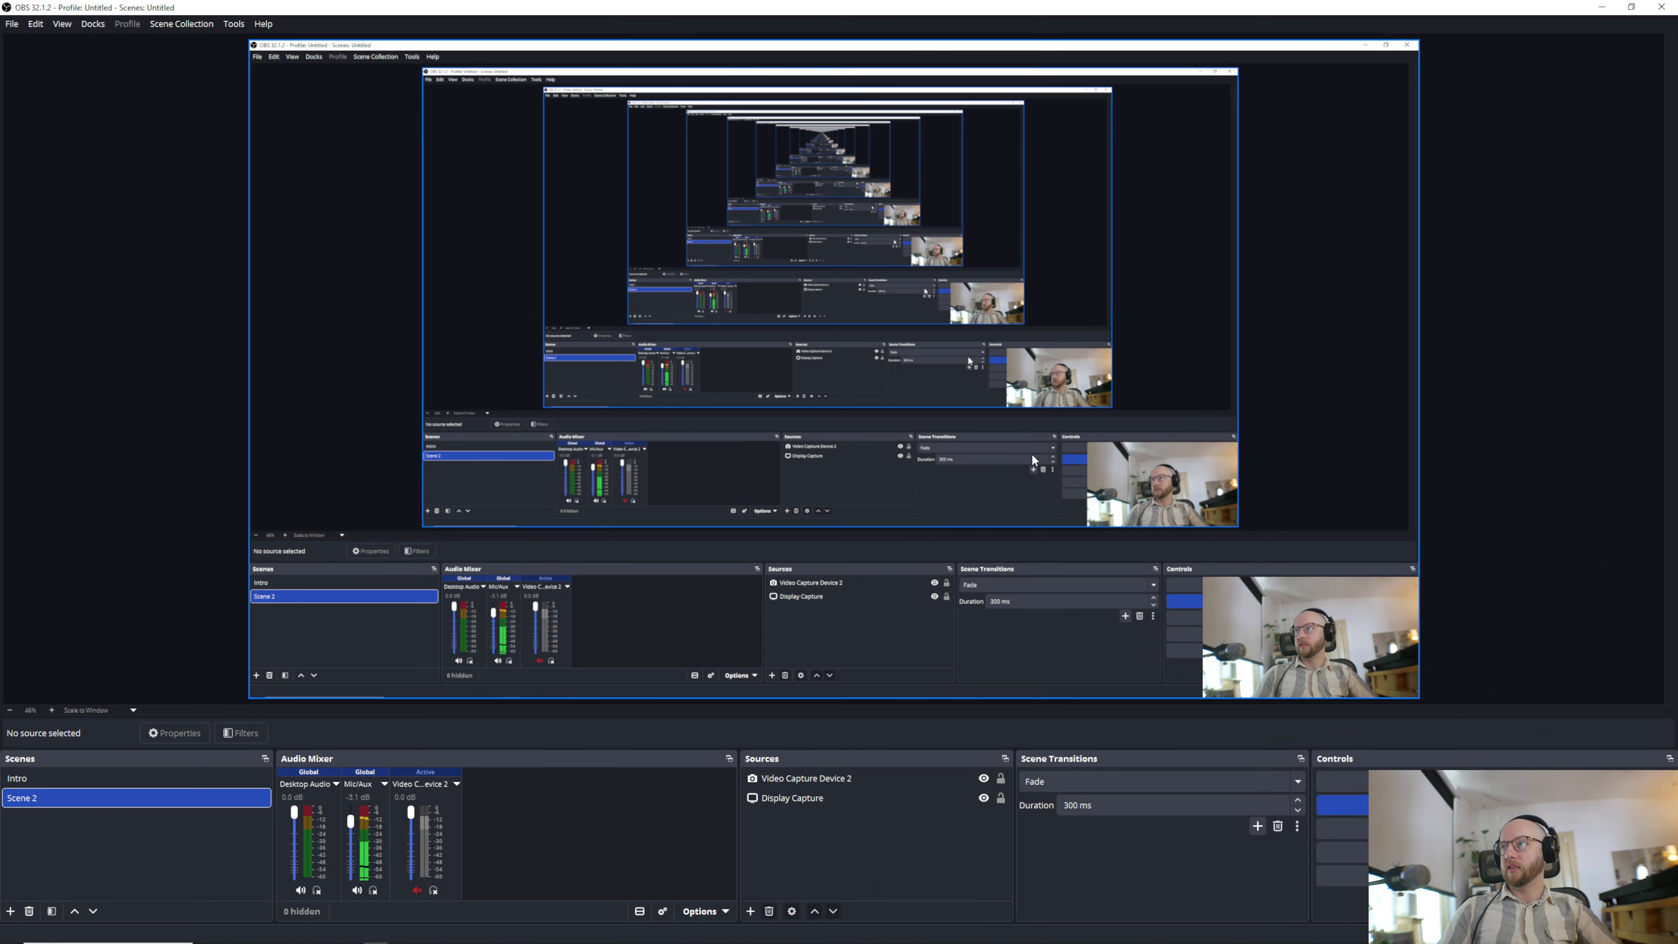
pyautogui.hotkey('alt', 'Tab')
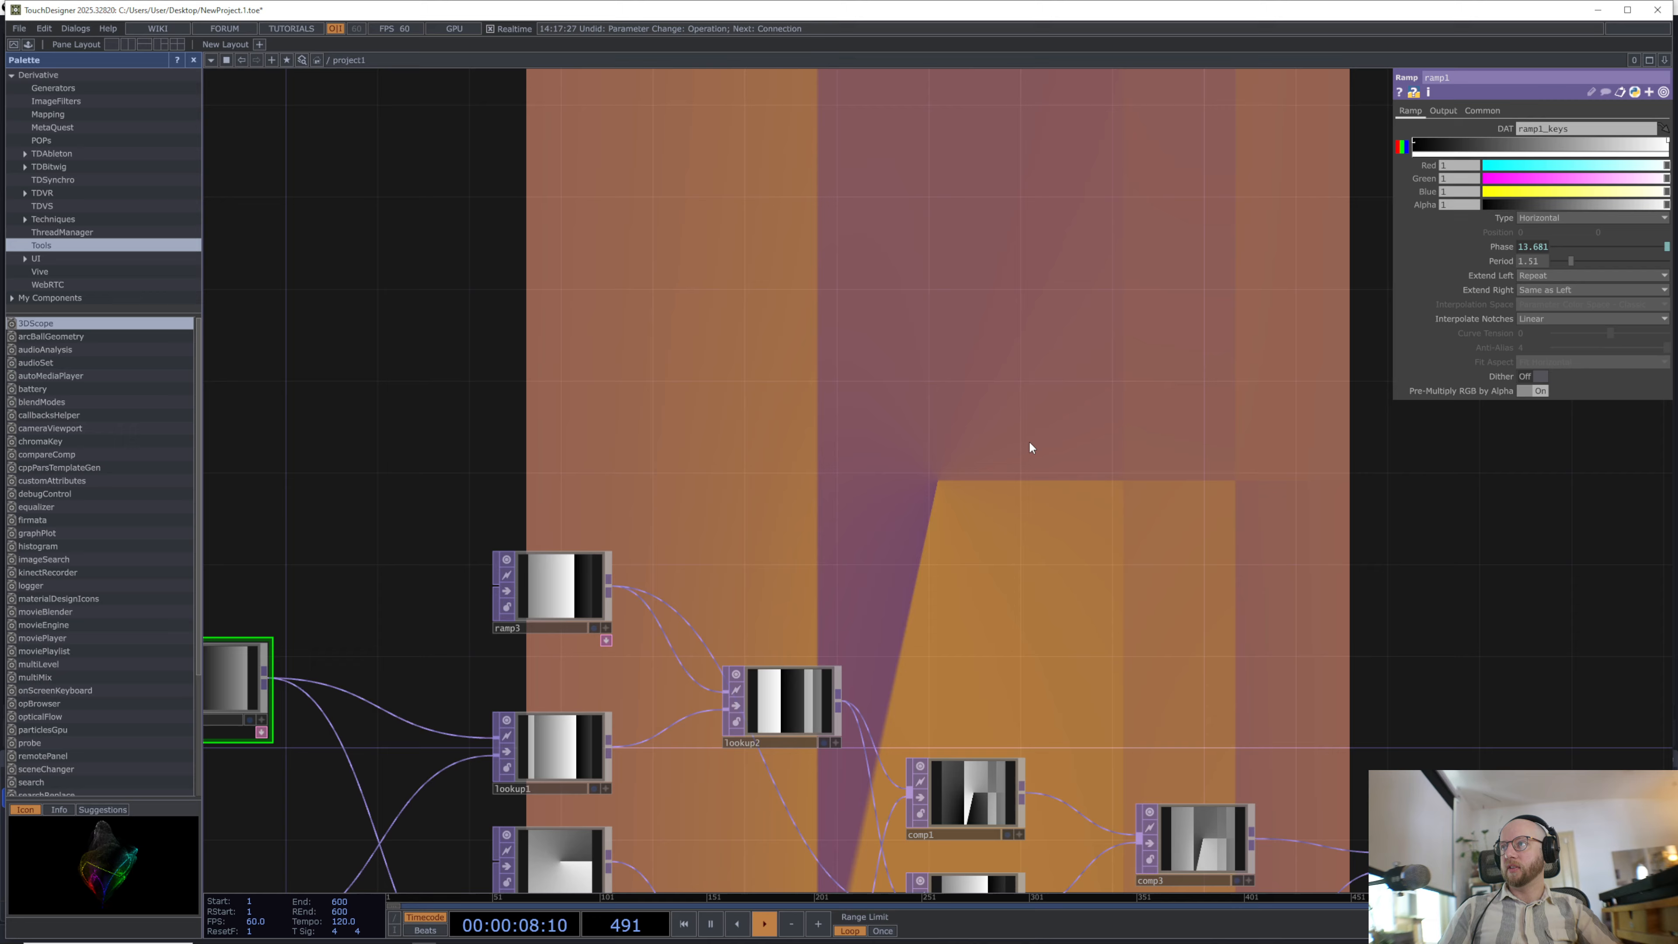